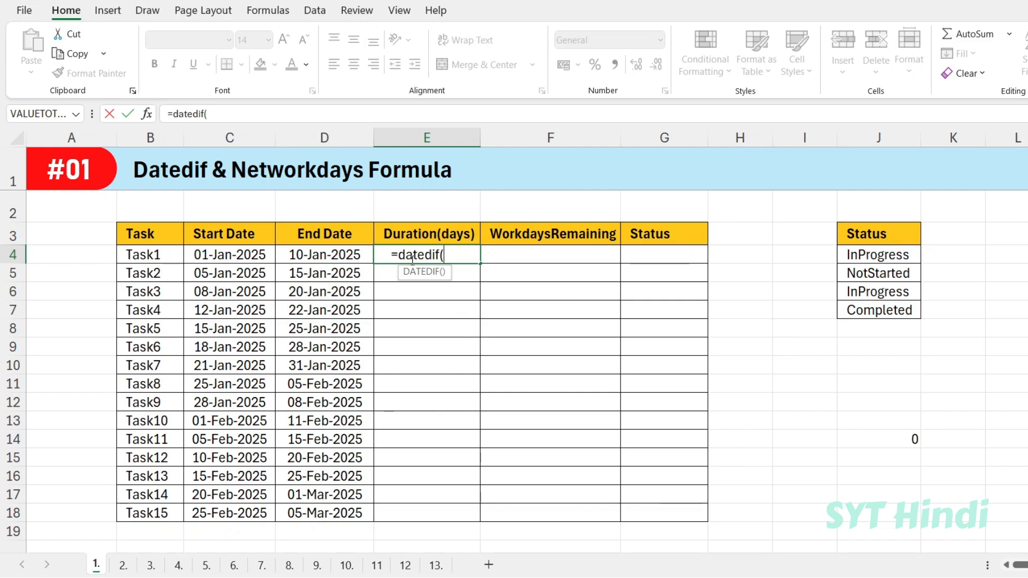
- Complete the Duration formula for Task1 in E4 as =DATEDIF(C4,D4,"D")
click(235, 259)
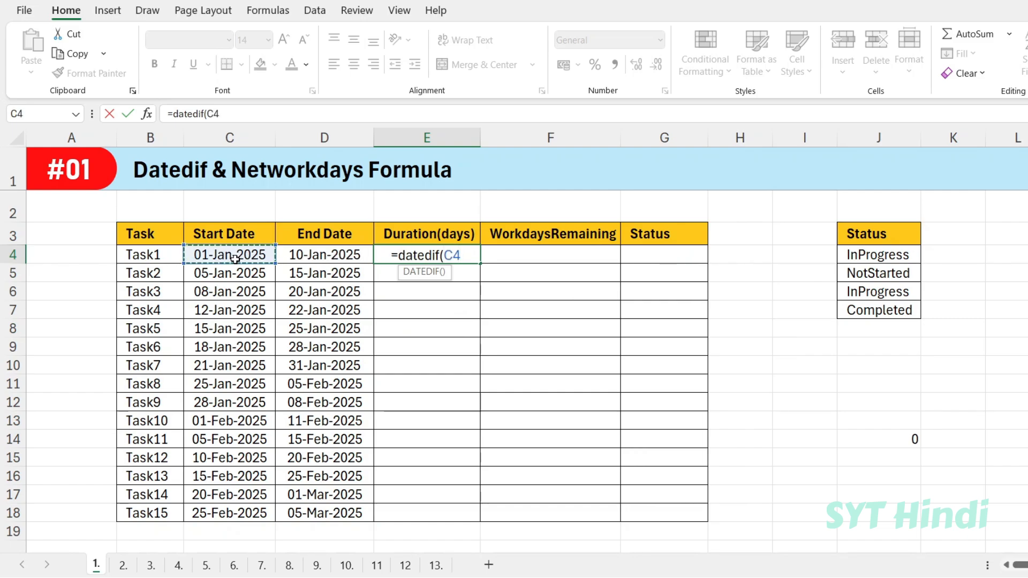
text(,)
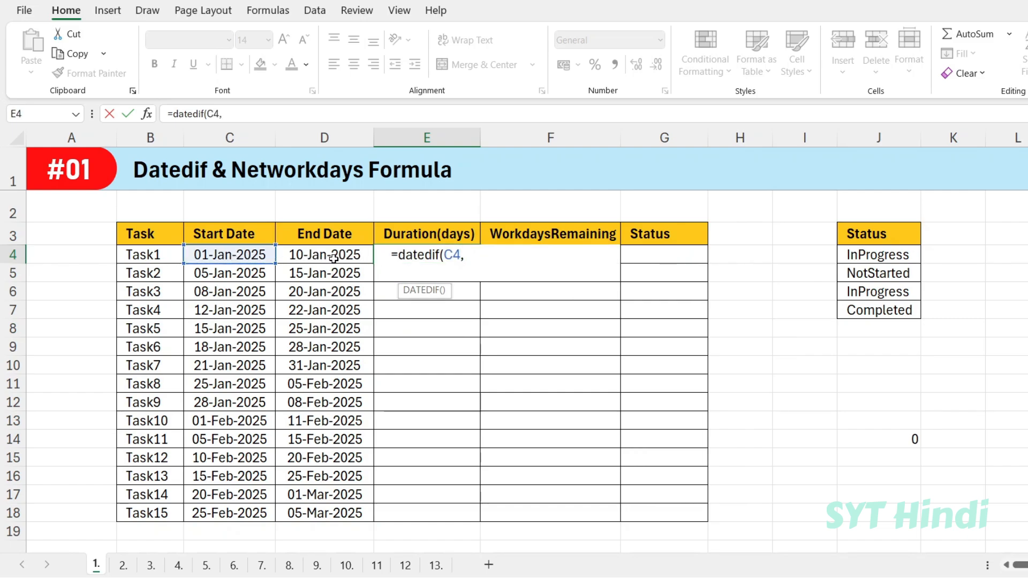
click(333, 259)
text(,"D)
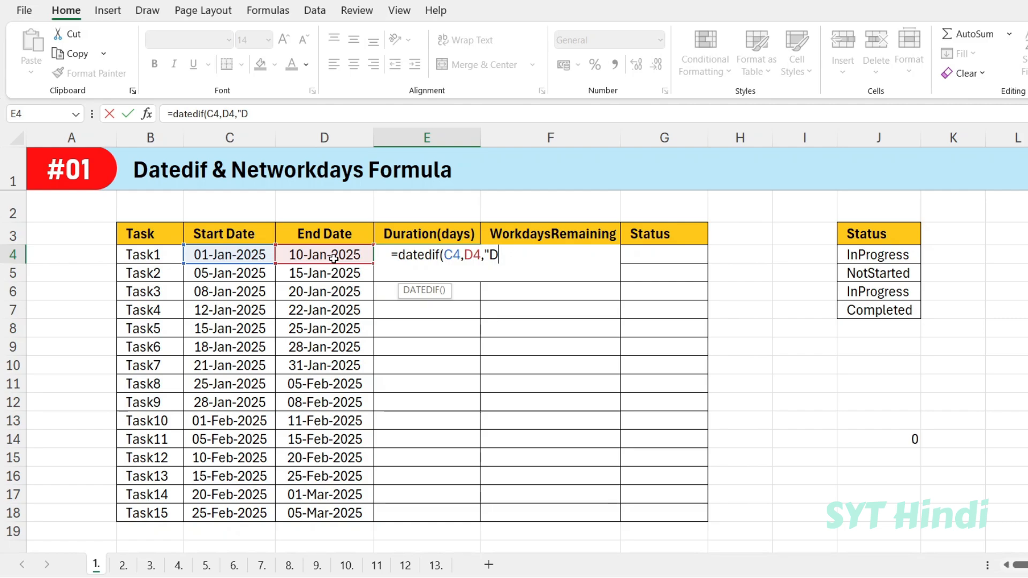
text("))
key(Return)
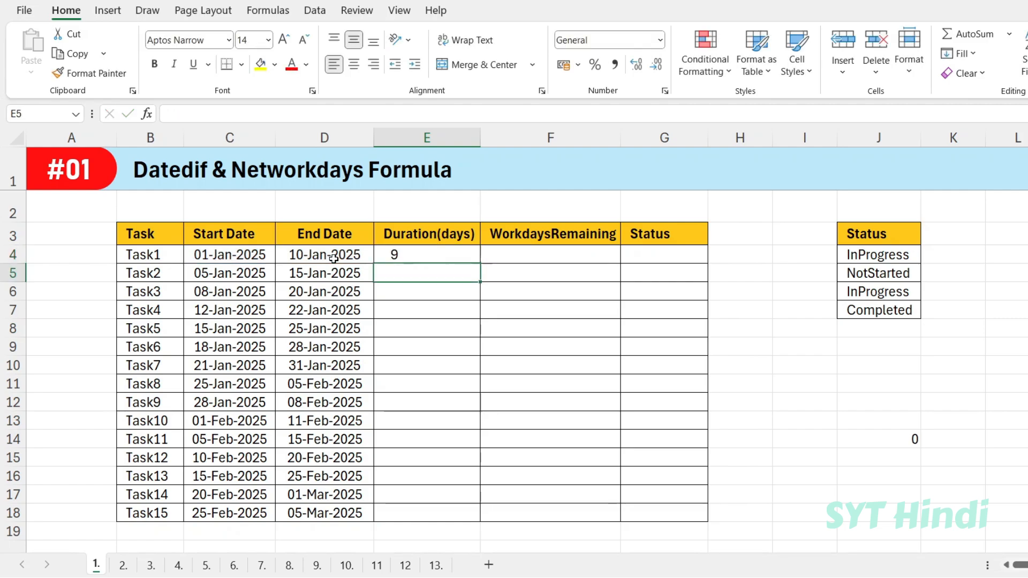
- Fill the Duration(days) formula from E4 down through Task15 in E18
drag(225, 255, 320, 254)
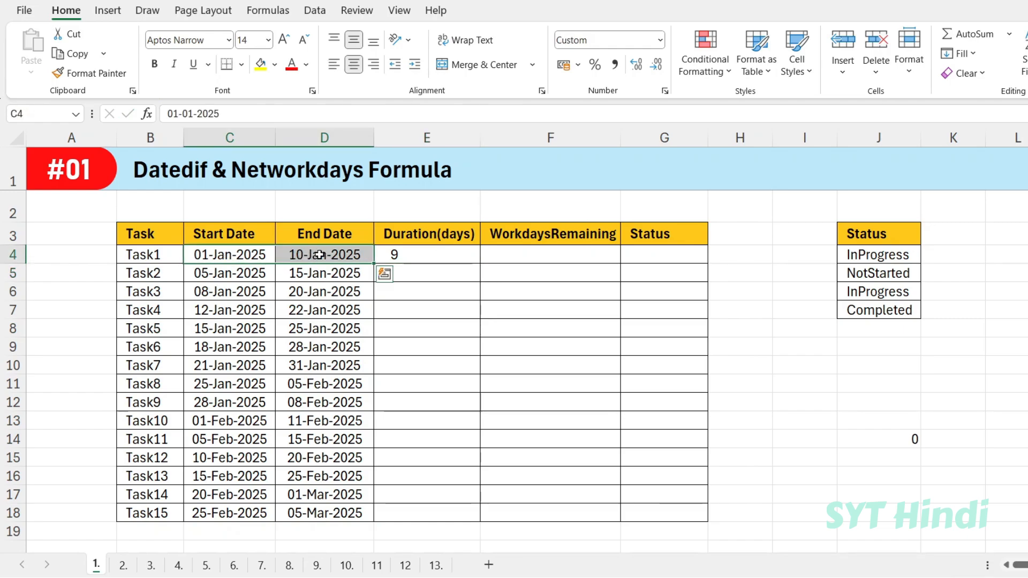
click(383, 256)
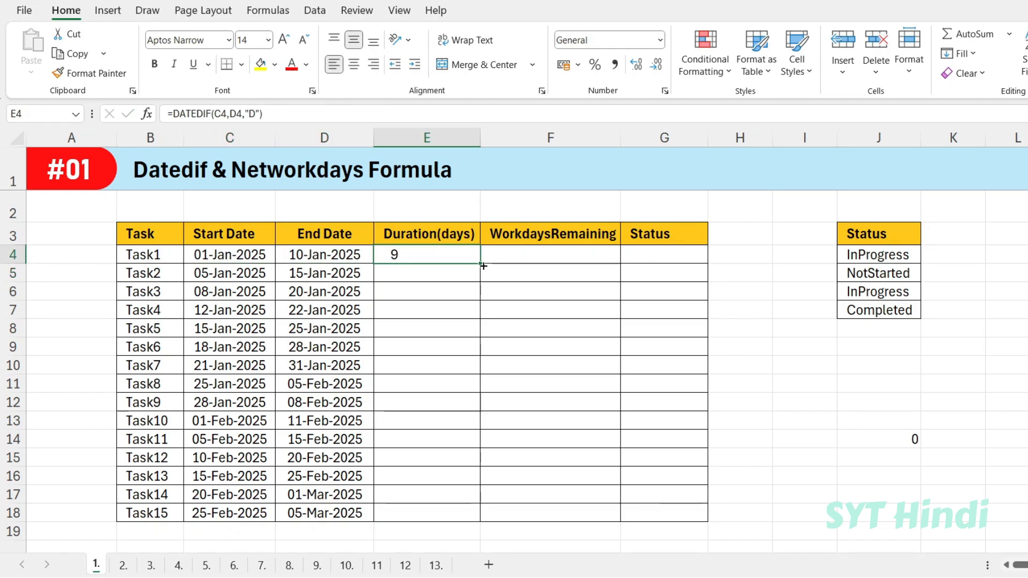
double_click(483, 265)
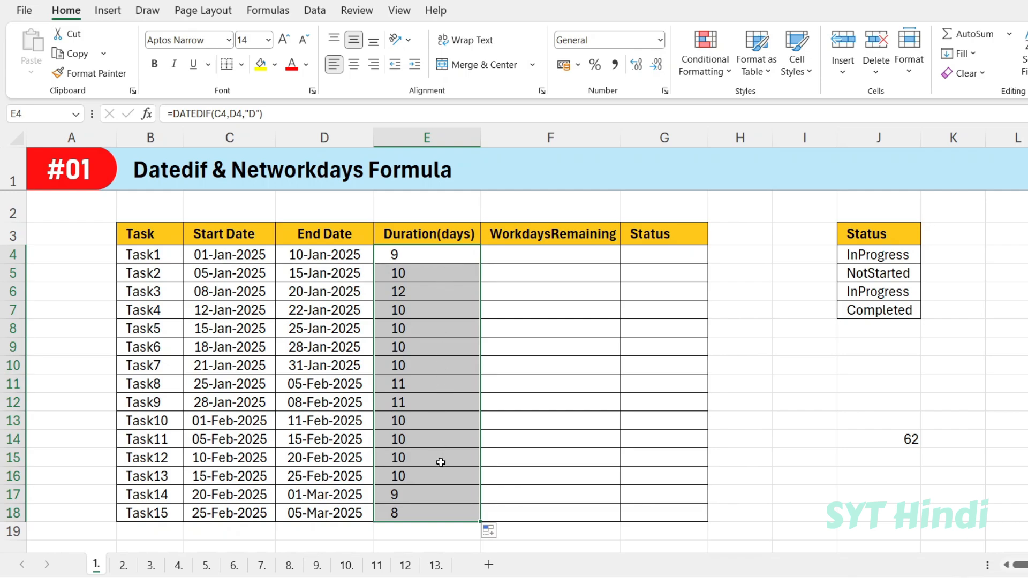
click(279, 463)
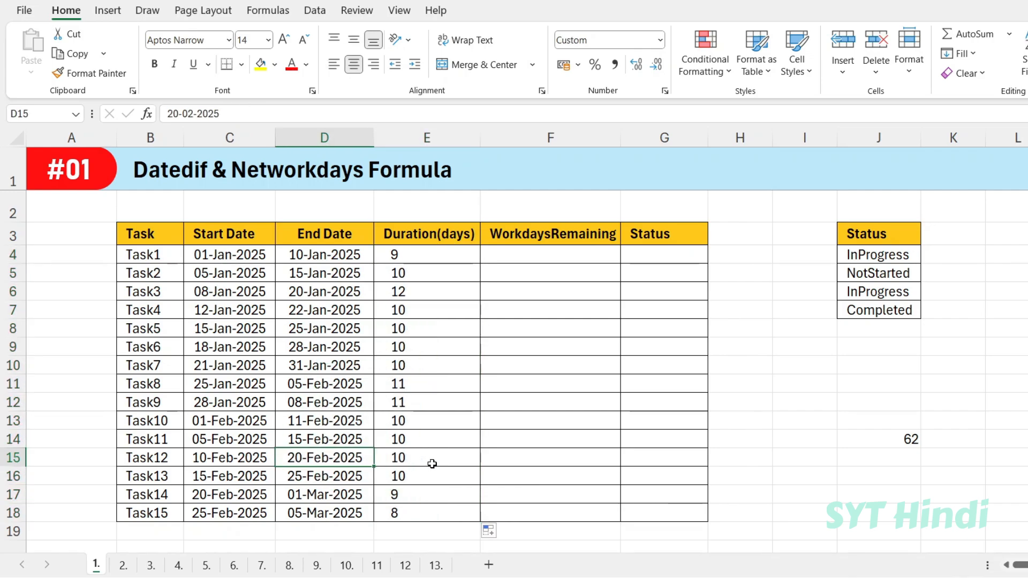
click(438, 462)
- Enter =NETWORKDAYS(C4,D4) in F4 to calculate the WorkdaysRemaining value for Task1
click(484, 271)
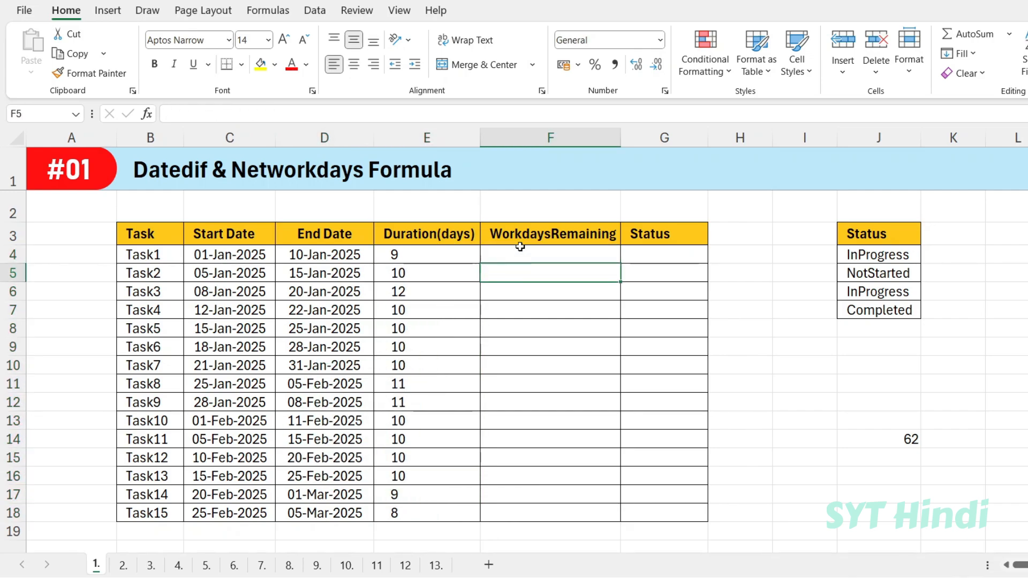
click(535, 253)
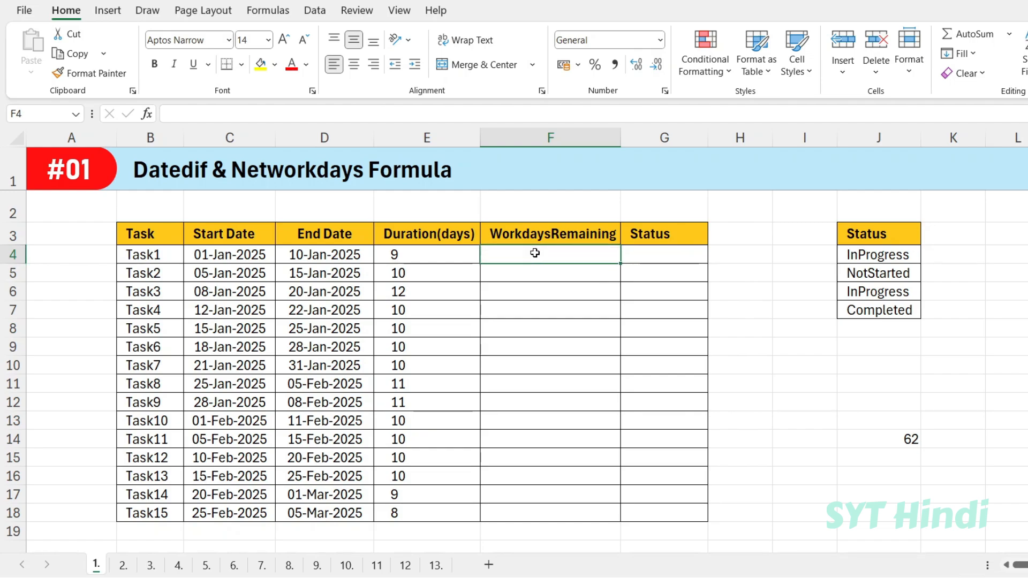
drag(219, 259, 330, 258)
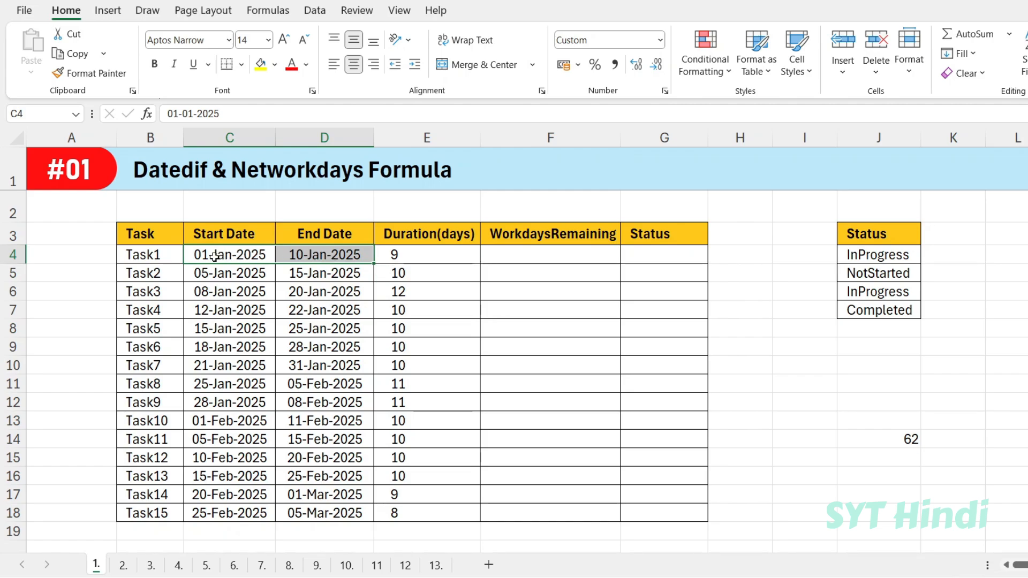
click(531, 255)
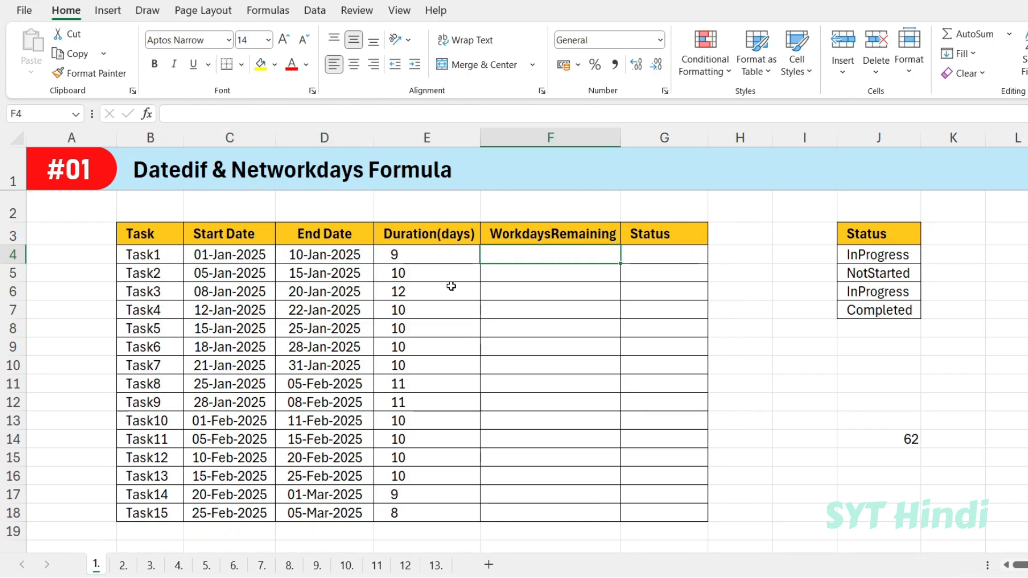
text(=)
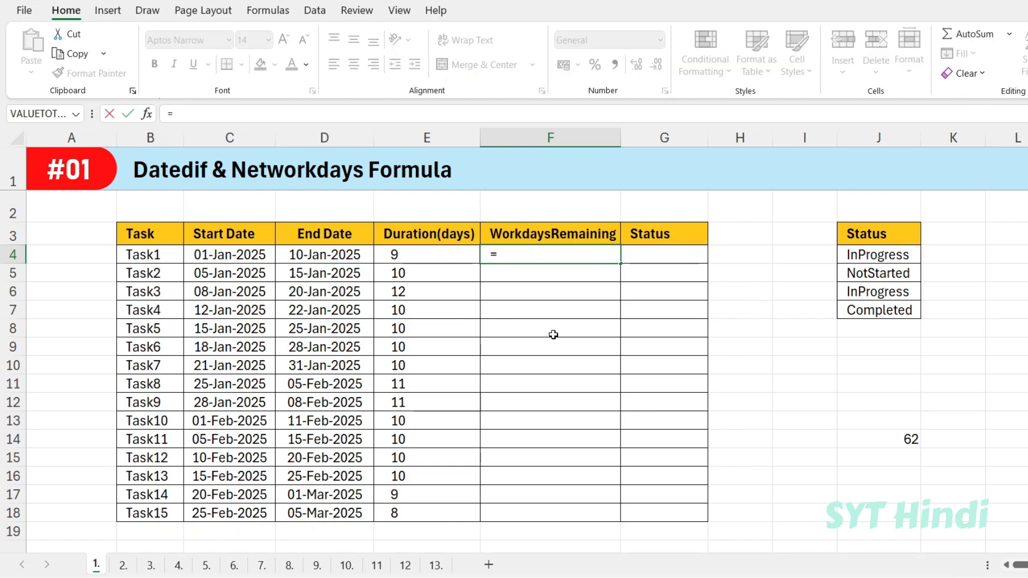
text(netwo)
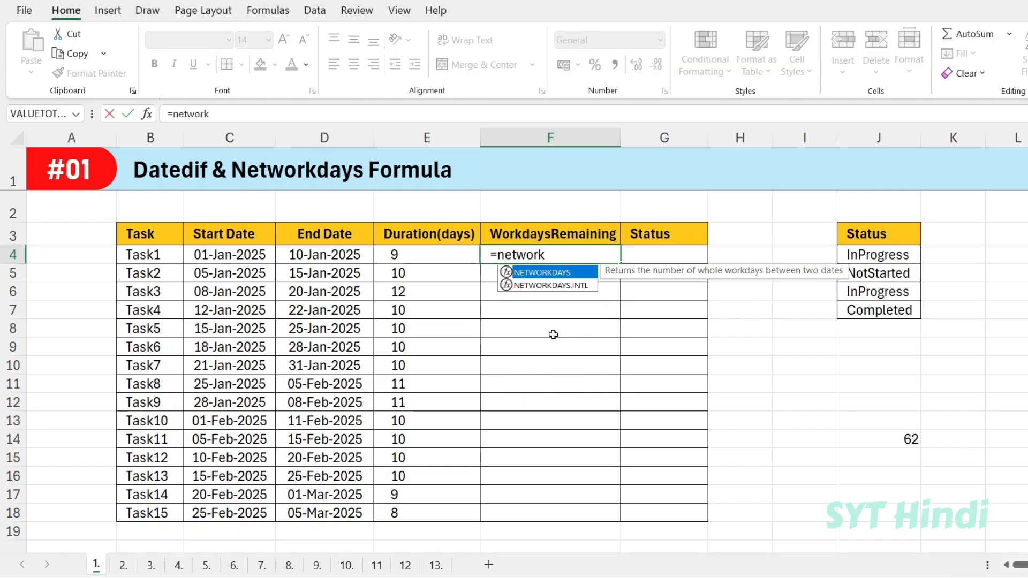
text(rk)
key(Tab)
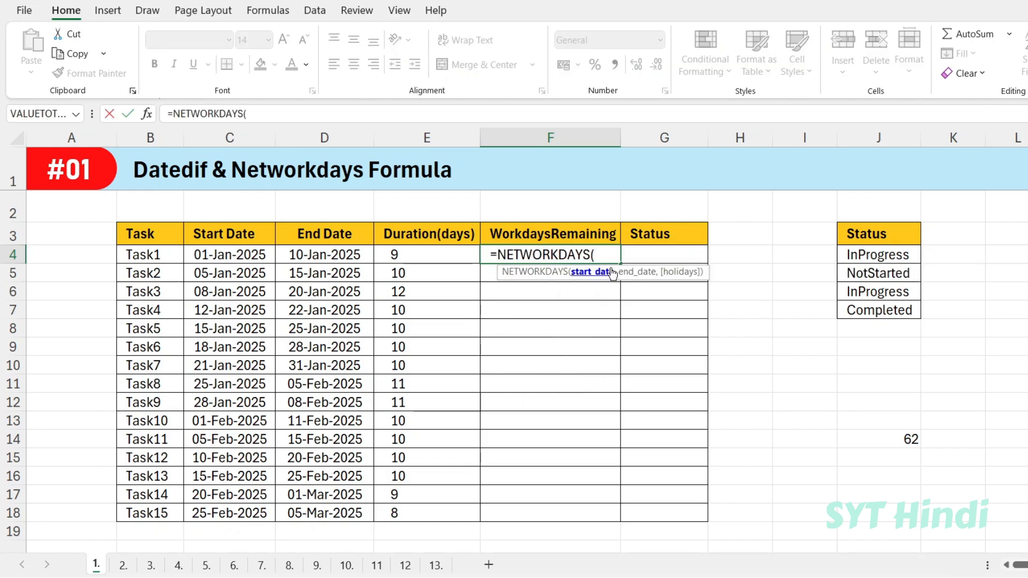
click(241, 253)
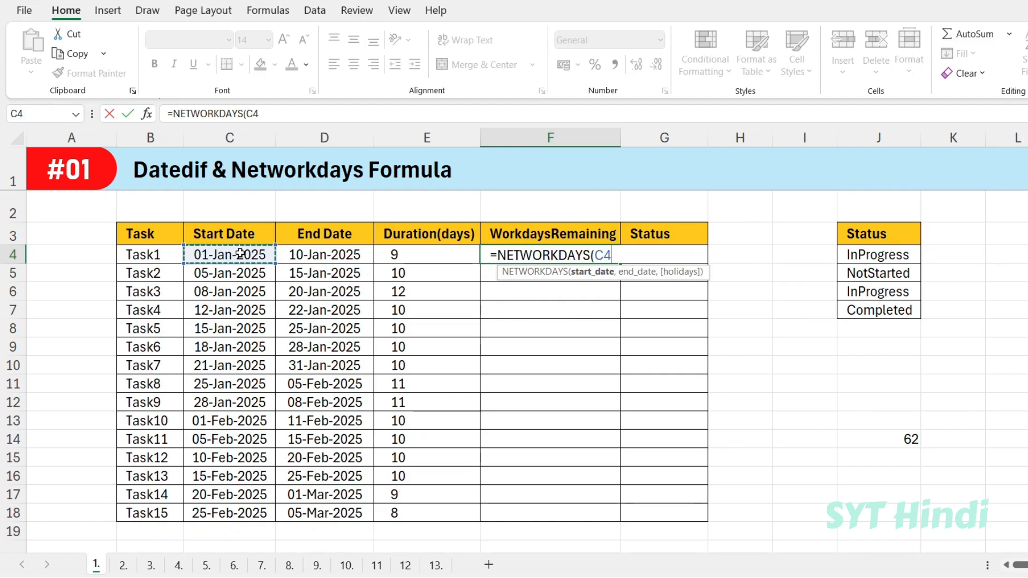
text(,)
click(331, 256)
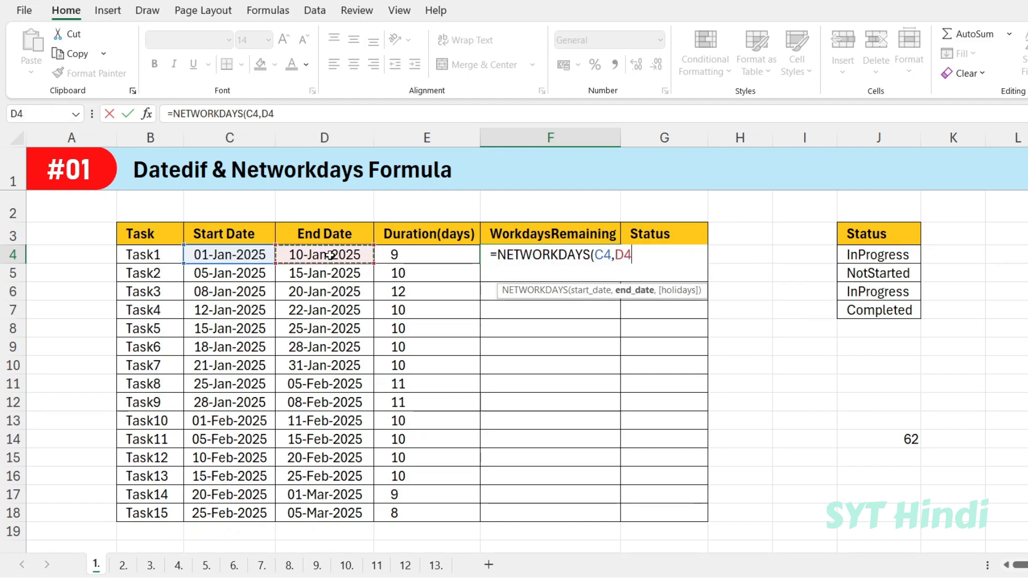
text())
key(Return)
- Fill the WorkdaysRemaining formula from F4 down through Task15 in F18
drag(218, 253, 289, 255)
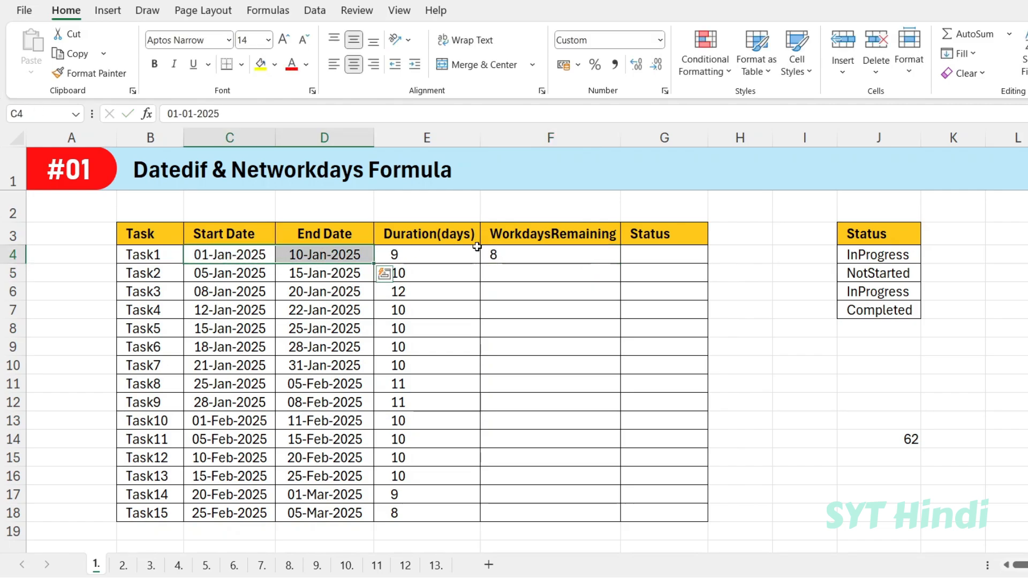
click(520, 256)
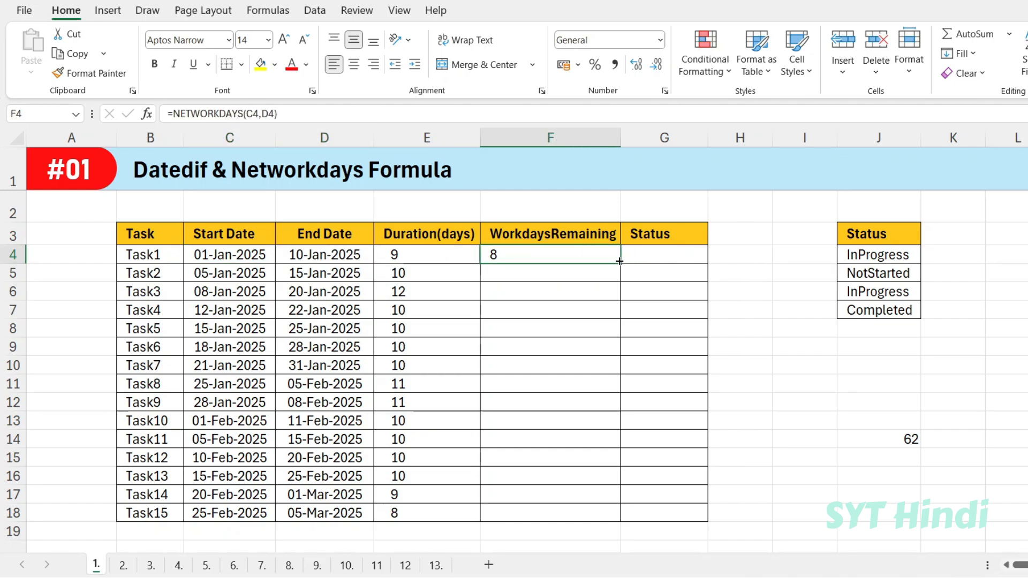
drag(620, 264, 582, 515)
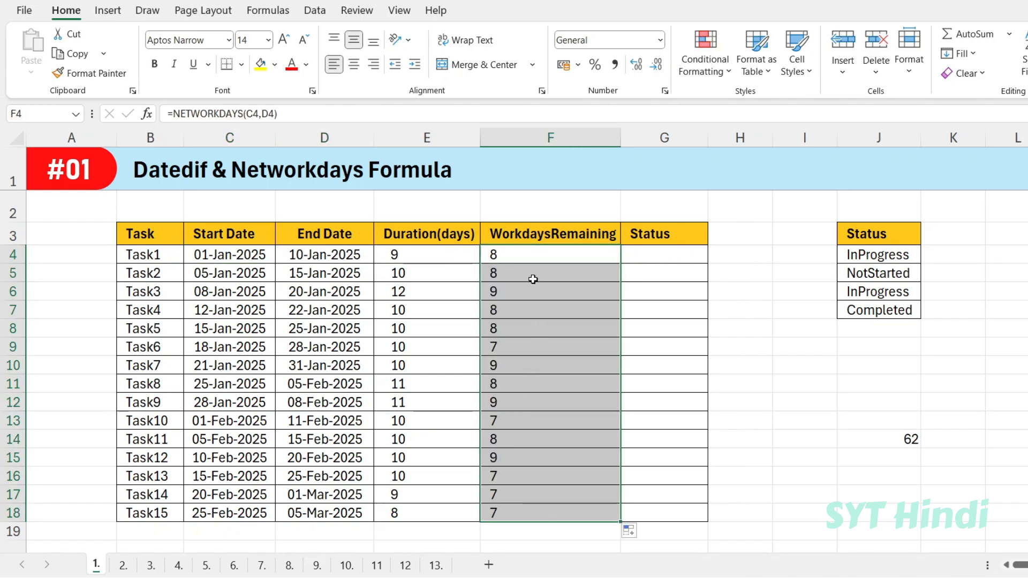
click(533, 279)
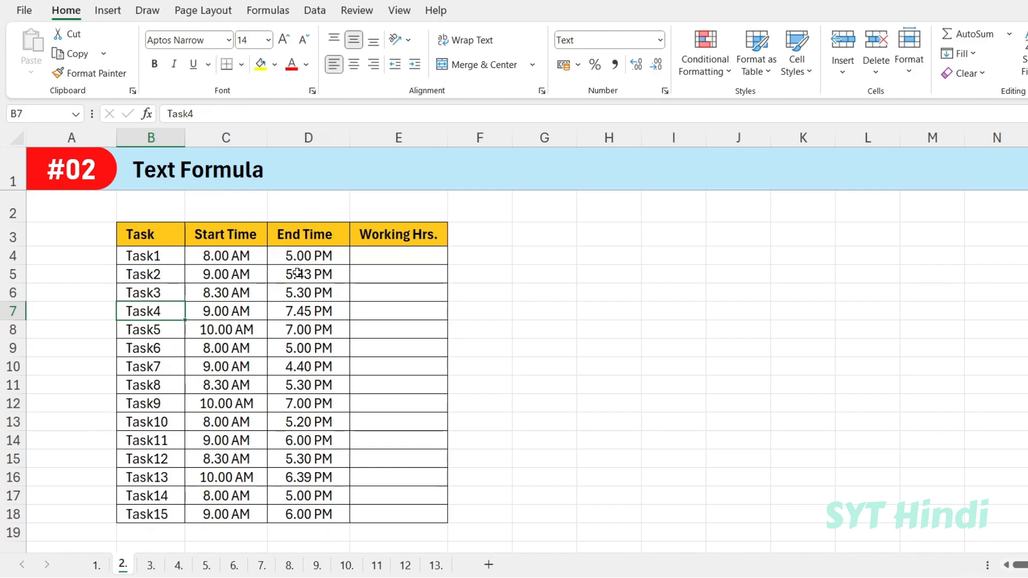
- On sheet 2, enter =TEXT(D4-C4,"H") in E4 to calculate Task1's working hours
click(374, 268)
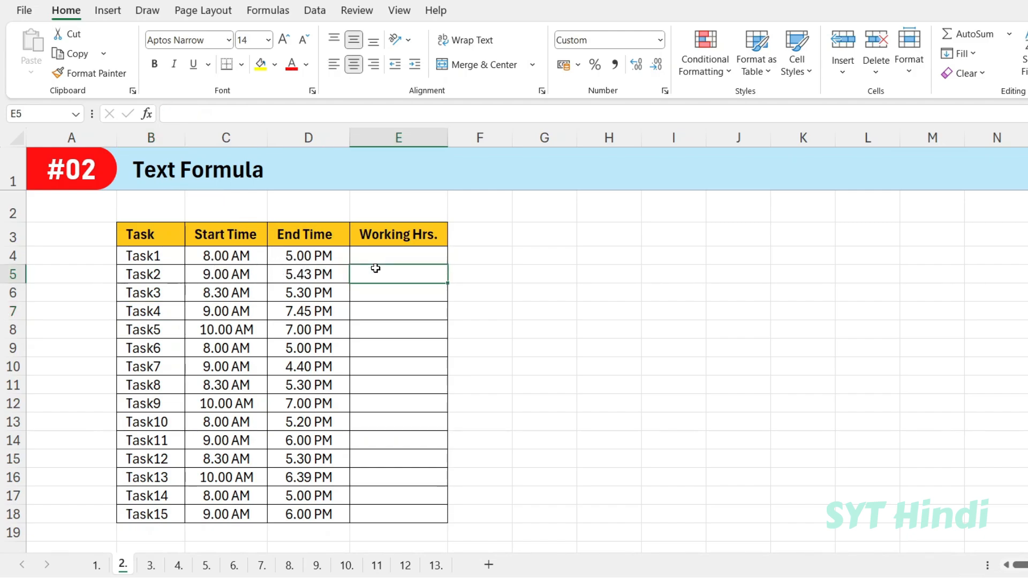
click(393, 255)
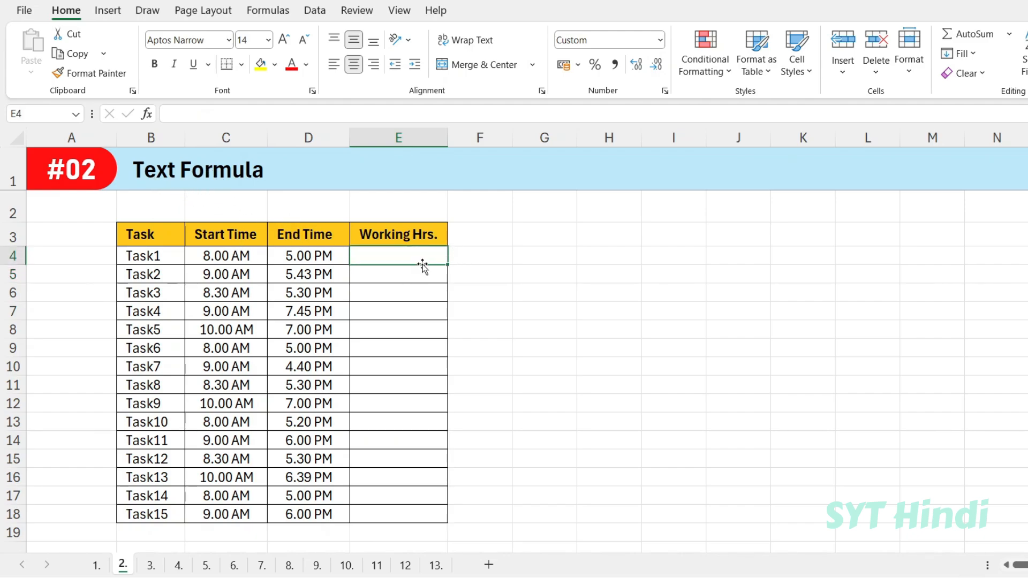
text(=te)
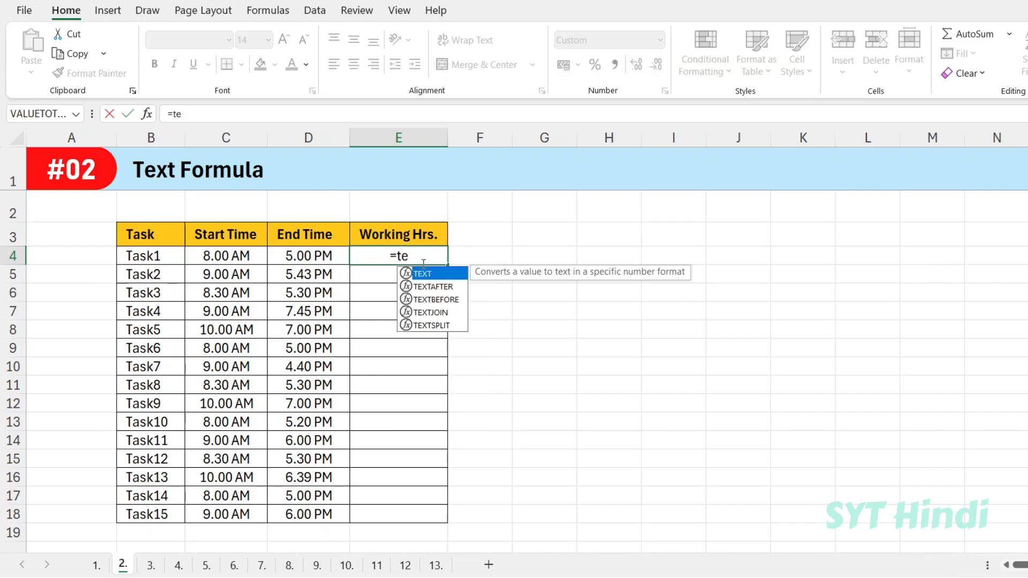
key(Tab)
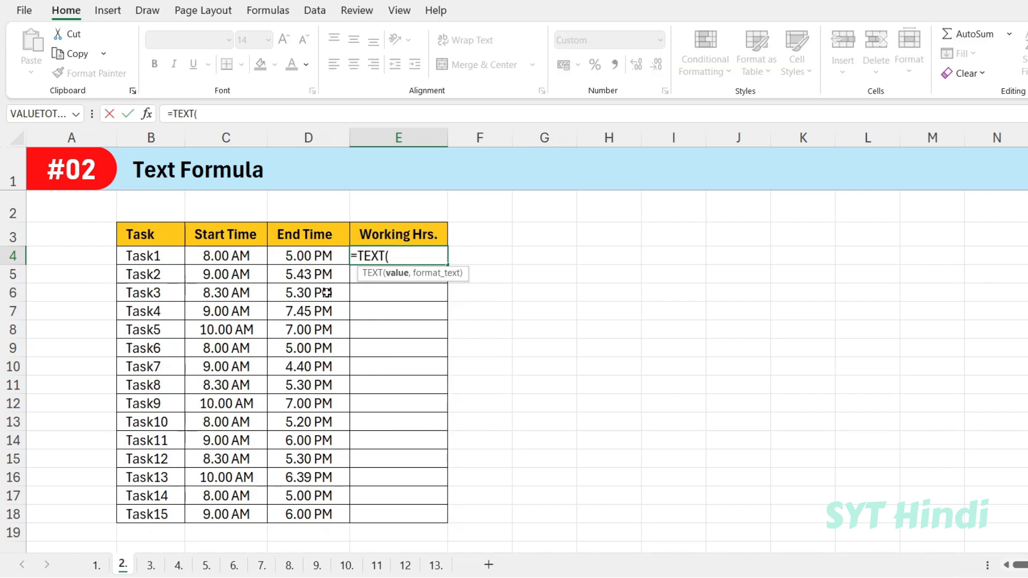
click(288, 259)
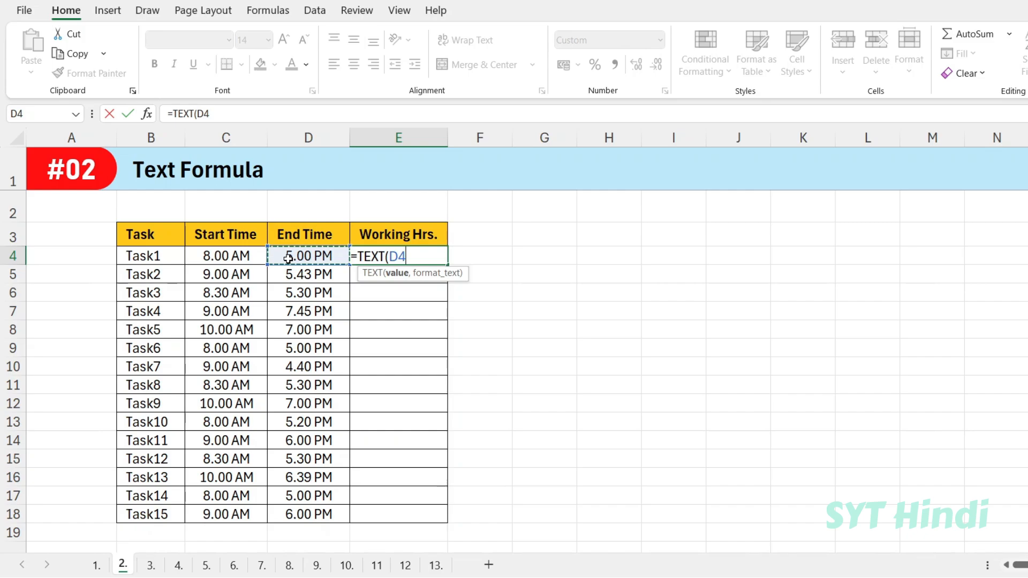
text(-)
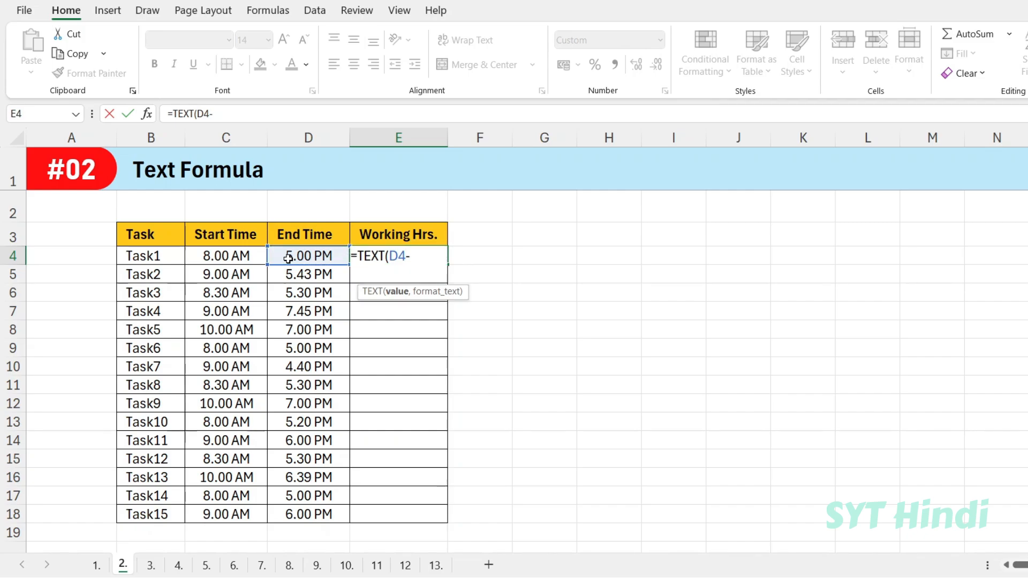
click(227, 259)
text(,)
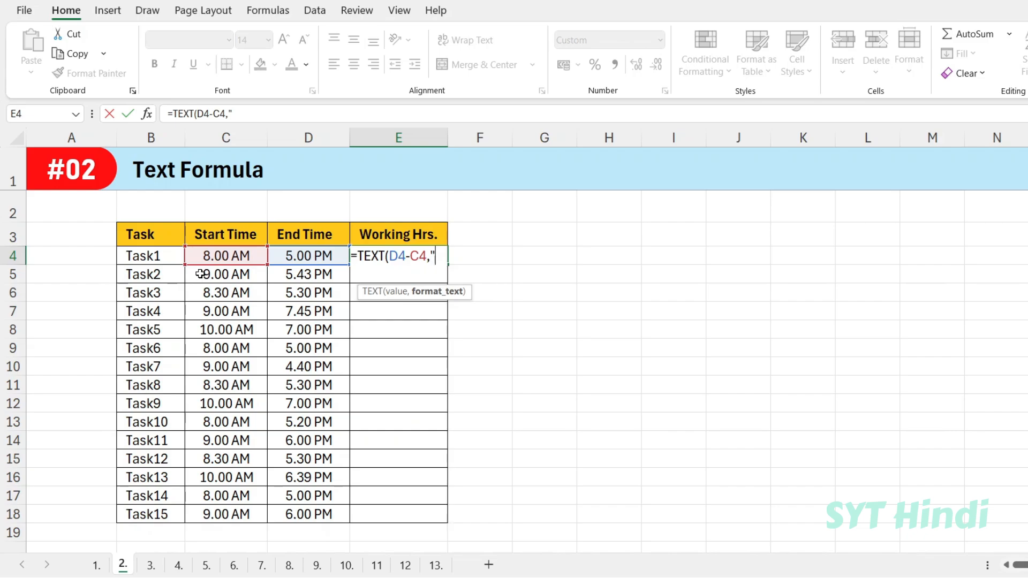
text("H")
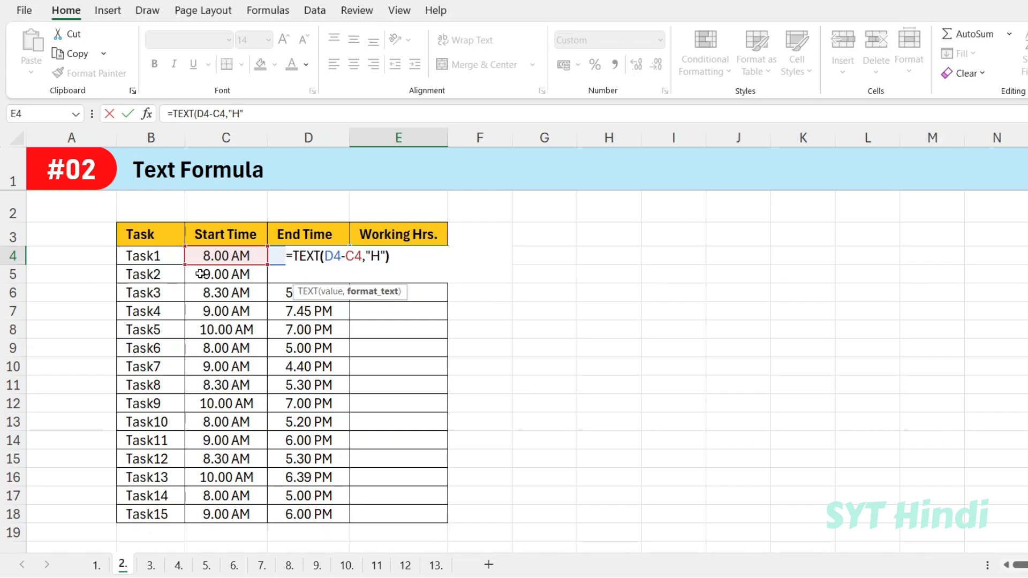
text())
key(Return)
- Fill the Working Hrs. formula from E4 down through Task15 in E18
click(295, 258)
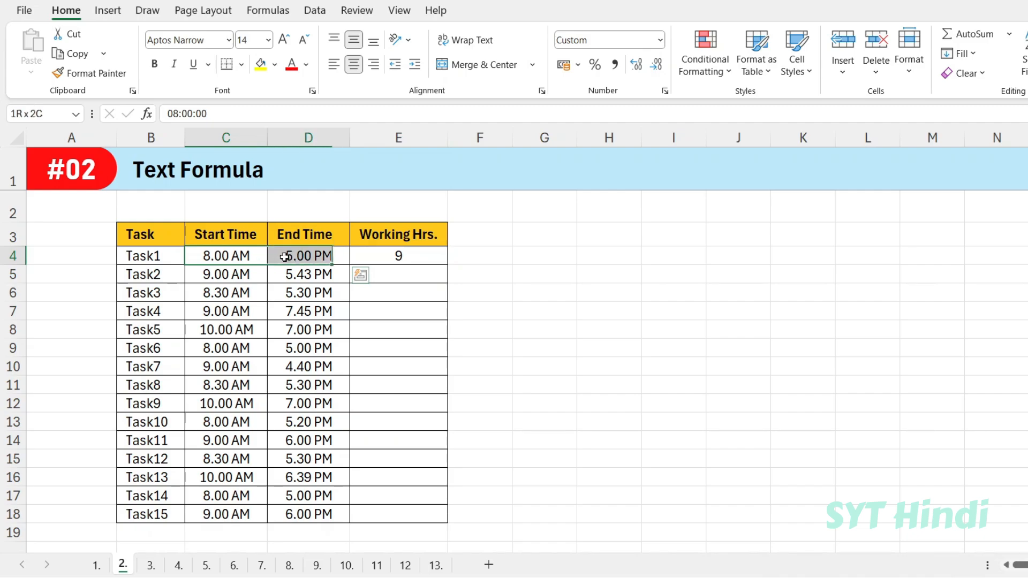
click(401, 254)
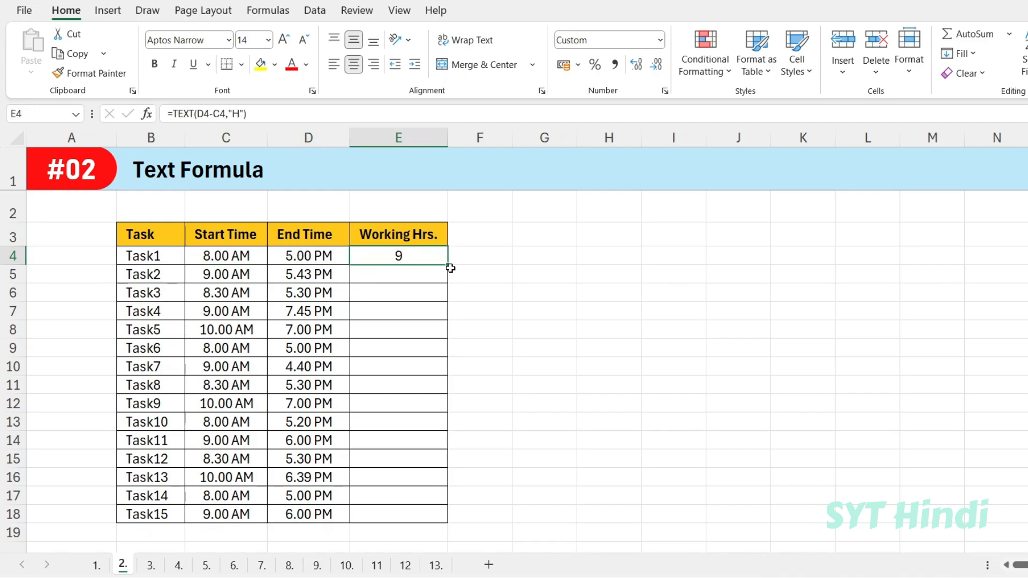
drag(448, 264, 451, 511)
click(395, 278)
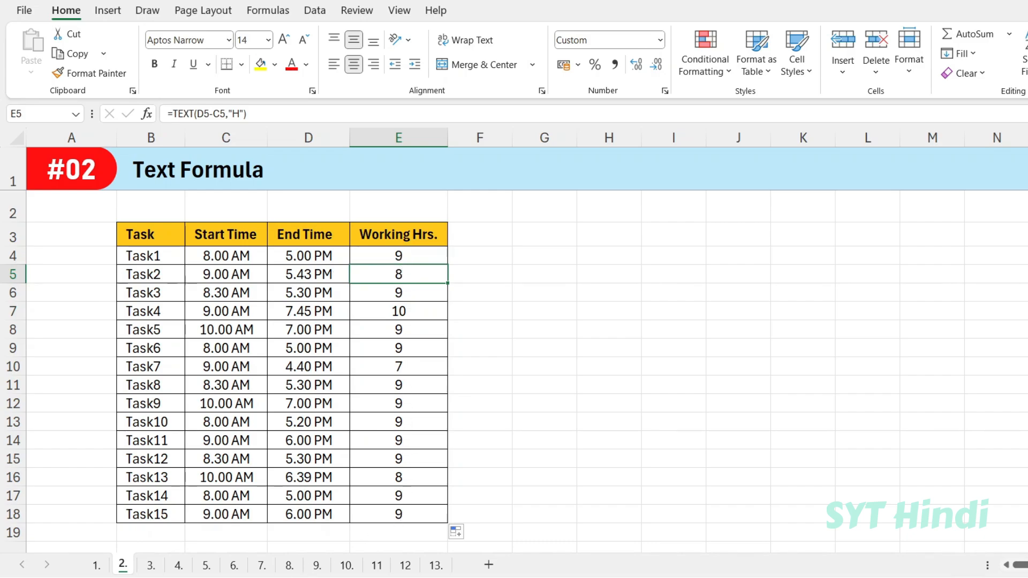
- On sheet 3, enter =WEEKDAY(C4) in D4 to get the weekday number of Task1's start date
click(149, 570)
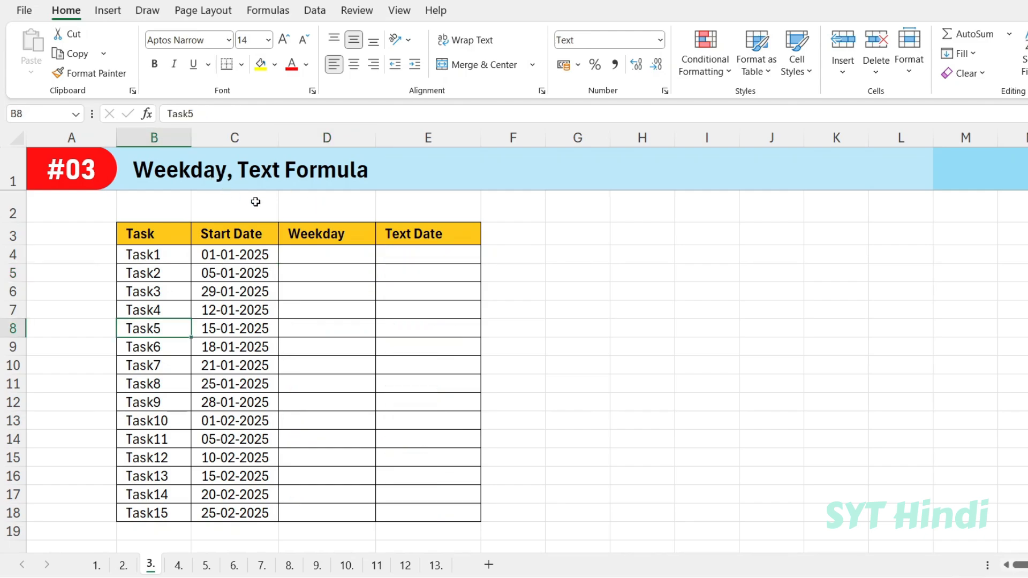
click(314, 260)
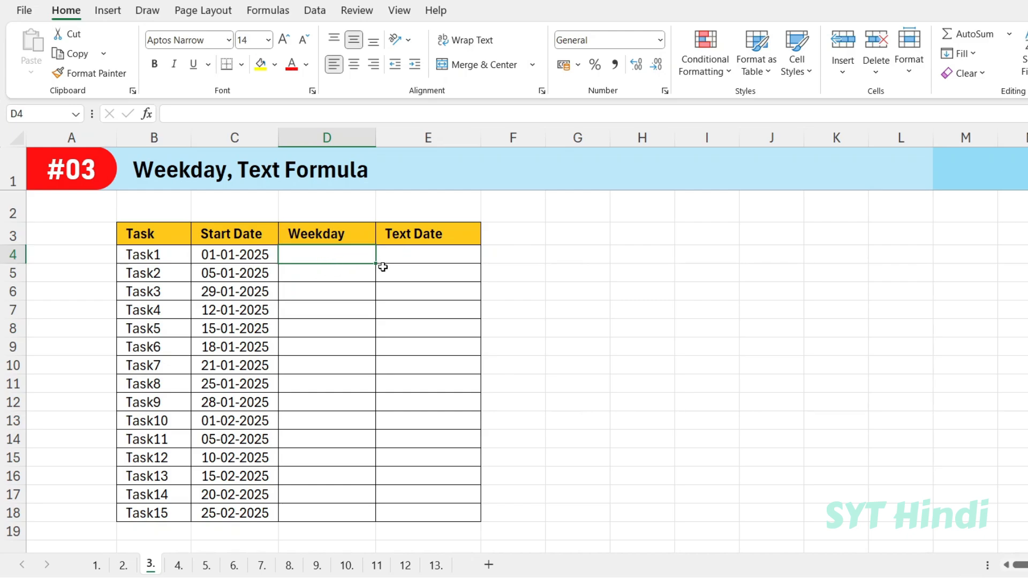
click(261, 254)
click(313, 255)
text(=)
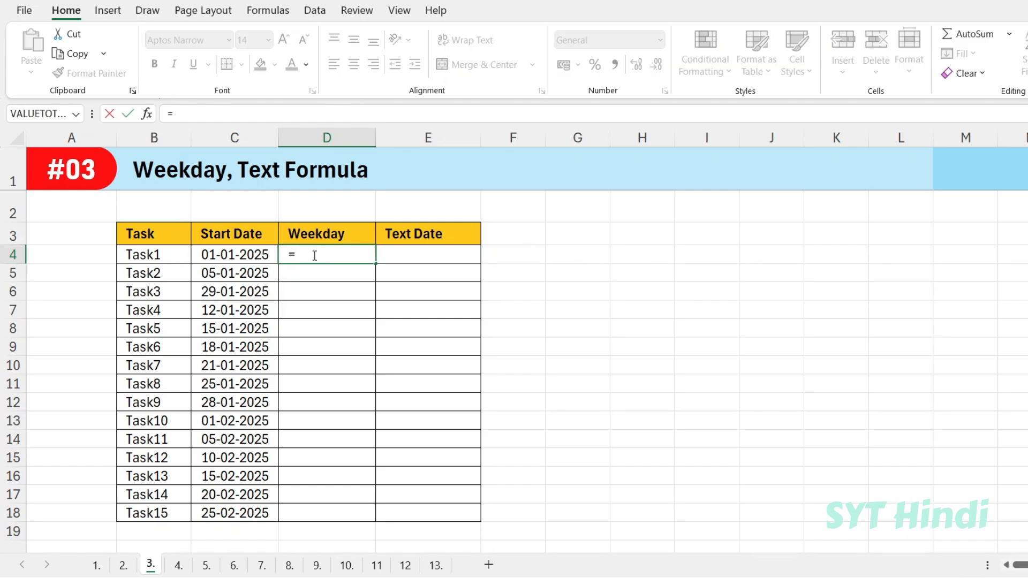
text(weekd)
key(Tab)
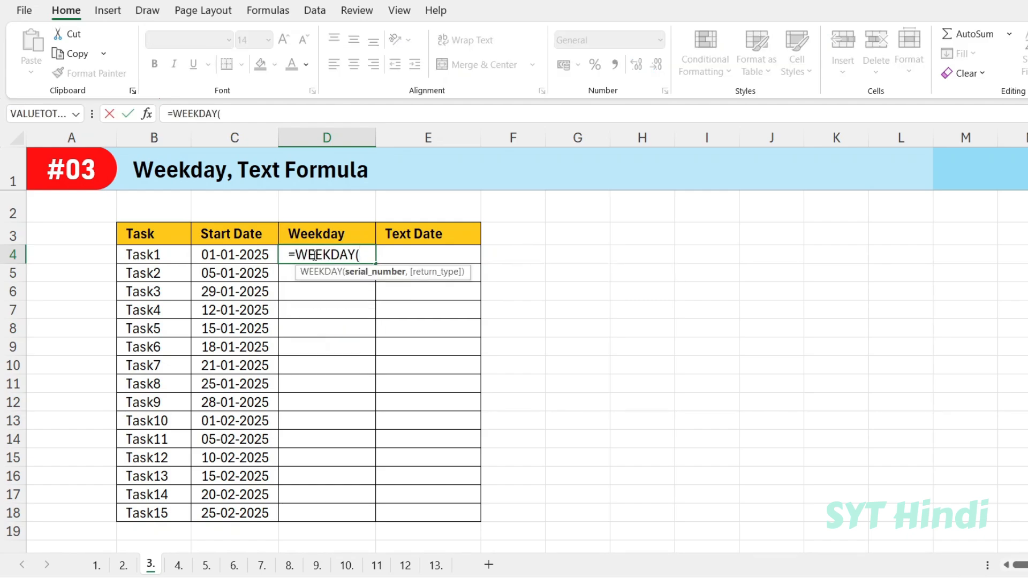
click(238, 259)
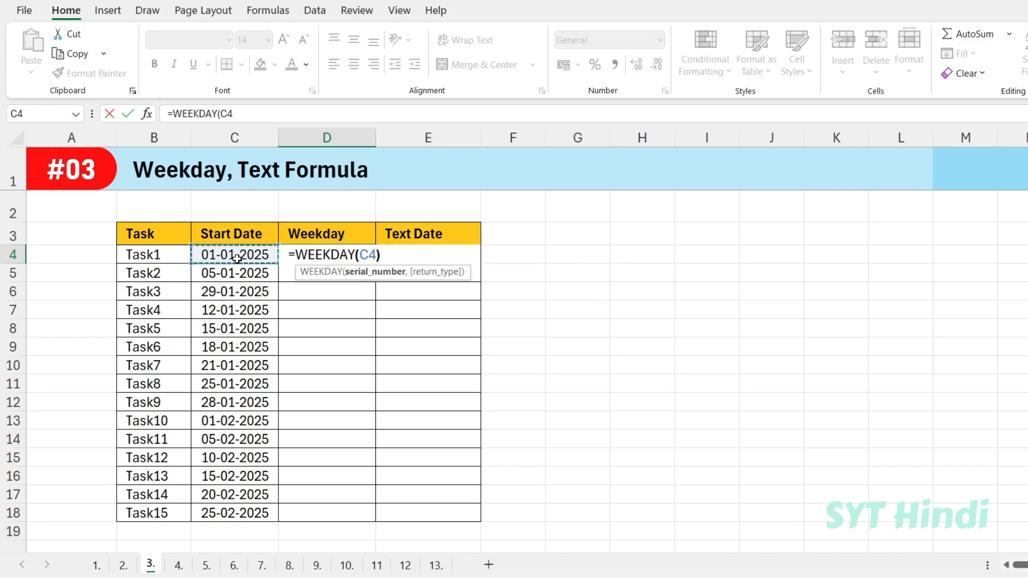
key(Return)
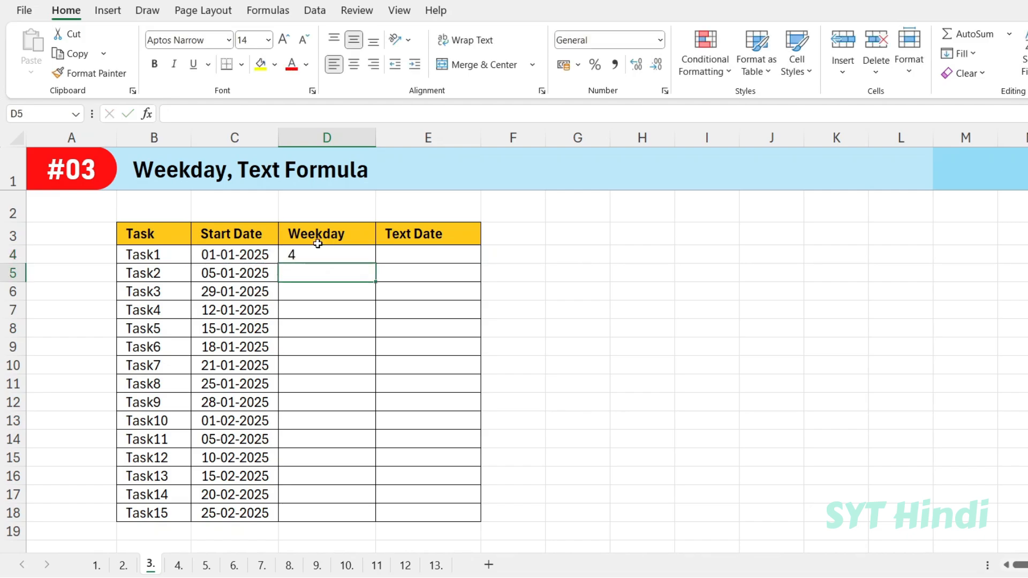
- Fill the Weekday formula from D4 down through Task15 in D18
click(318, 241)
click(254, 255)
click(297, 256)
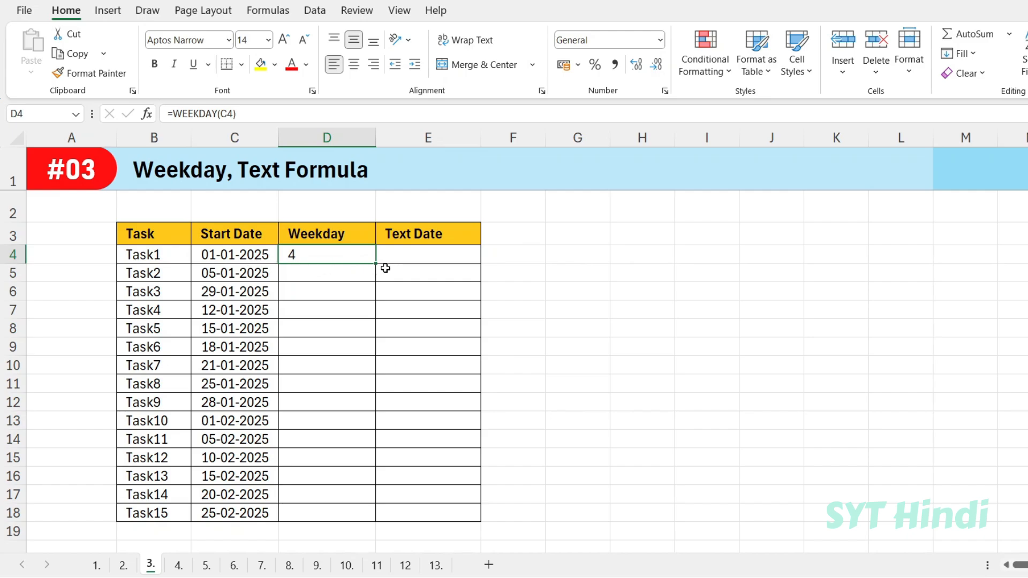
drag(377, 265, 347, 515)
- Enter SUN in H3 and fill the weekday names down the column, clearing the repeated names below SAT from H10 on
click(660, 238)
text(SUN)
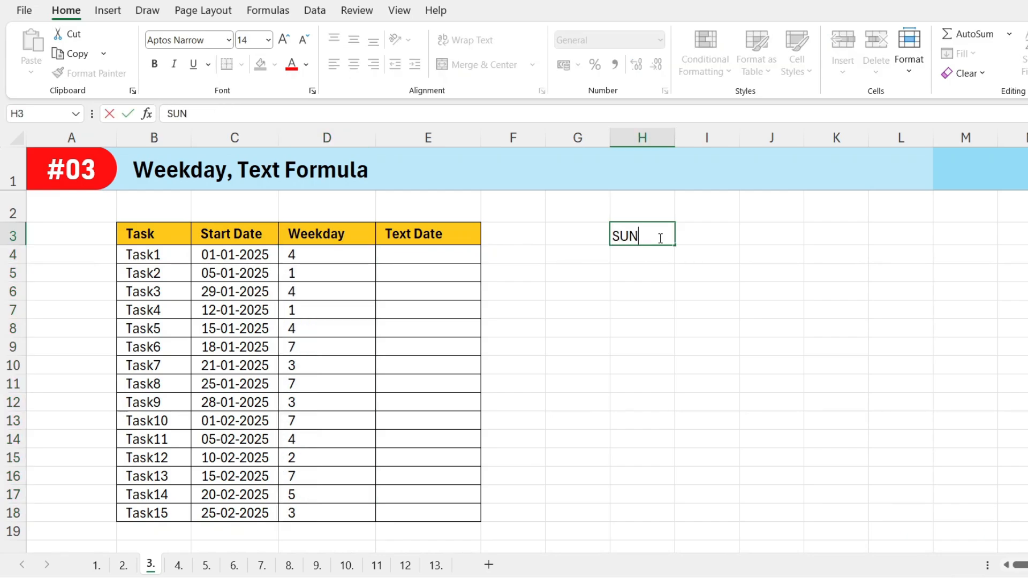
key(Return)
click(662, 235)
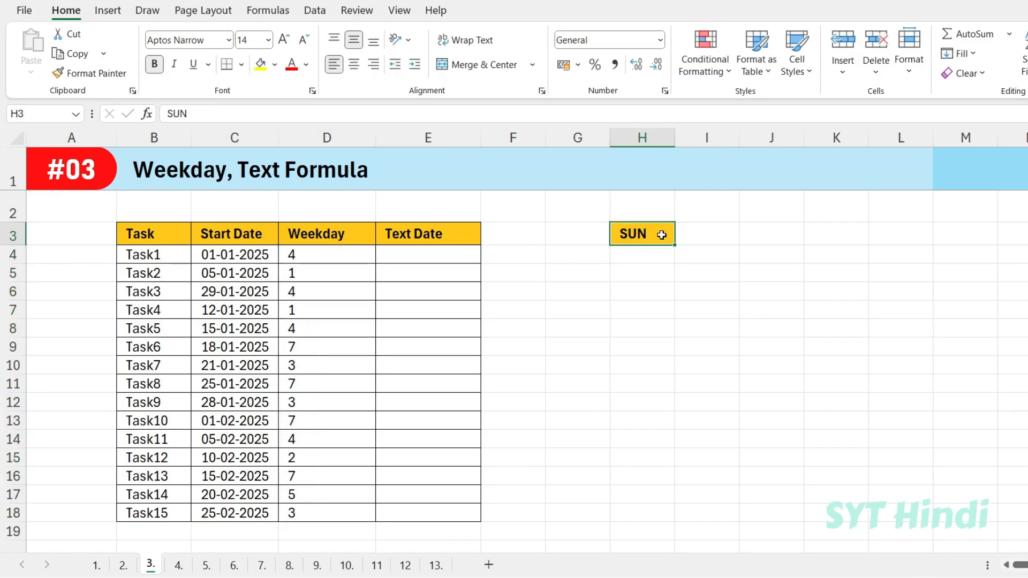
drag(676, 249, 659, 447)
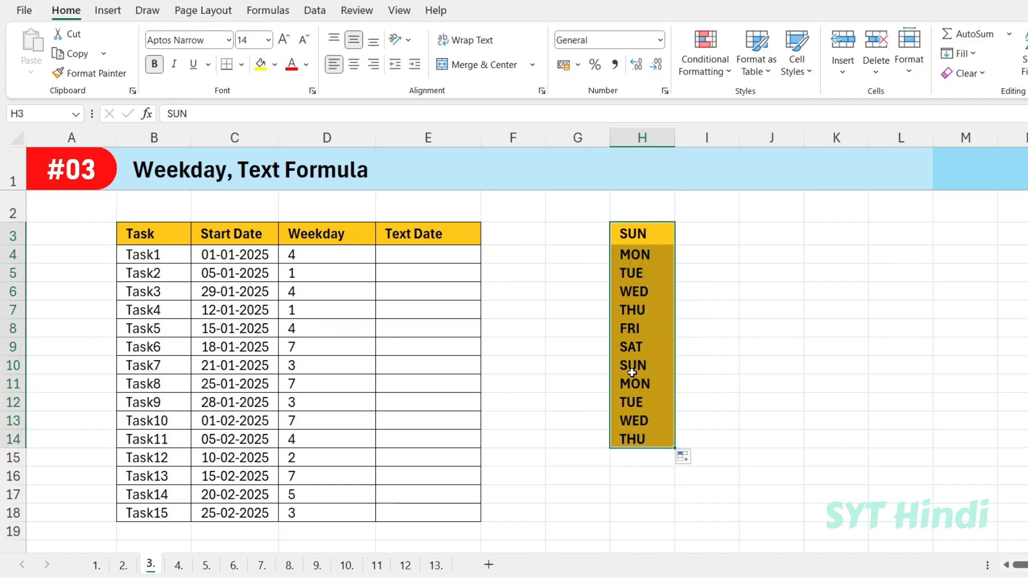
drag(630, 367, 647, 479)
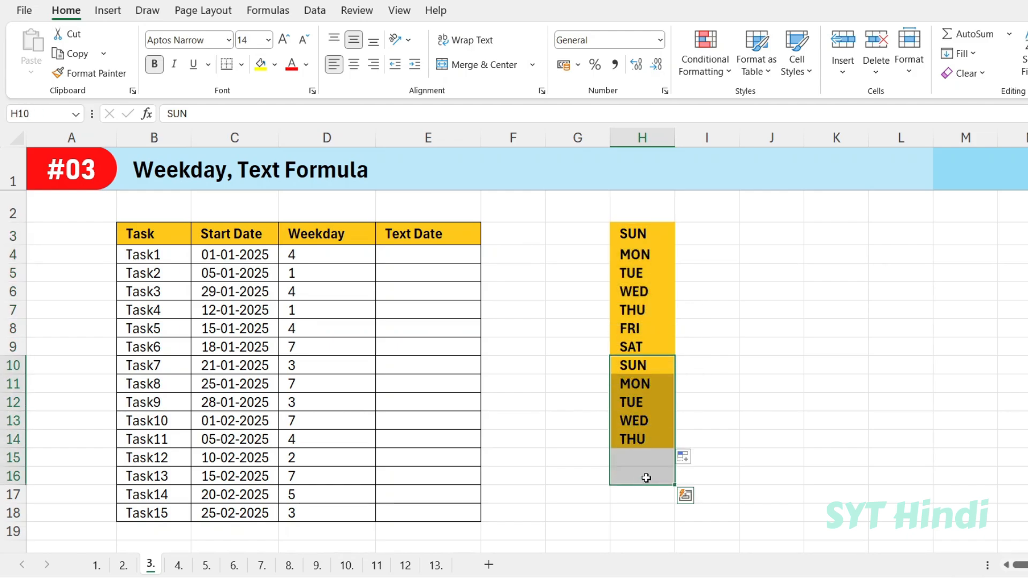
key(Delete)
- Number the weekdays SUN through SAT from 1 to 7 in I3:I9
click(702, 272)
click(684, 228)
text(1)
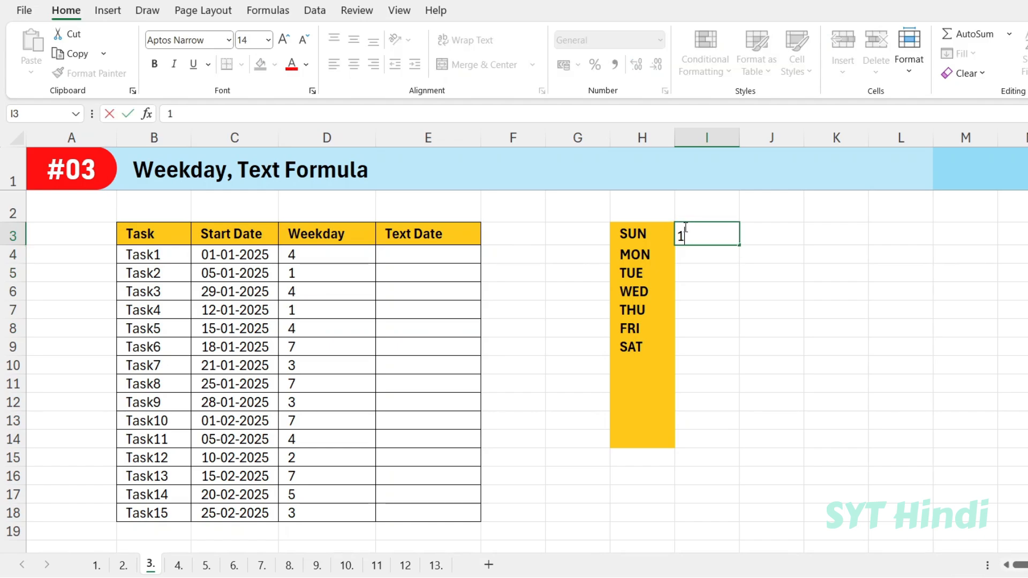
key(Return)
text(2)
key(Return)
text(3)
key(Return)
text(4)
key(Return)
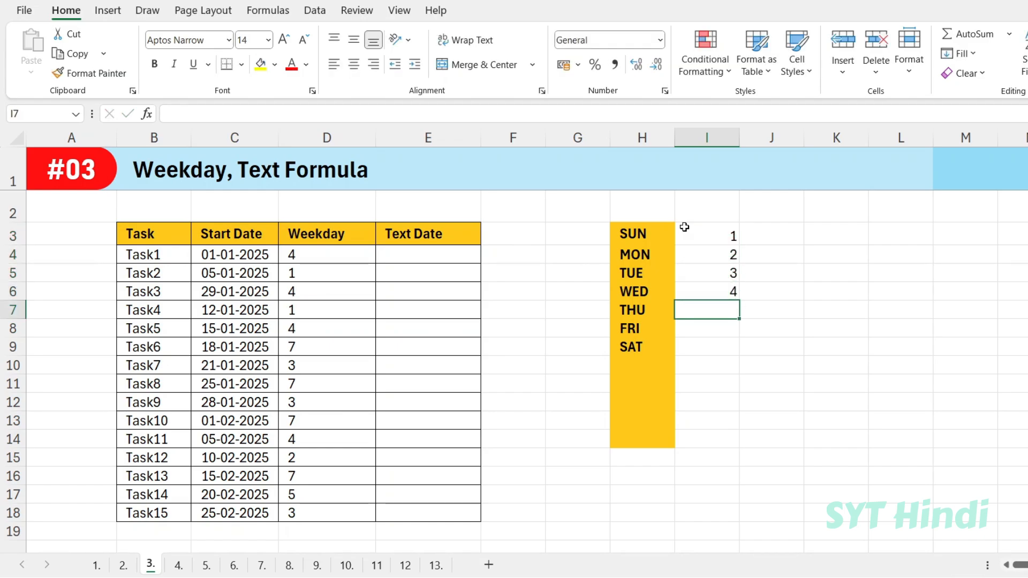
text(5)
key(Return)
text(6)
key(Return)
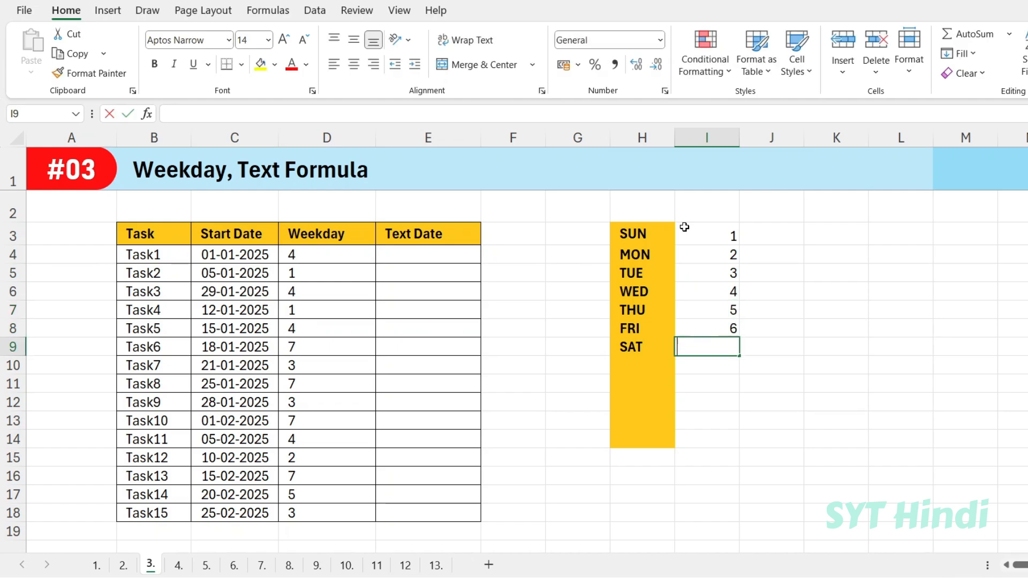
text(7)
click(678, 252)
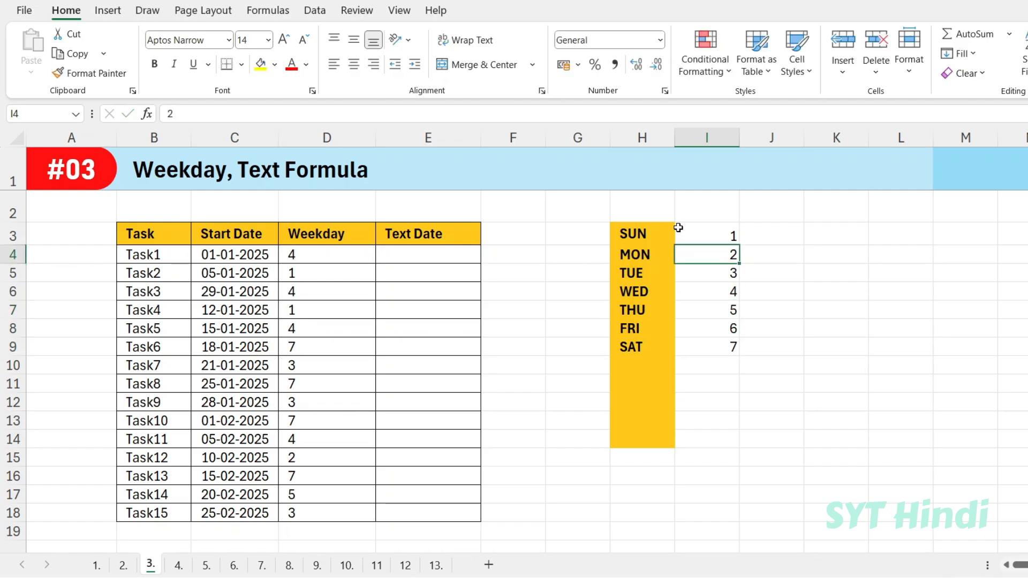
drag(648, 232, 718, 232)
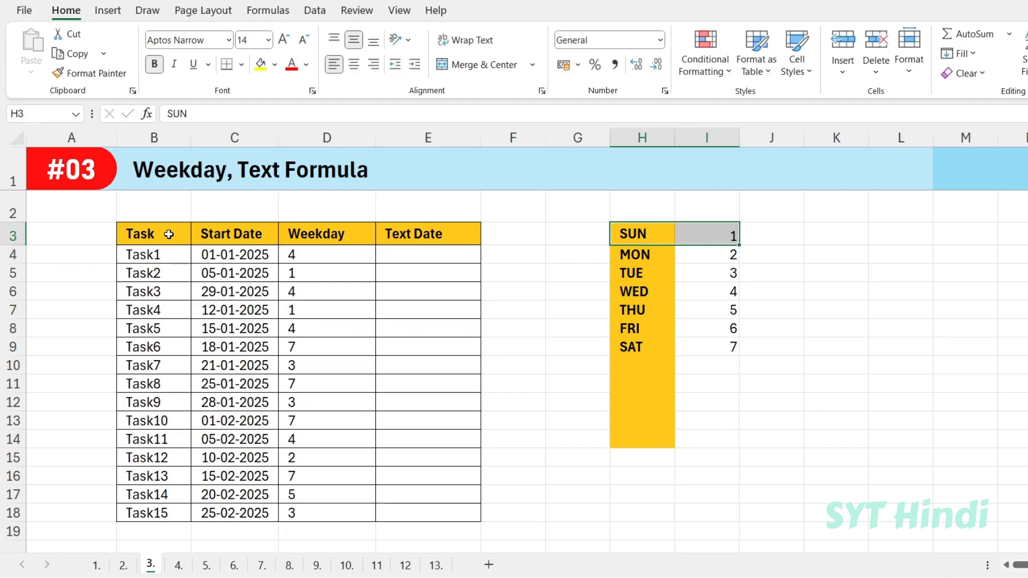
click(221, 251)
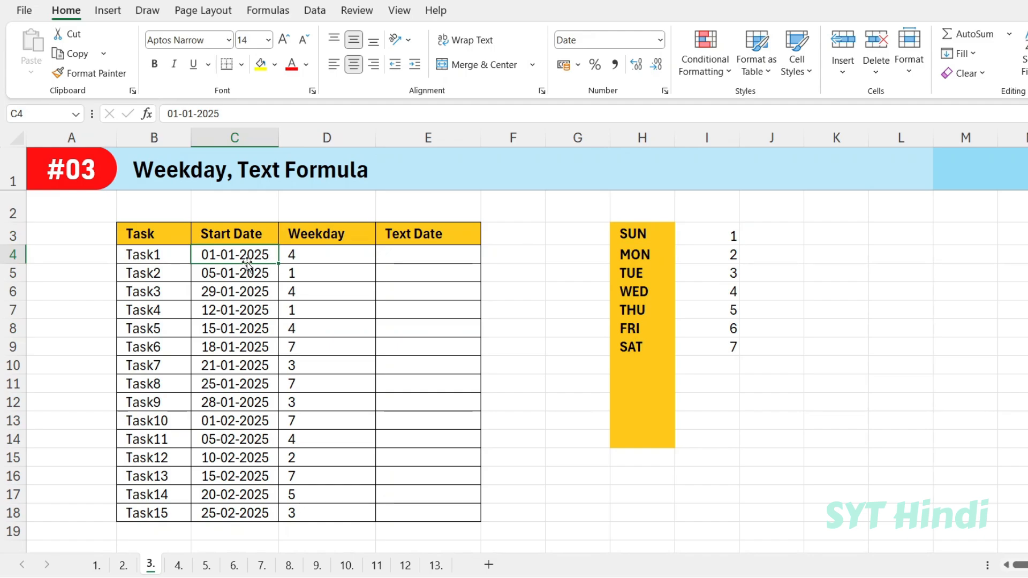
click(308, 261)
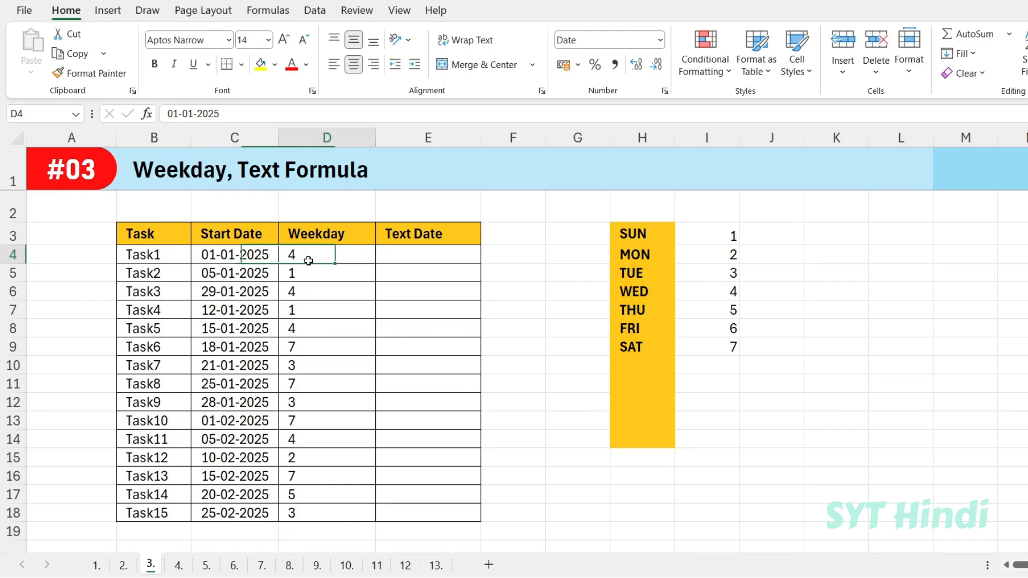
click(433, 268)
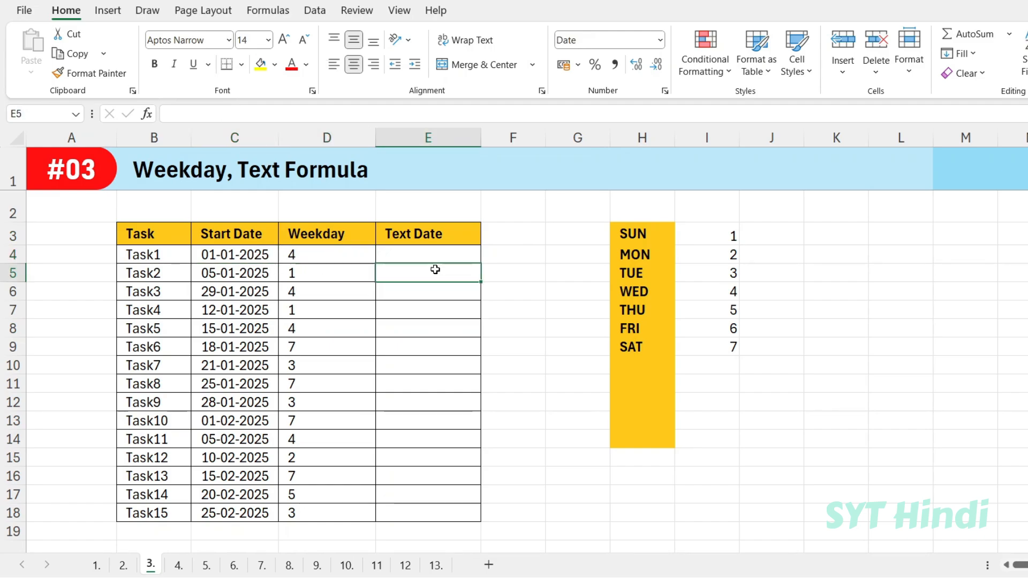
click(408, 260)
click(245, 258)
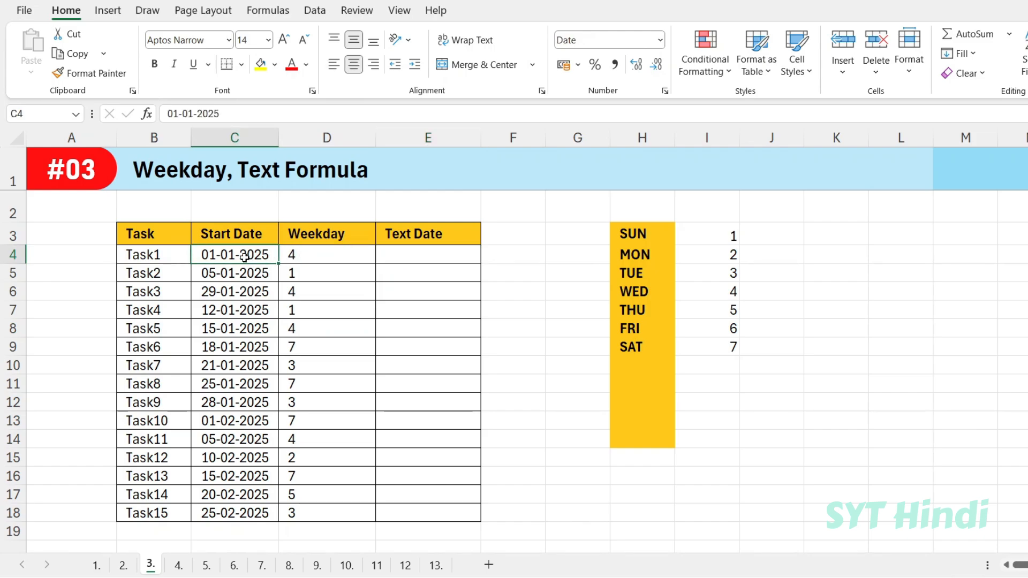
- Enter =TEXT(C4,"dddd") in E4 to get the full day name of Task1's start date
click(408, 258)
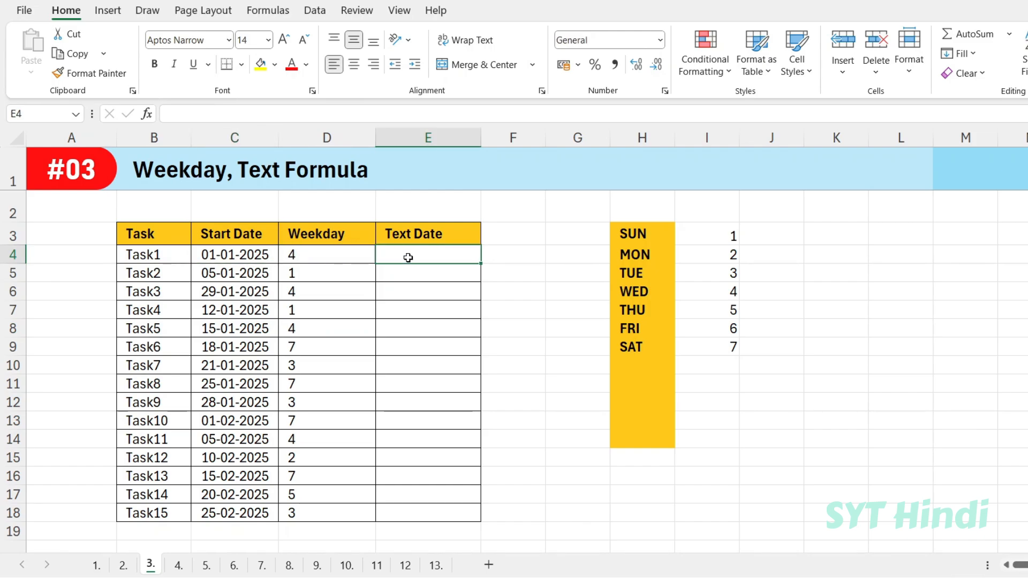
text(=text()
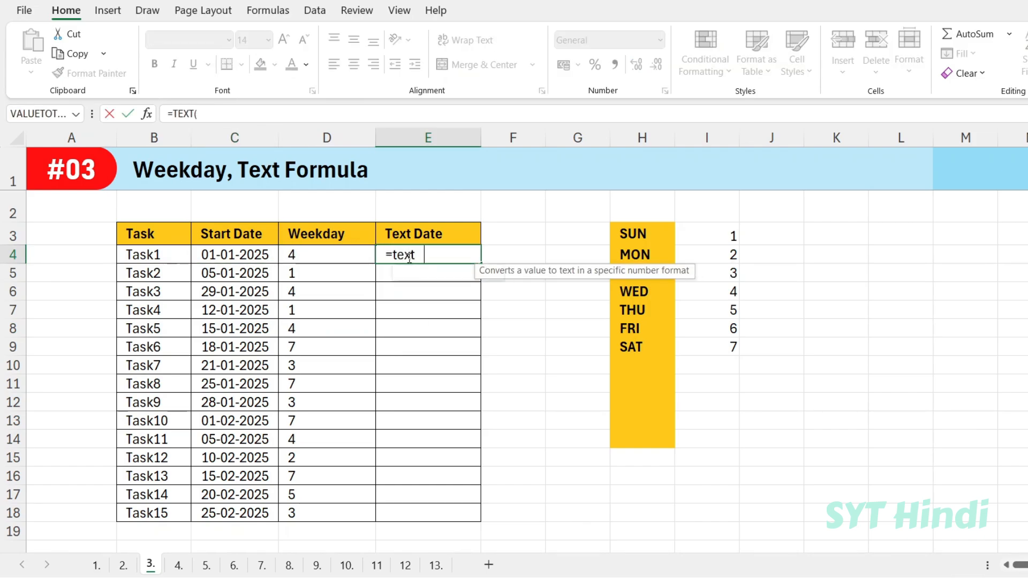
click(256, 265)
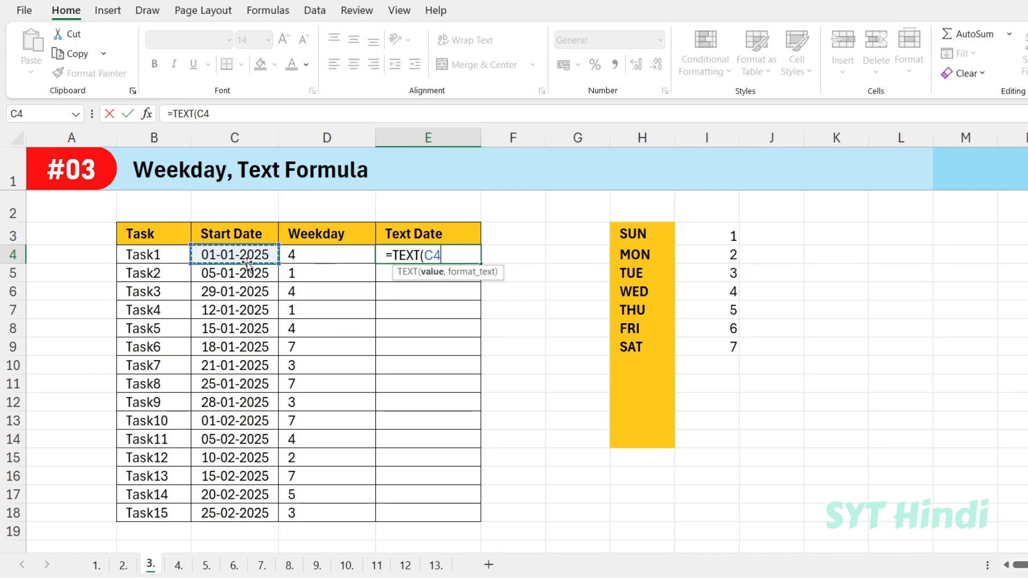
text(,"dd)
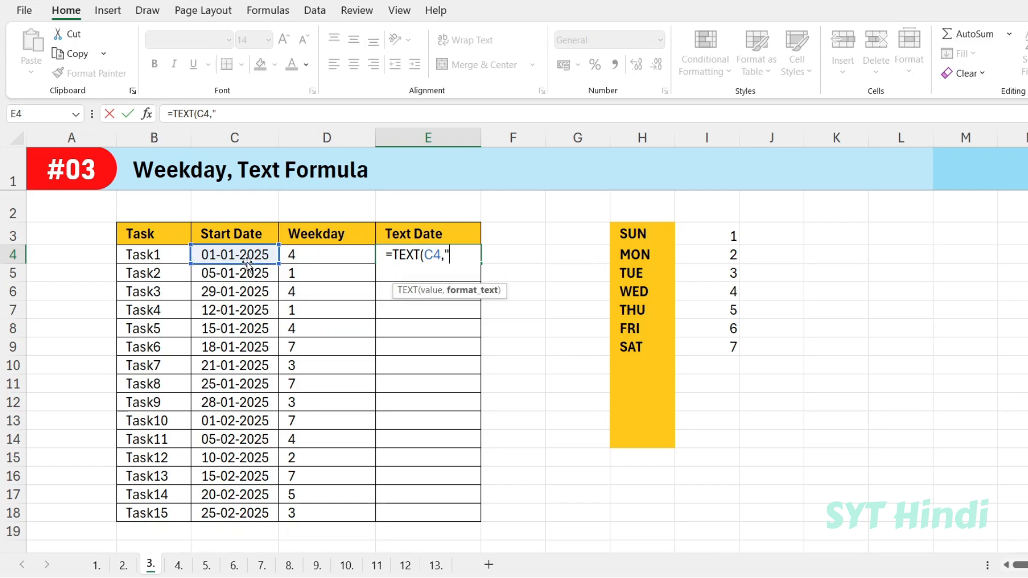
text(dd)
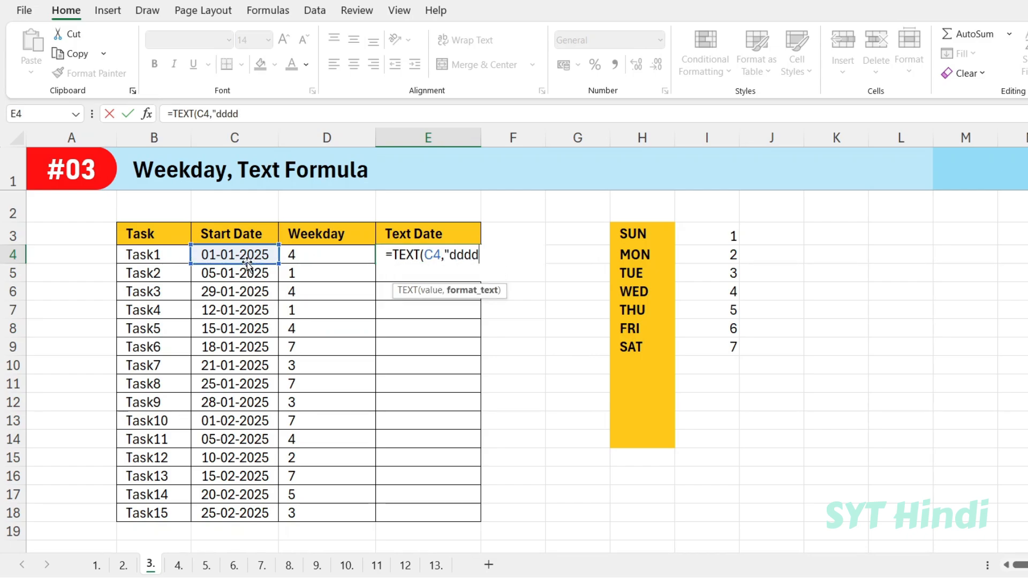
text("))
key(Return)
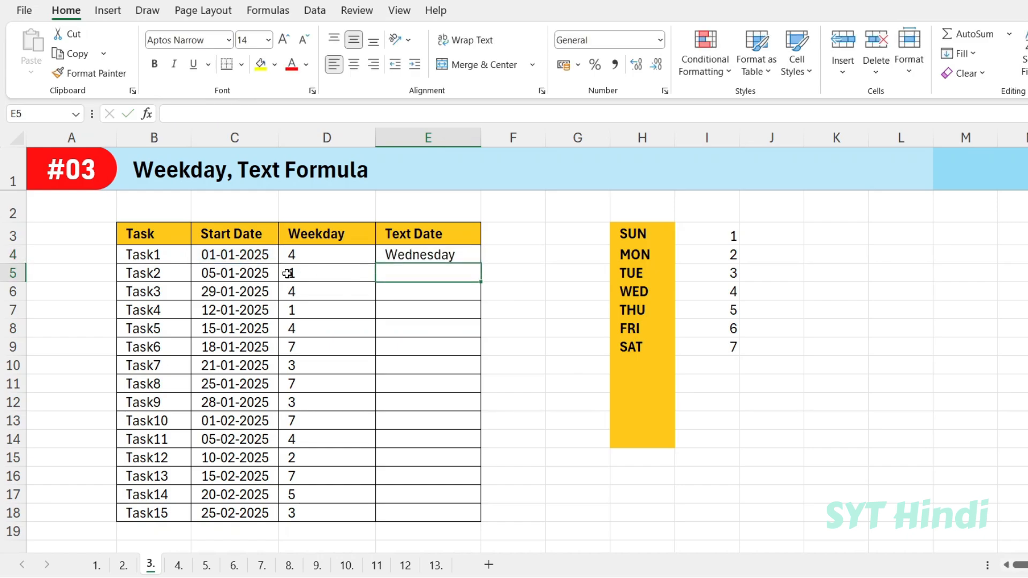
- Fill the Text Date formula from E4 down through Task15 in E18
click(227, 259)
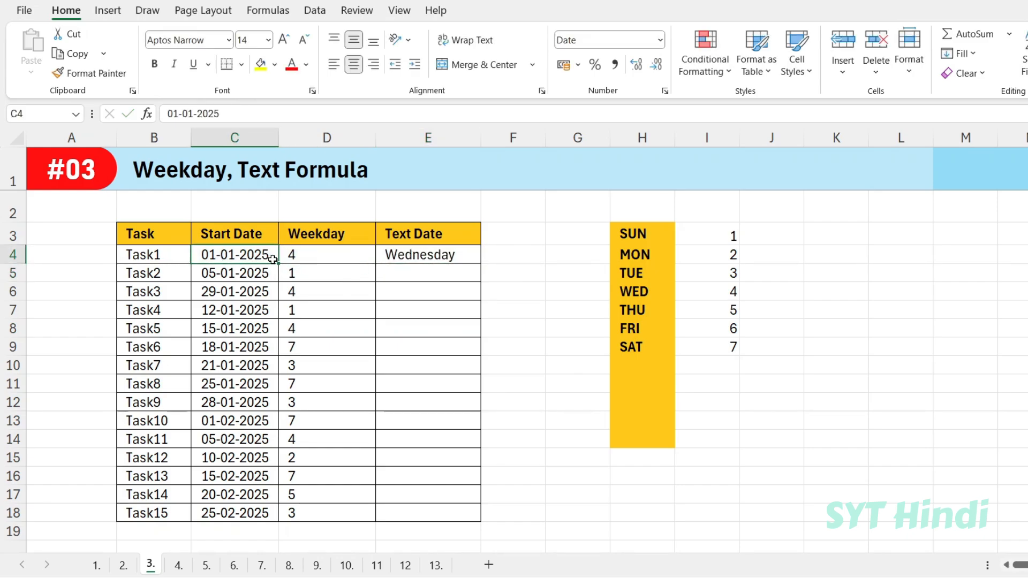
click(442, 256)
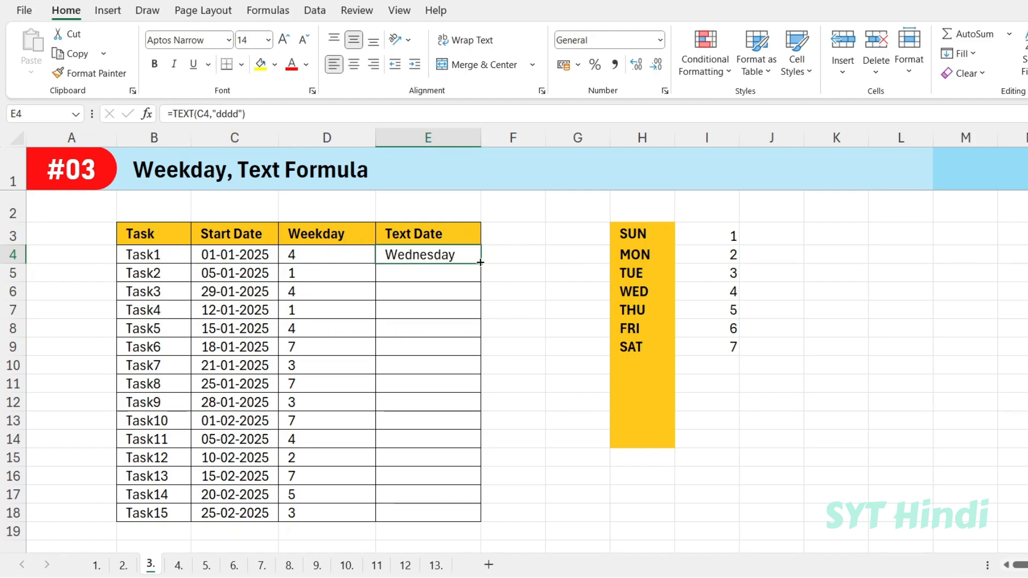
drag(480, 263, 460, 432)
scroll(385, 369, up, 2)
click(224, 294)
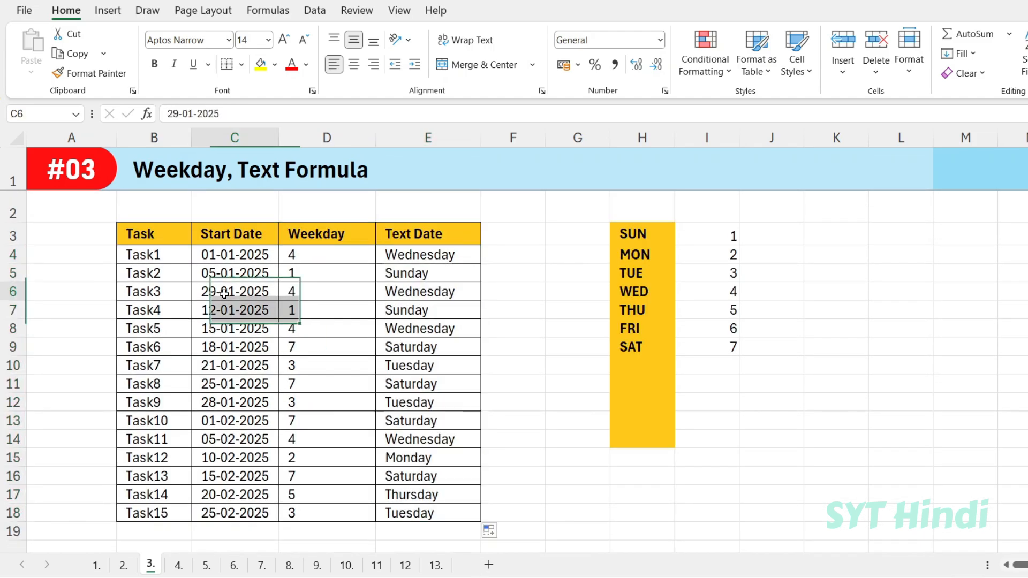
click(422, 265)
drag(421, 265, 423, 383)
click(413, 456)
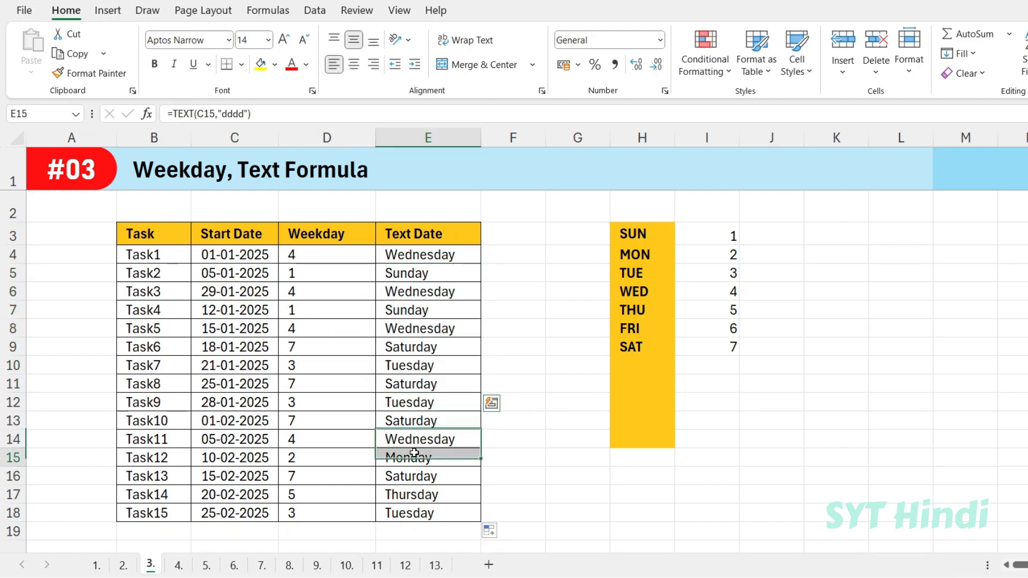
click(324, 271)
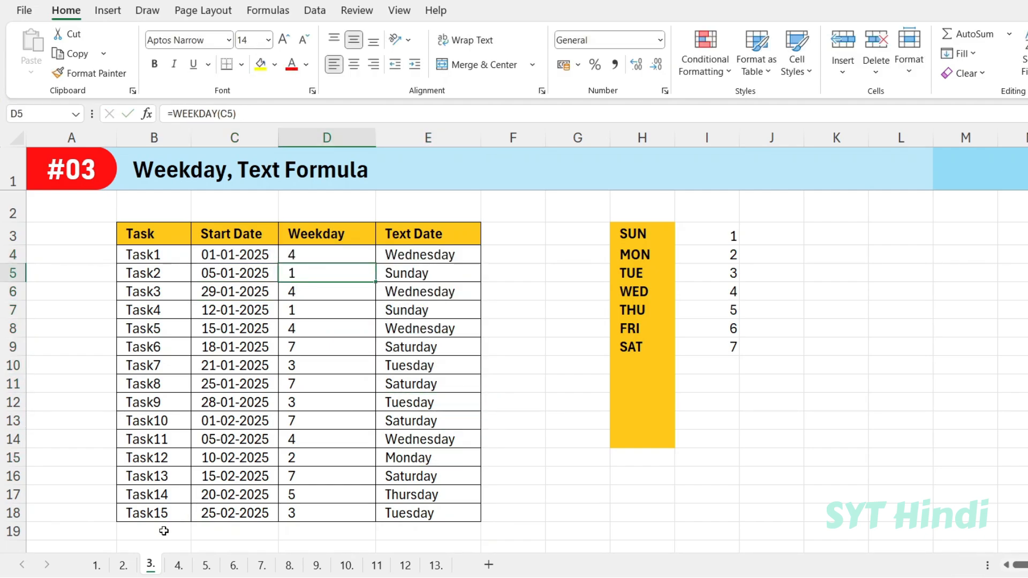
- On sheet 4, clear the existing LENGTH values in C4:C18 beside the PAN No column
click(177, 564)
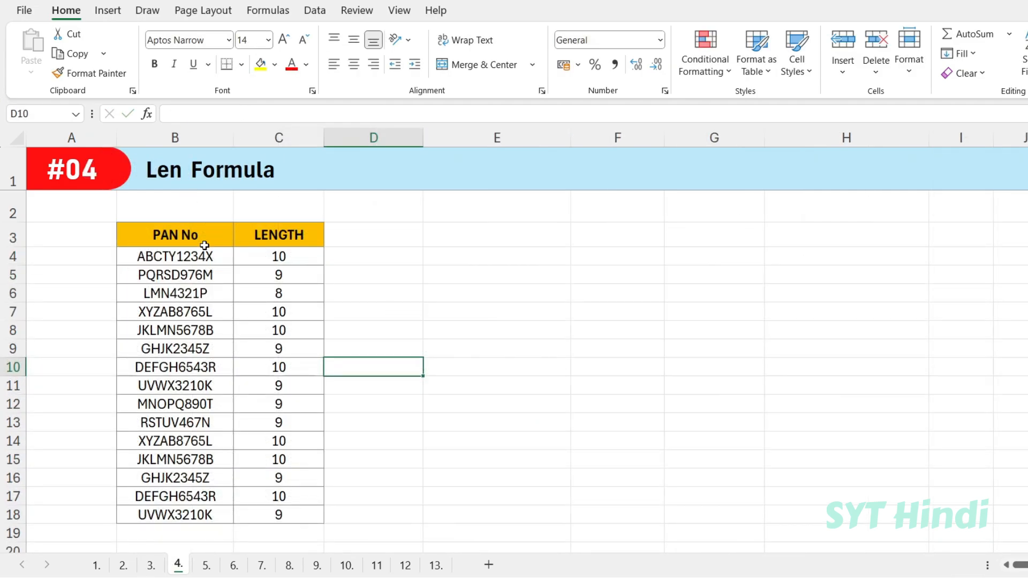
drag(200, 257, 192, 471)
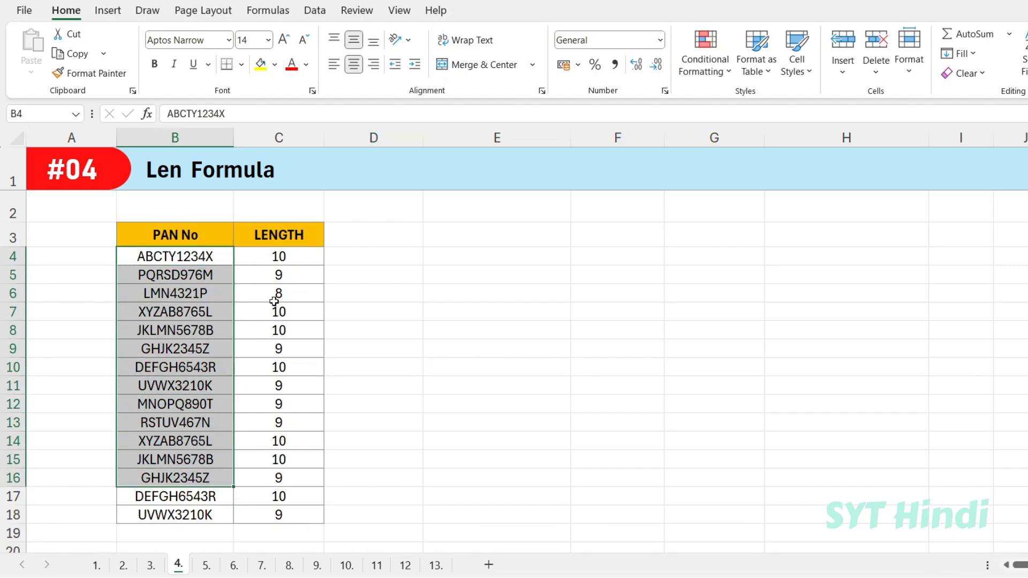
click(177, 256)
drag(275, 257, 276, 509)
key(Delete)
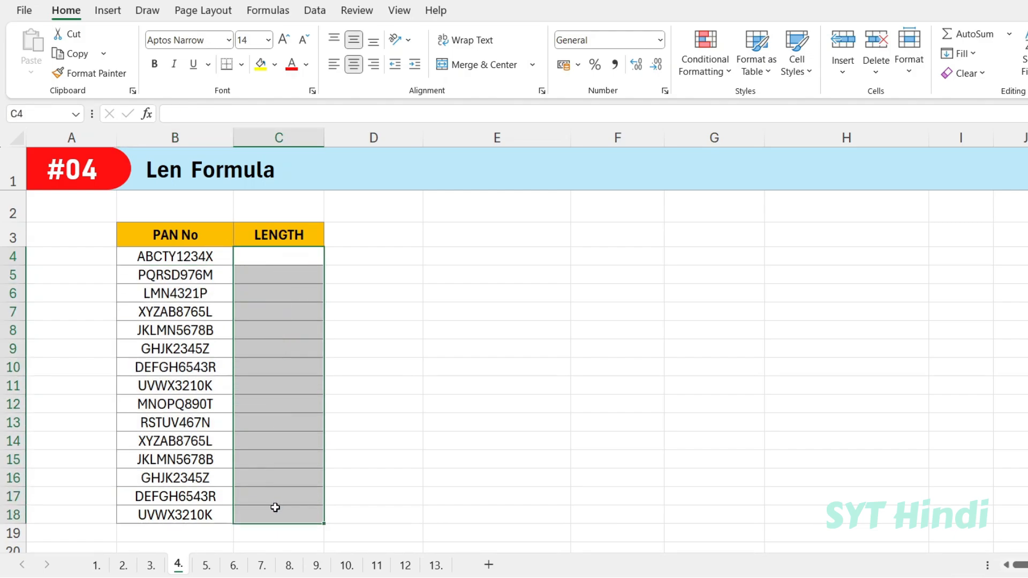
- Enter =LEN(B4) in C4 to count the characters of the first PAN number
click(276, 261)
text(=len)
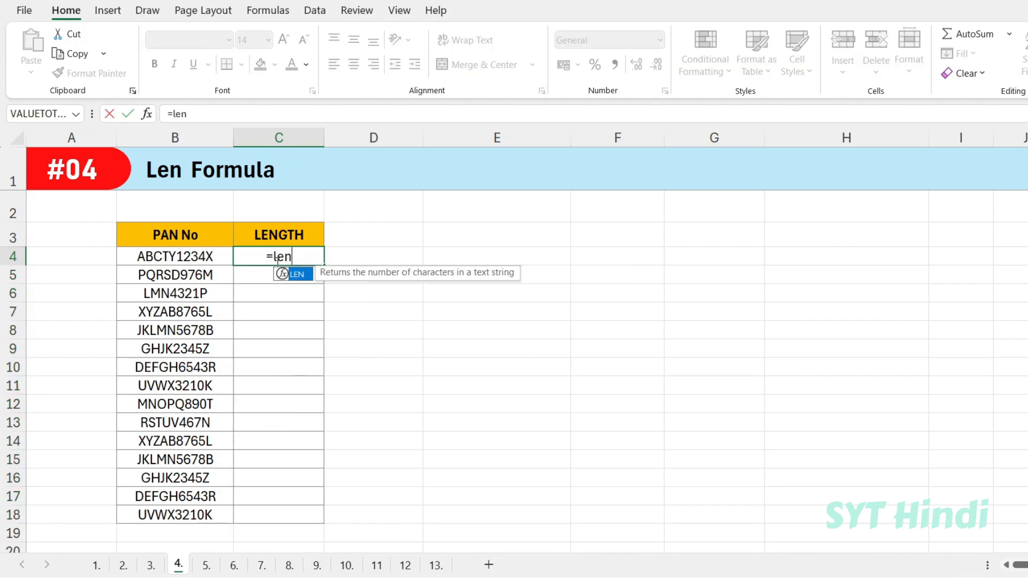
key(Tab)
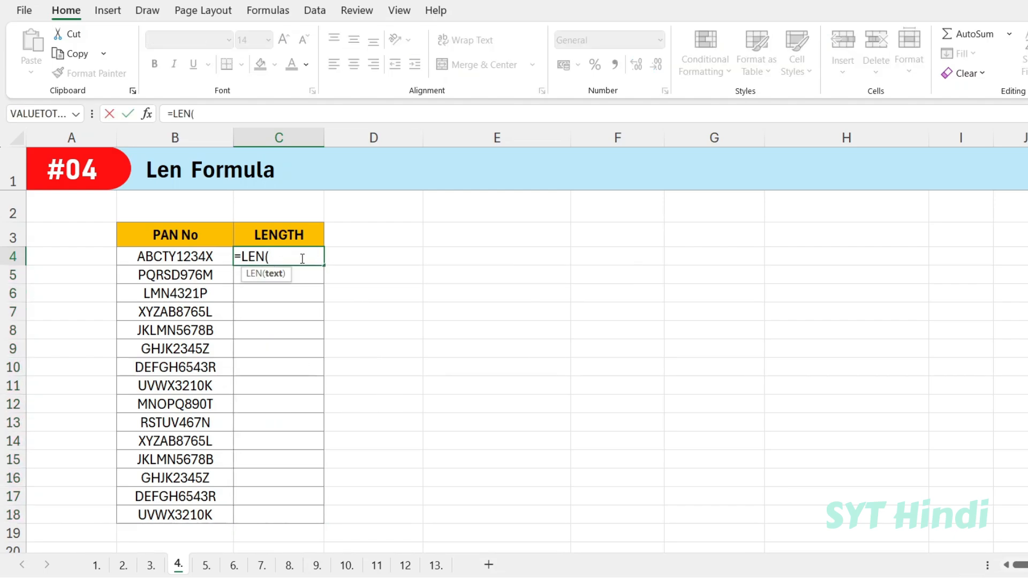
click(170, 257)
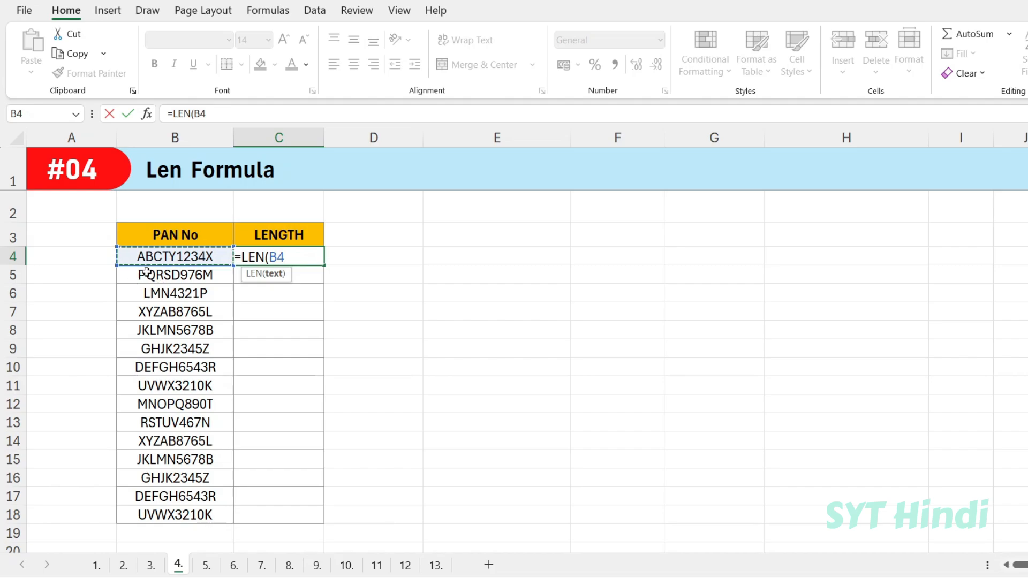
text())
key(Return)
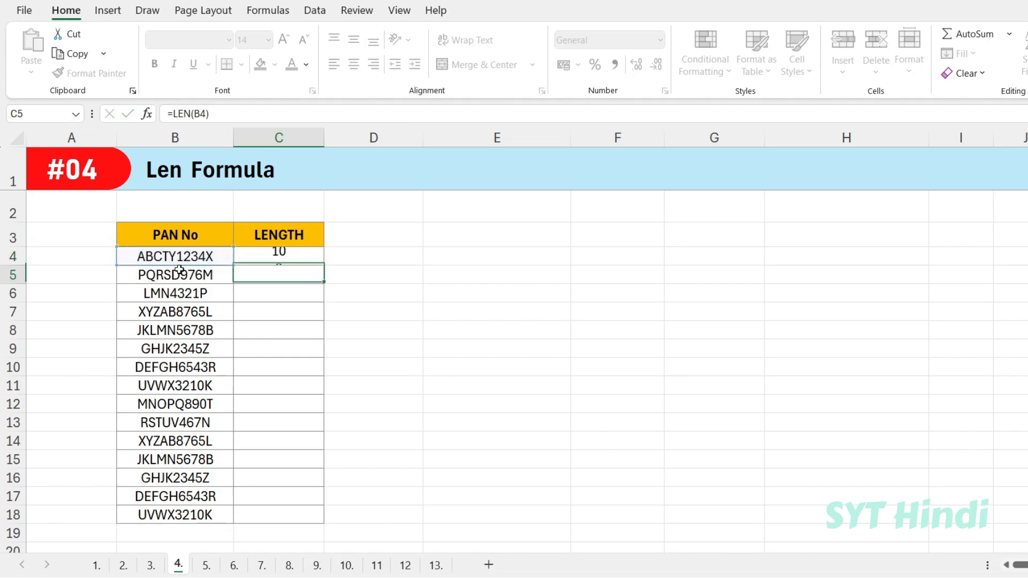
- Fill the LEN formula from C4 down the LENGTH column to C18
click(182, 258)
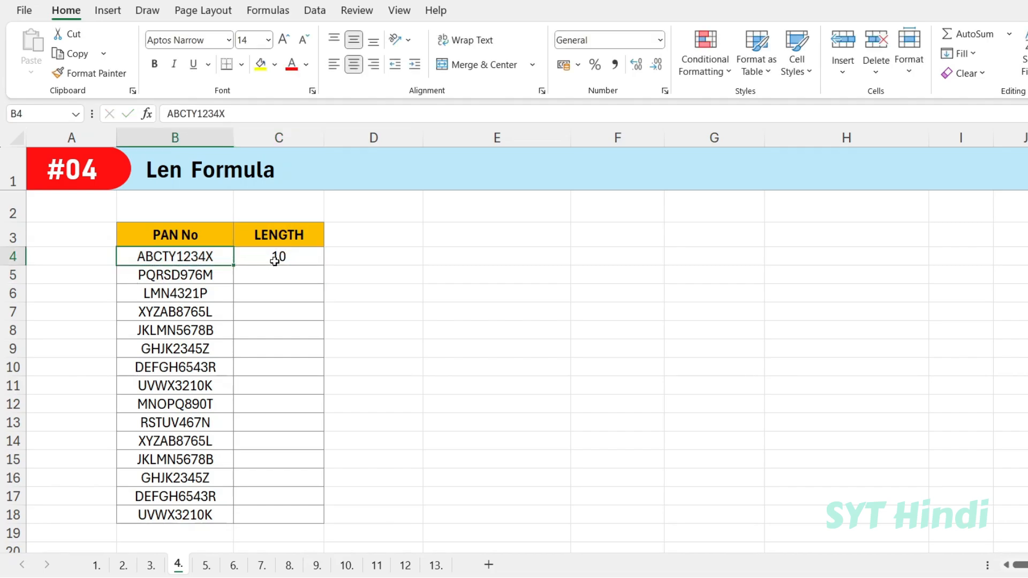
click(272, 261)
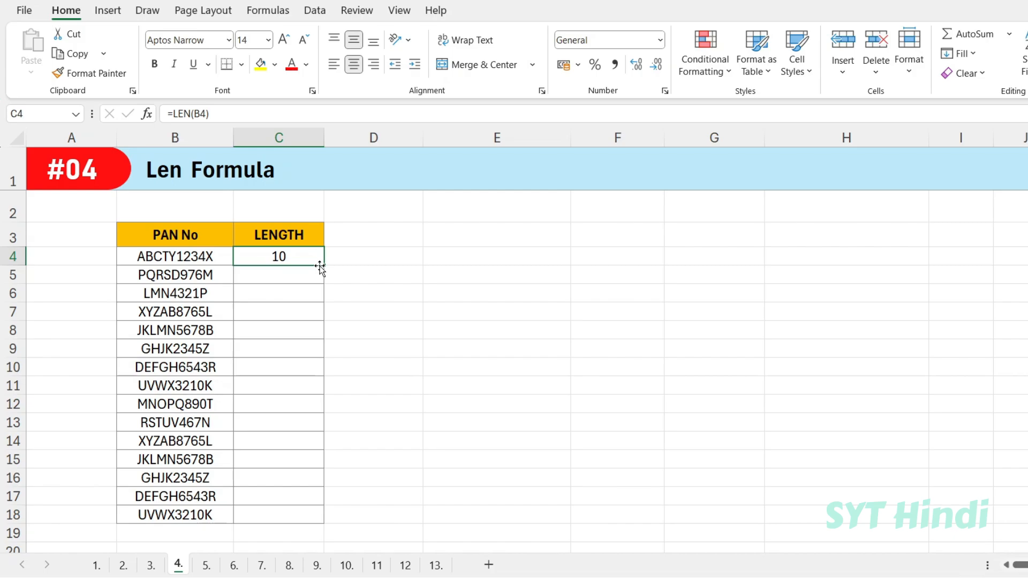
drag(323, 266, 300, 259)
double_click(325, 266)
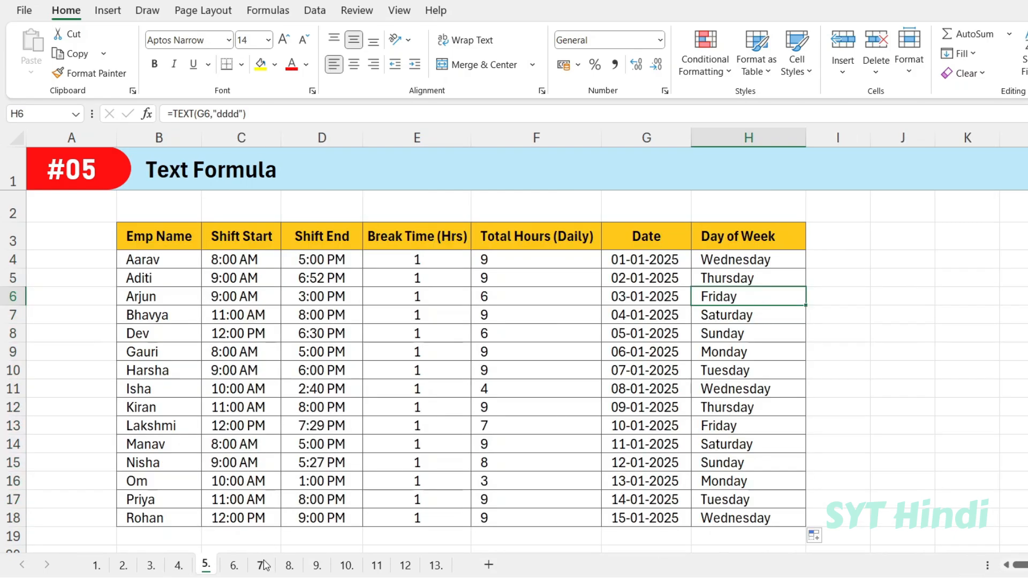
- On sheet 6, examine the Payment Number and Payment Date columns and the empty Due Date (End of Month) column
click(235, 569)
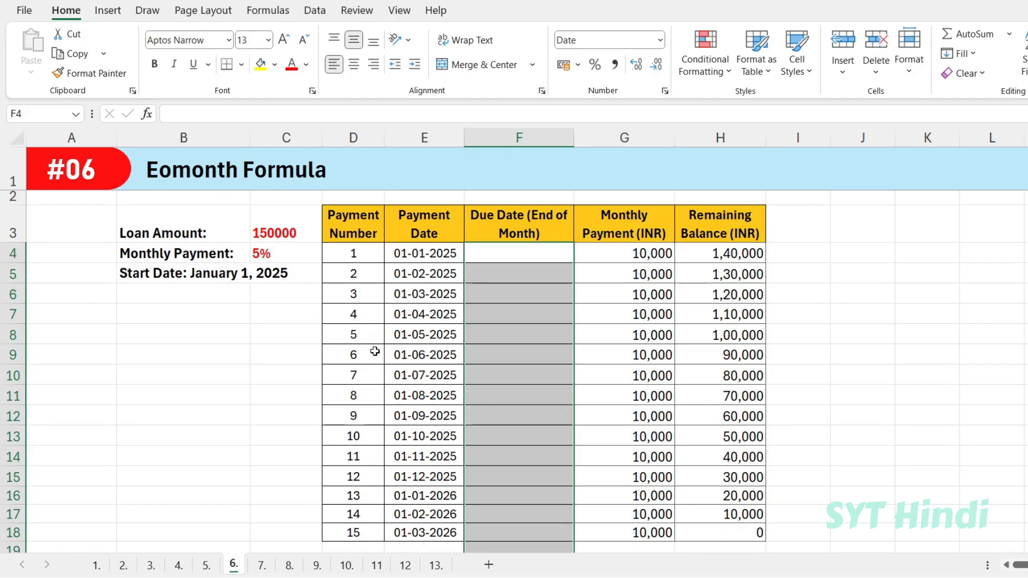
click(347, 353)
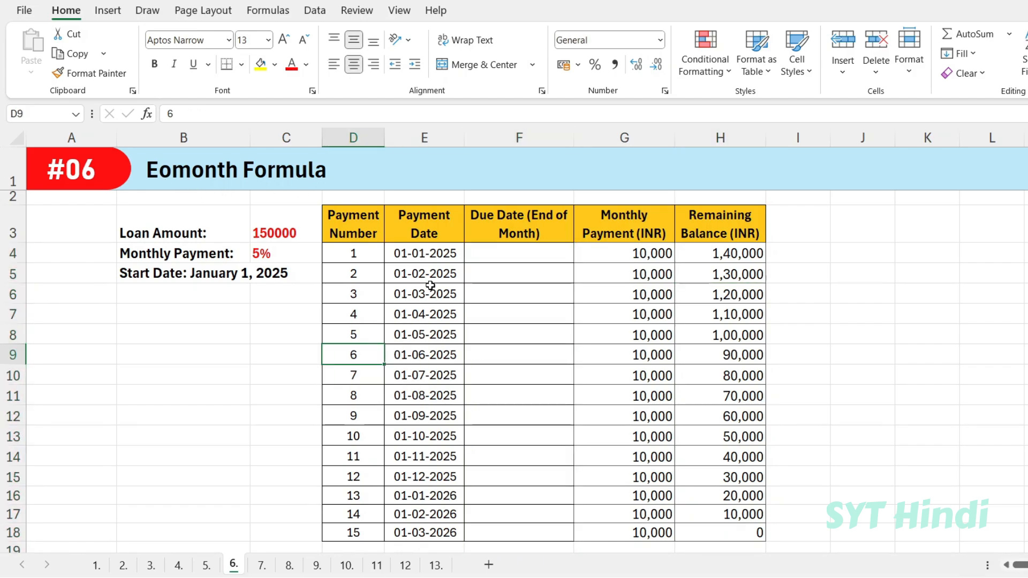
click(422, 256)
drag(427, 284, 436, 449)
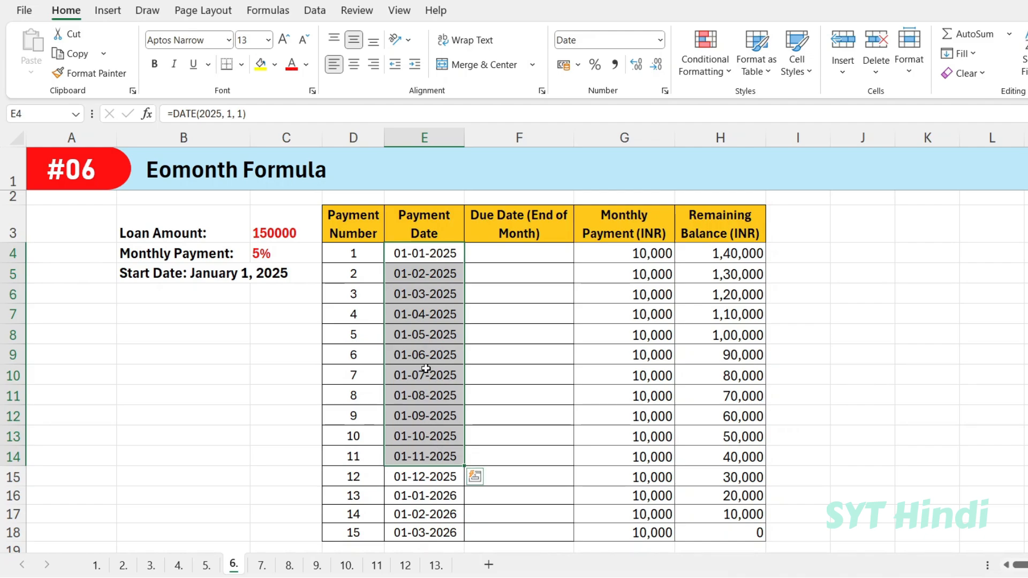
click(447, 257)
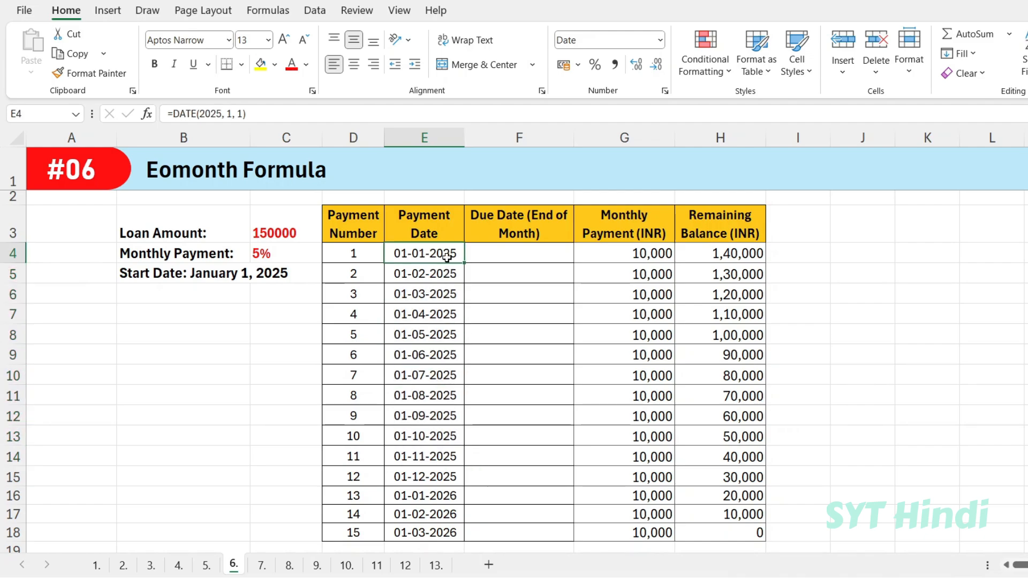
click(494, 257)
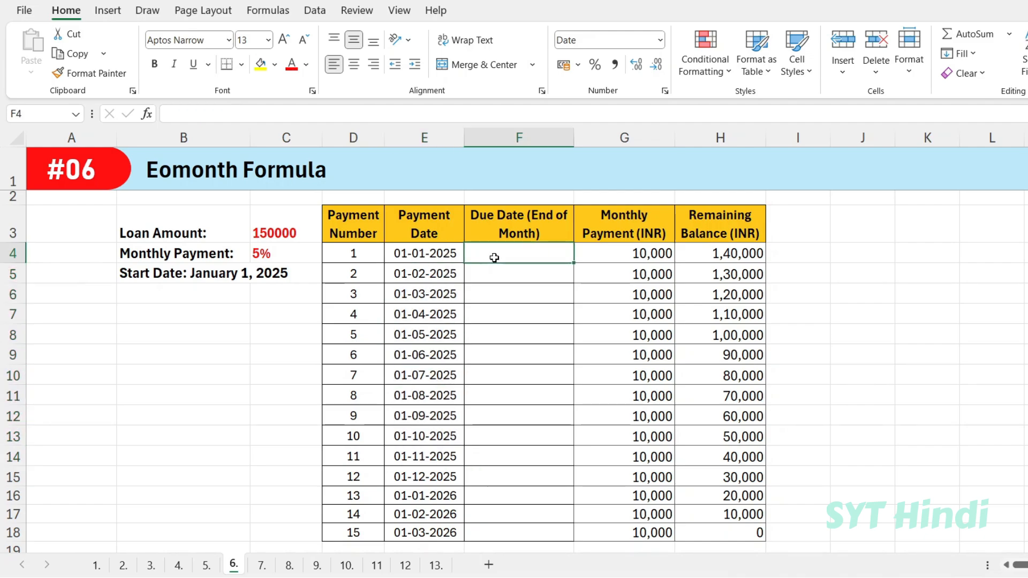
click(442, 253)
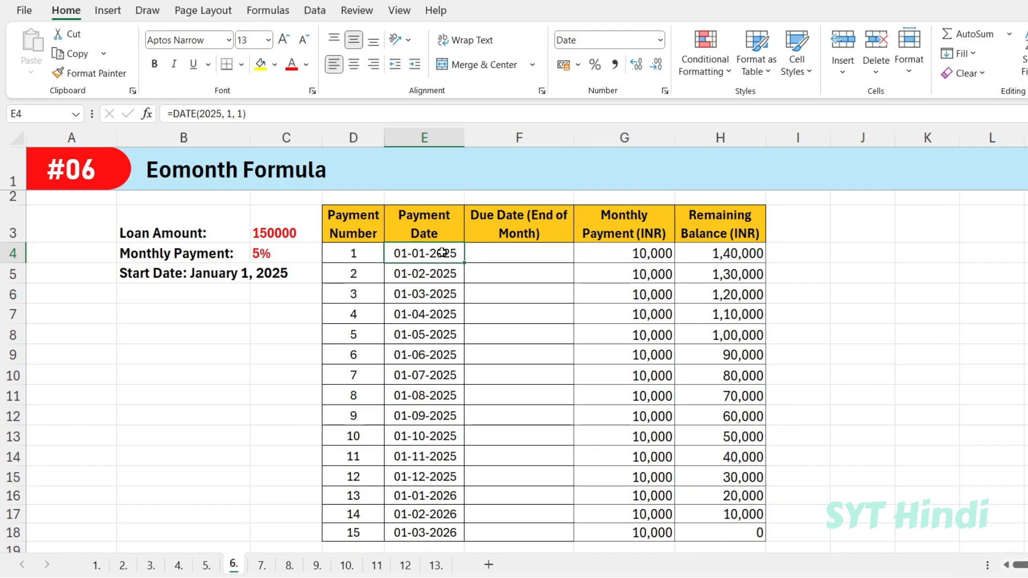
click(523, 252)
drag(523, 252, 519, 437)
- Enter =EOMONTH(E4,0) in F4 to get the month-end due date for the first payment
click(508, 255)
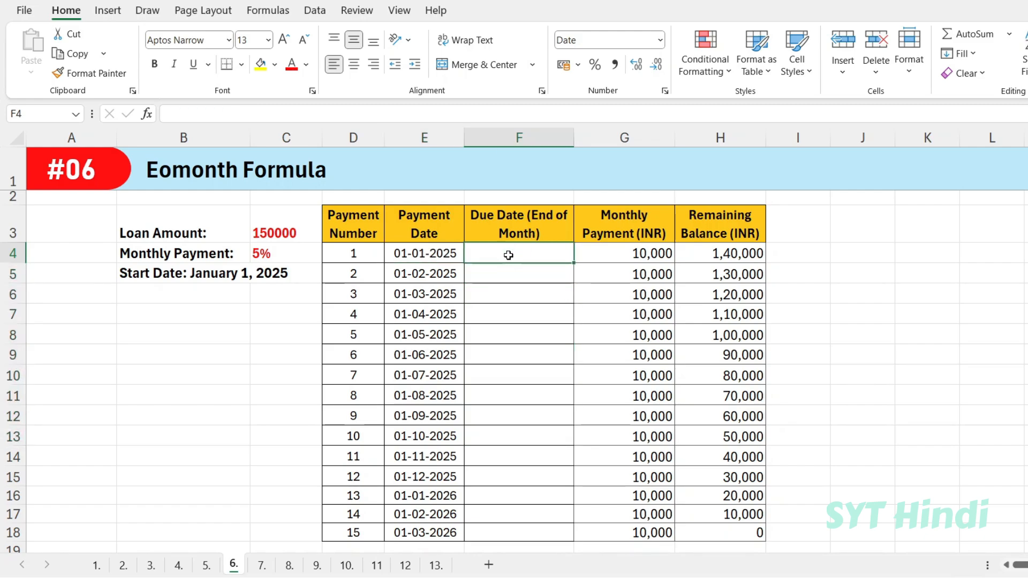
text(=eom)
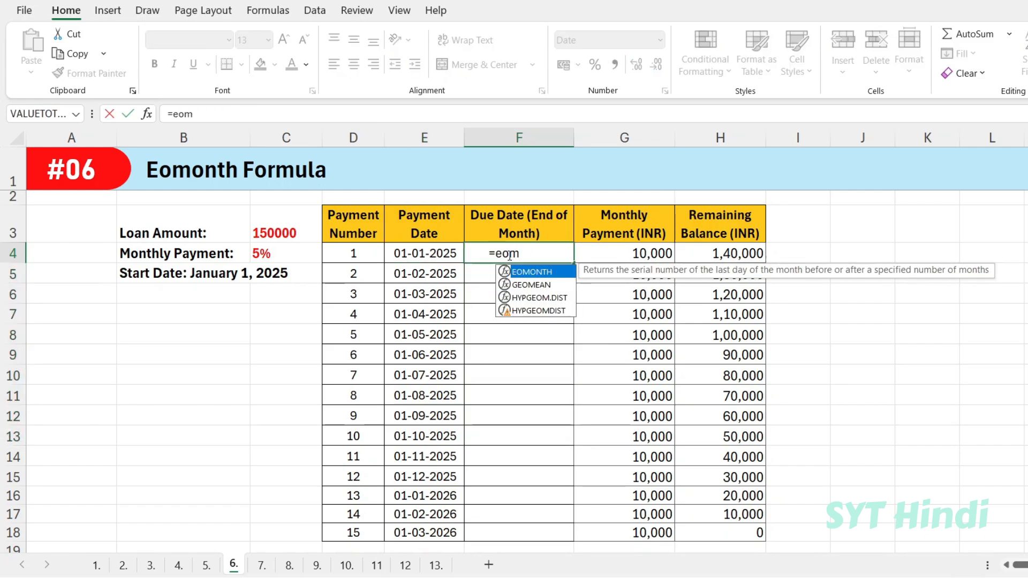
key(Tab)
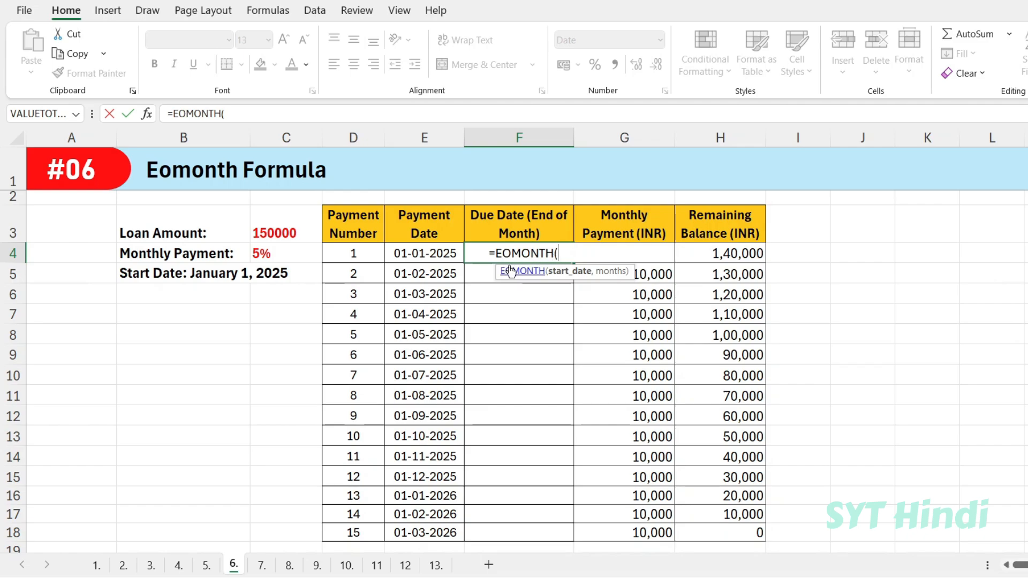
click(417, 253)
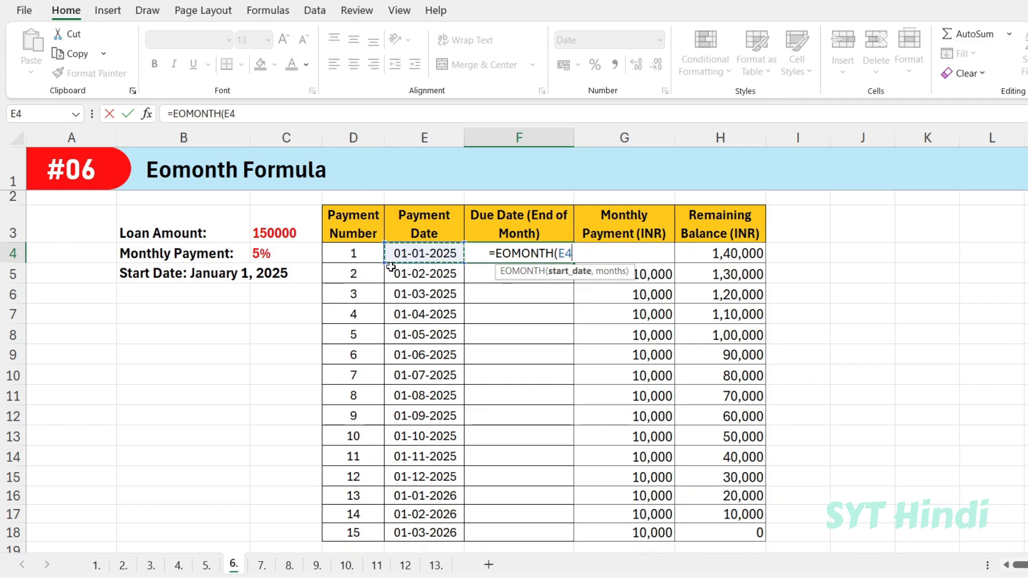
text(,0)
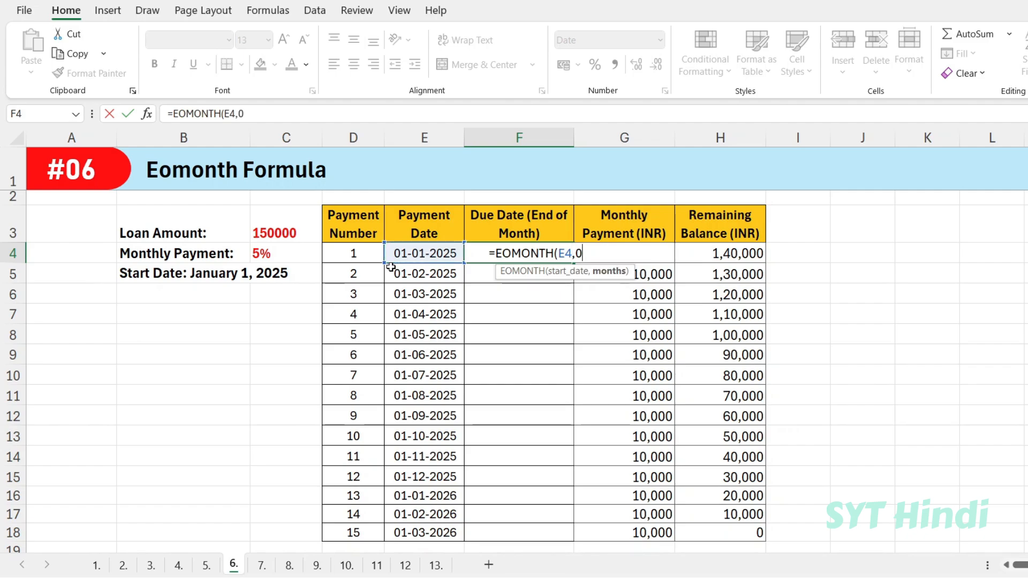
text())
key(Return)
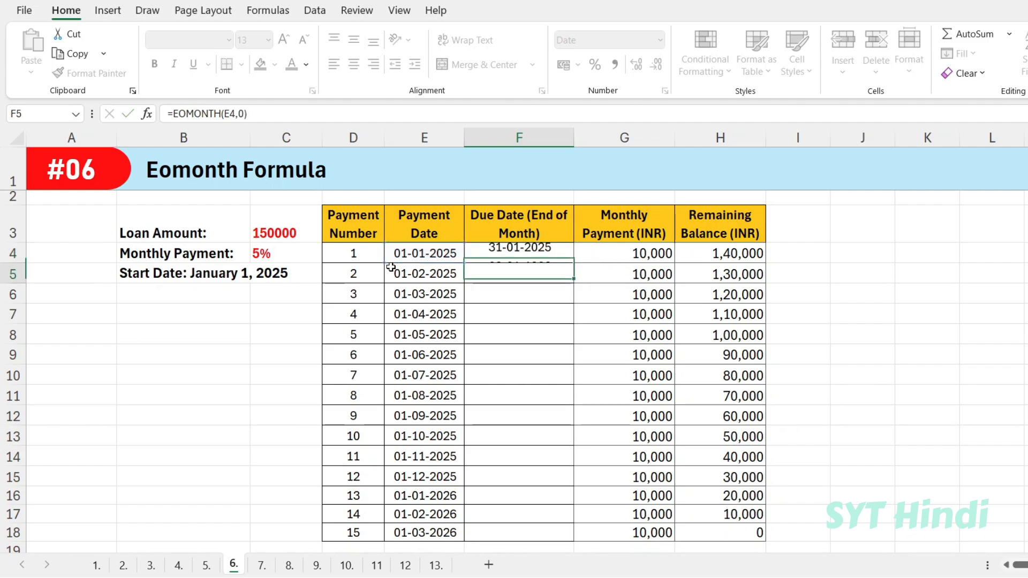
key(Up)
- Fill the EOMONTH formula from F4 down to F18 for all 15 payments and check the filled due dates
click(423, 257)
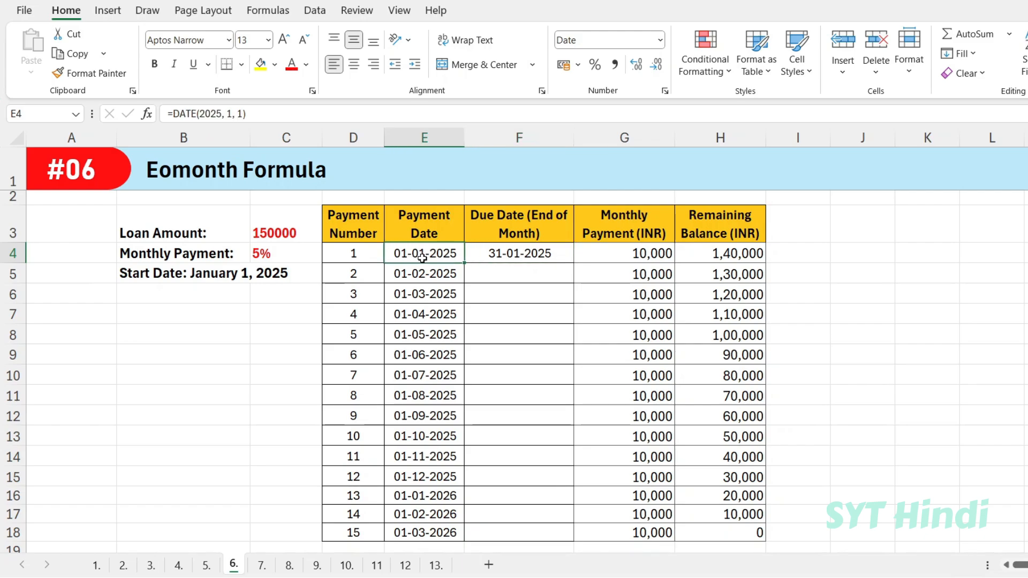
click(508, 253)
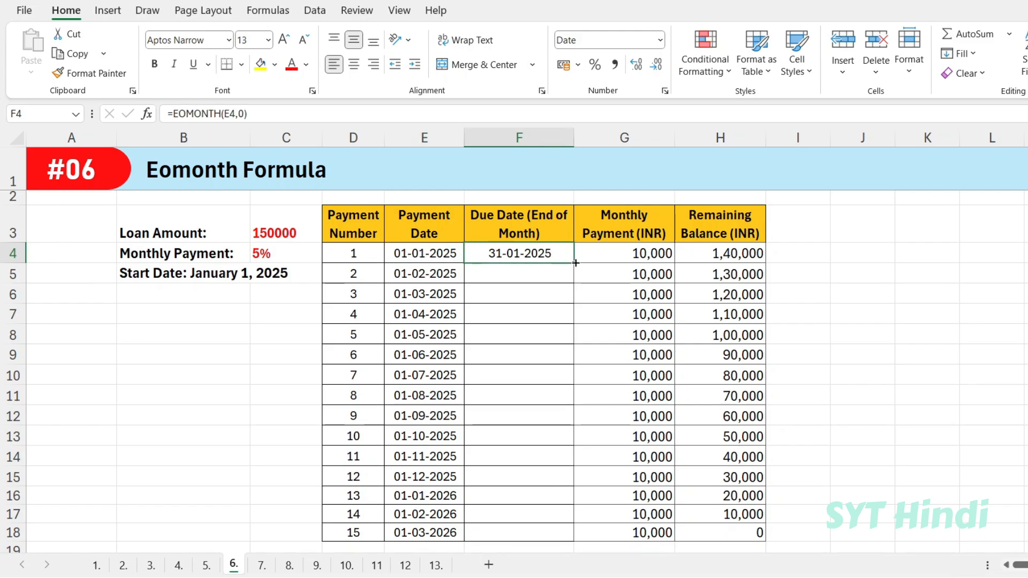
drag(576, 263, 526, 470)
scroll(527, 470, up, 1)
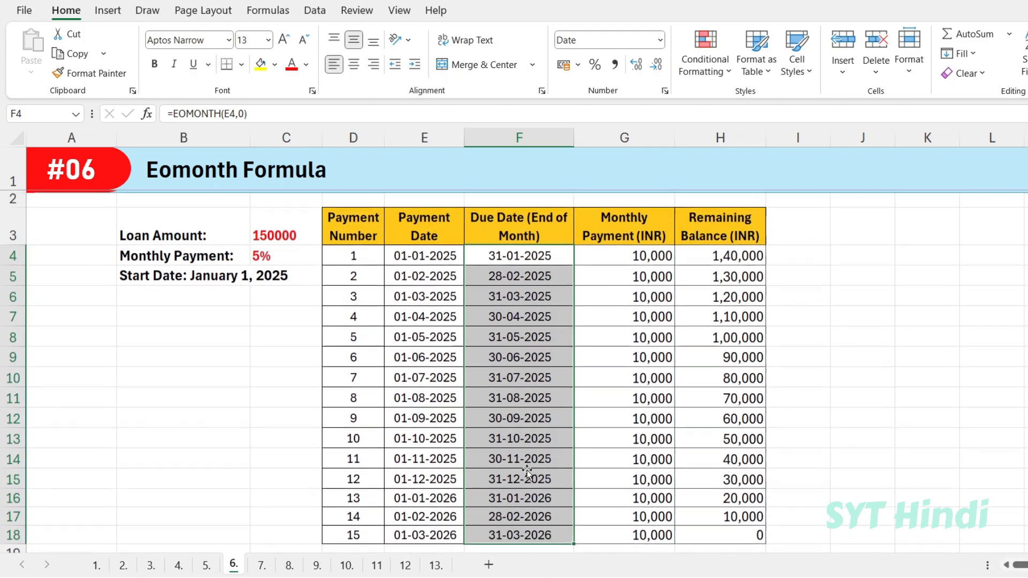
click(493, 276)
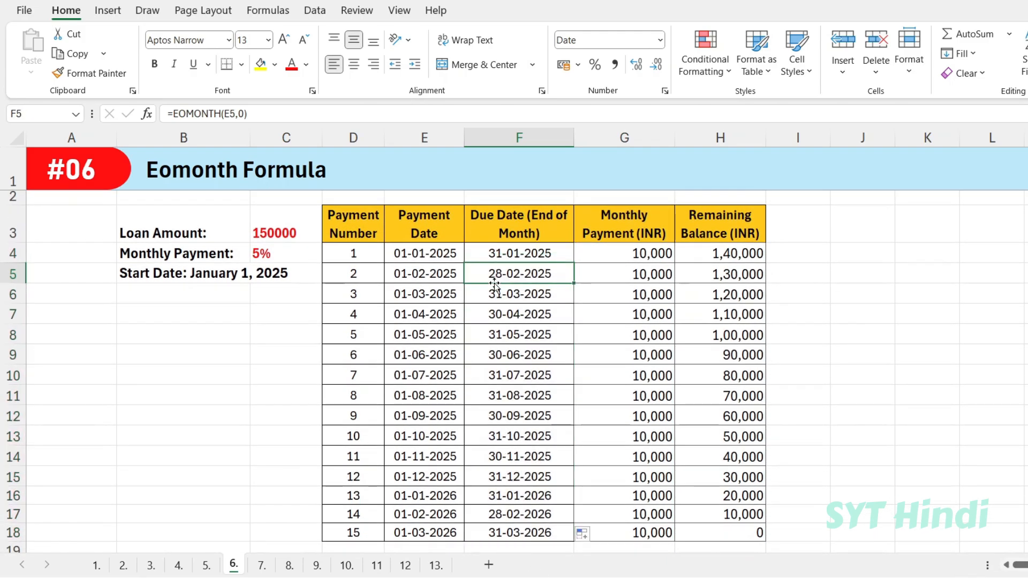
click(506, 360)
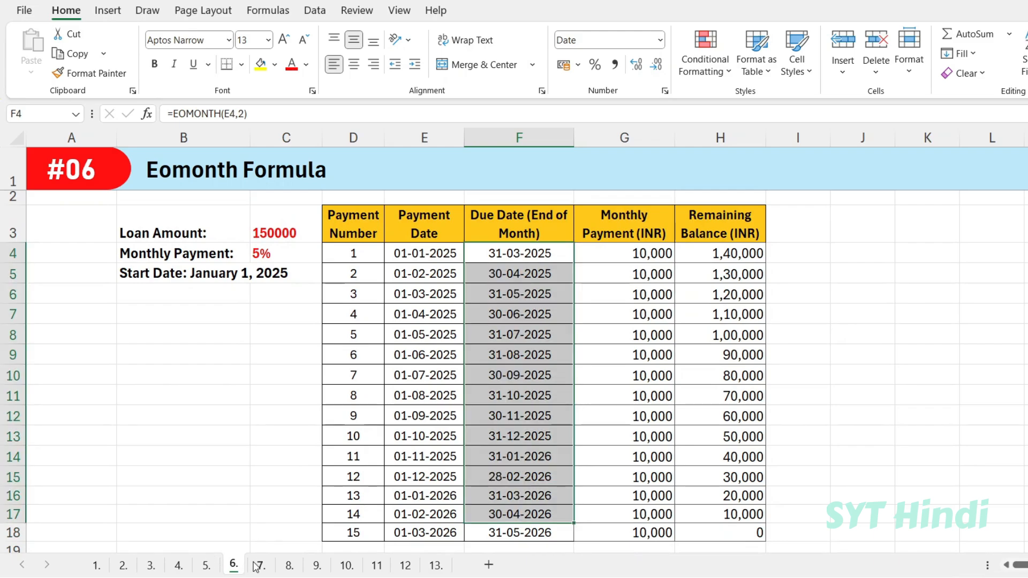
- On sheet 7, examine the Start Date, Months to Add and empty Renewal Date columns of the subscription table
click(260, 565)
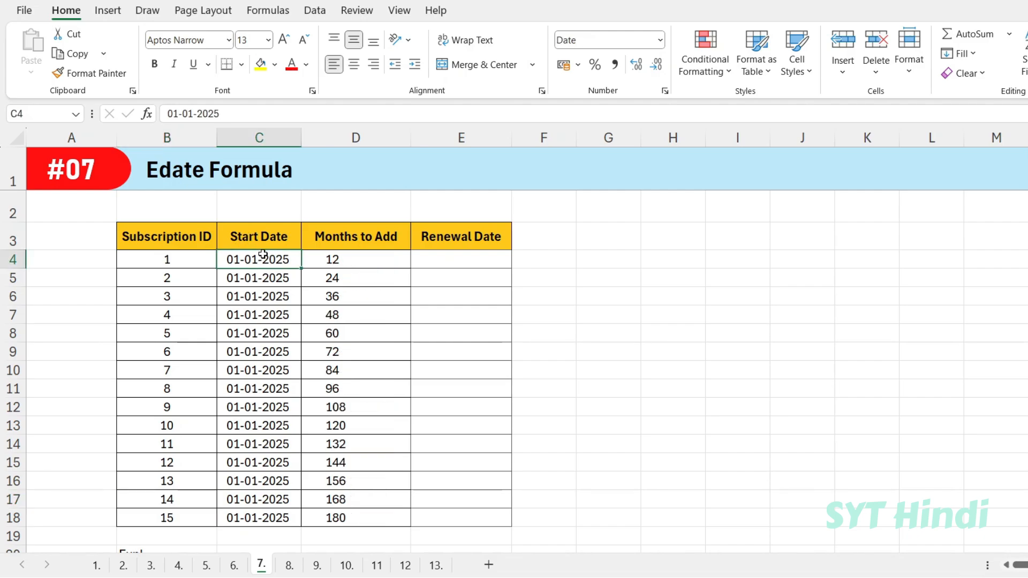
drag(262, 253, 260, 463)
click(356, 268)
drag(356, 270, 340, 494)
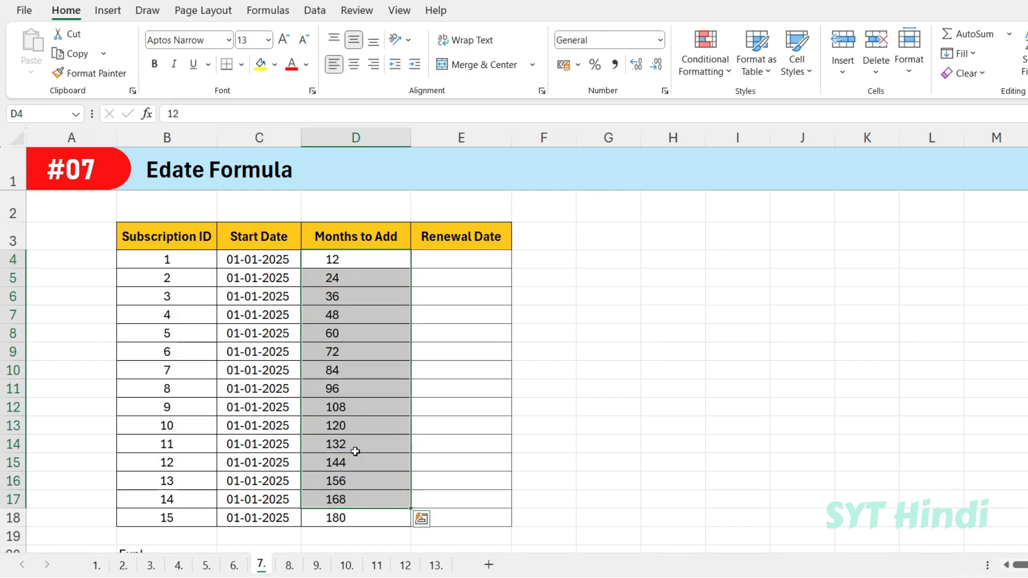
click(357, 407)
click(261, 258)
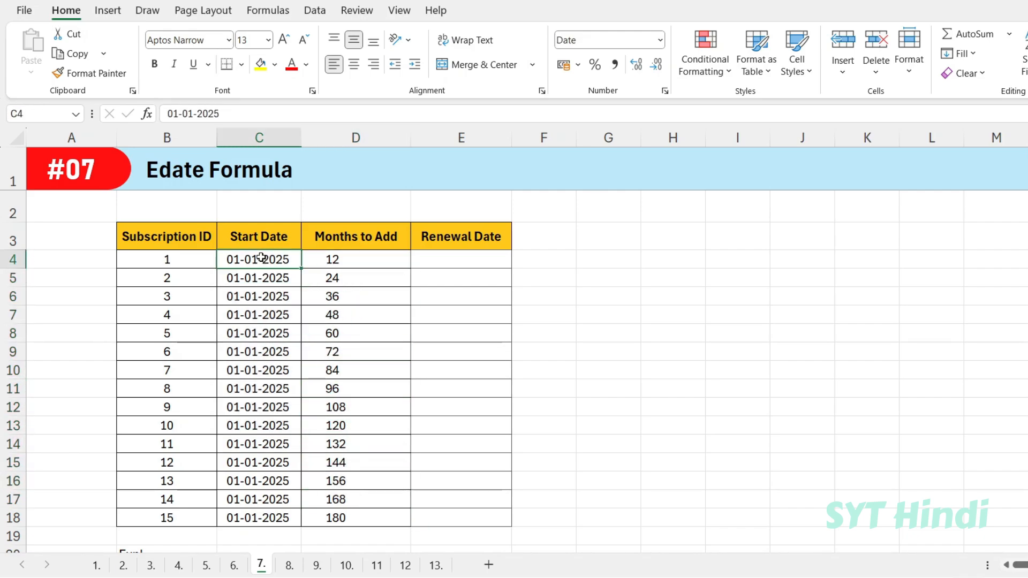
click(360, 259)
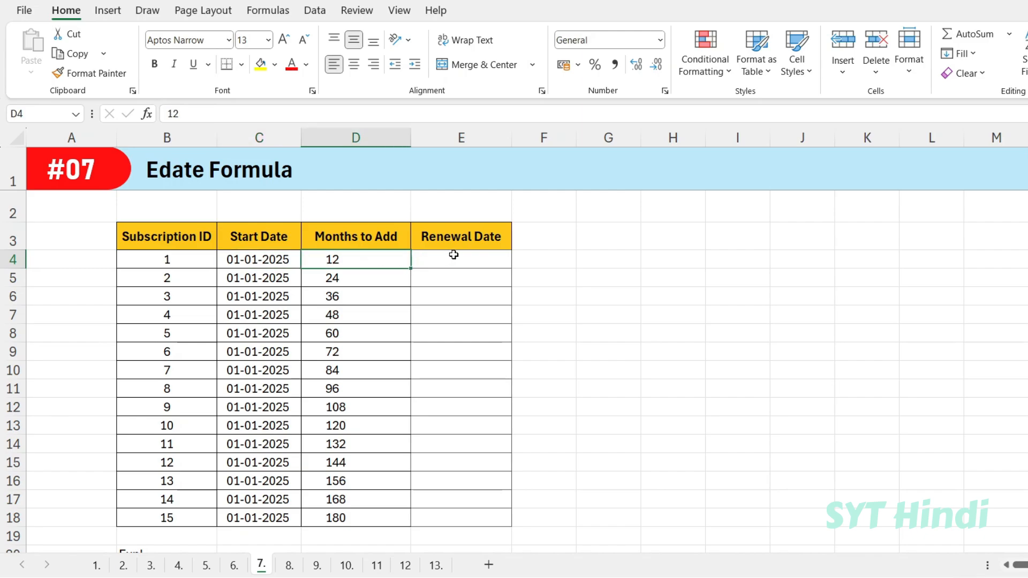
click(454, 255)
drag(270, 295, 268, 444)
click(373, 344)
drag(373, 345, 374, 444)
drag(461, 324, 464, 465)
- Enter =EDATE(C4,D4) in E4 to calculate the renewal date of the first subscription
click(473, 259)
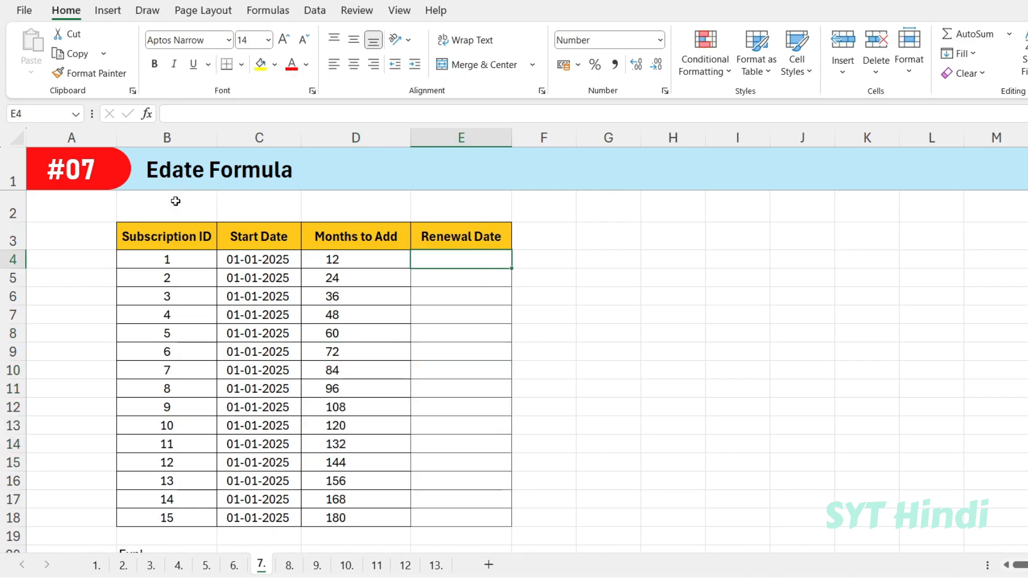
text(=edat)
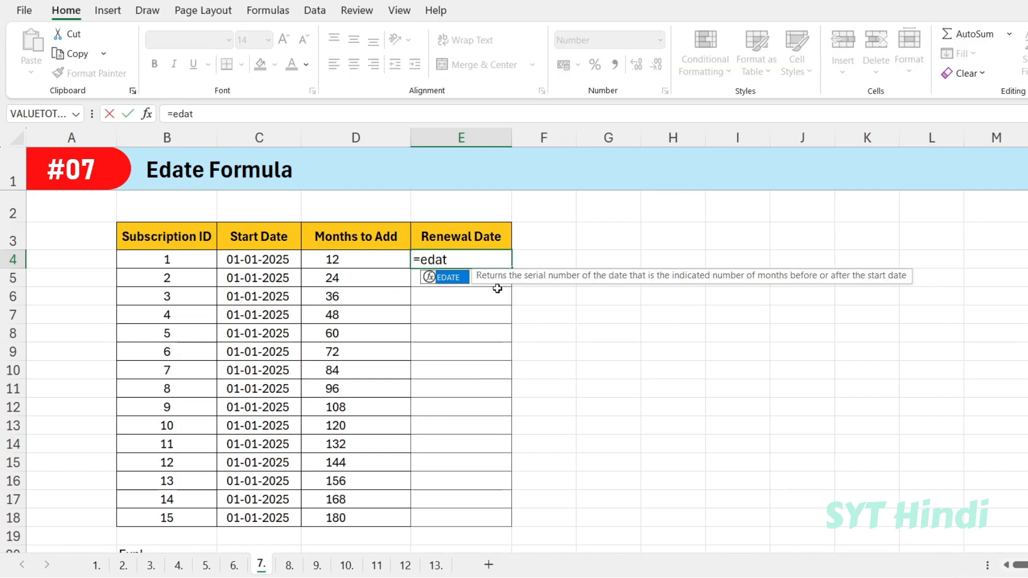
text(e)
key(Tab)
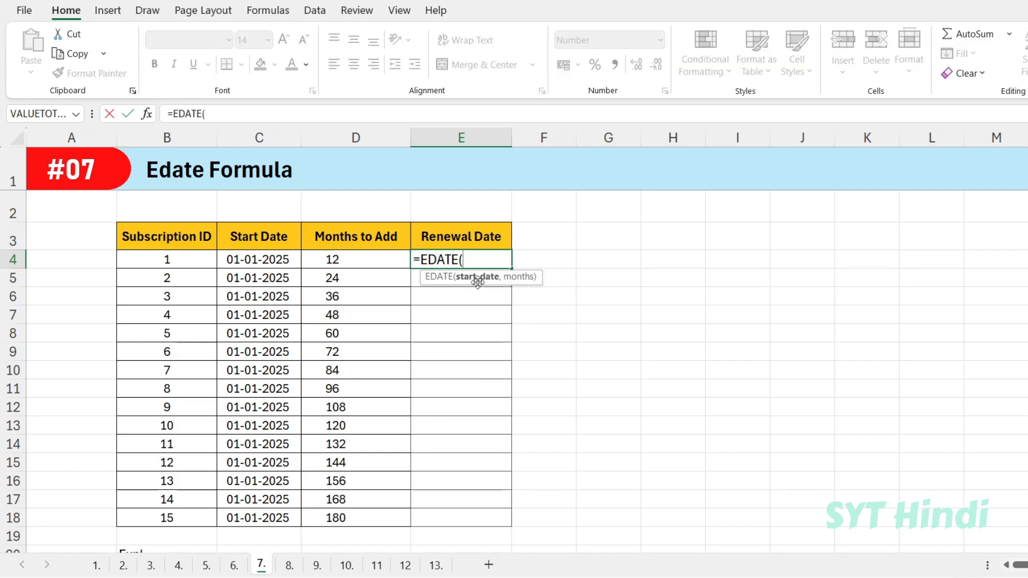
click(250, 259)
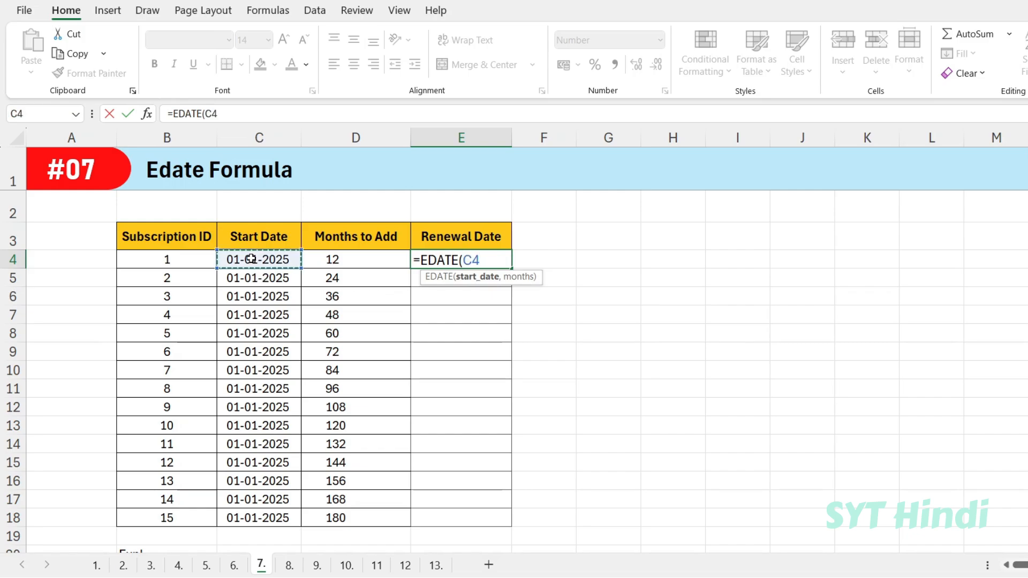
text(,)
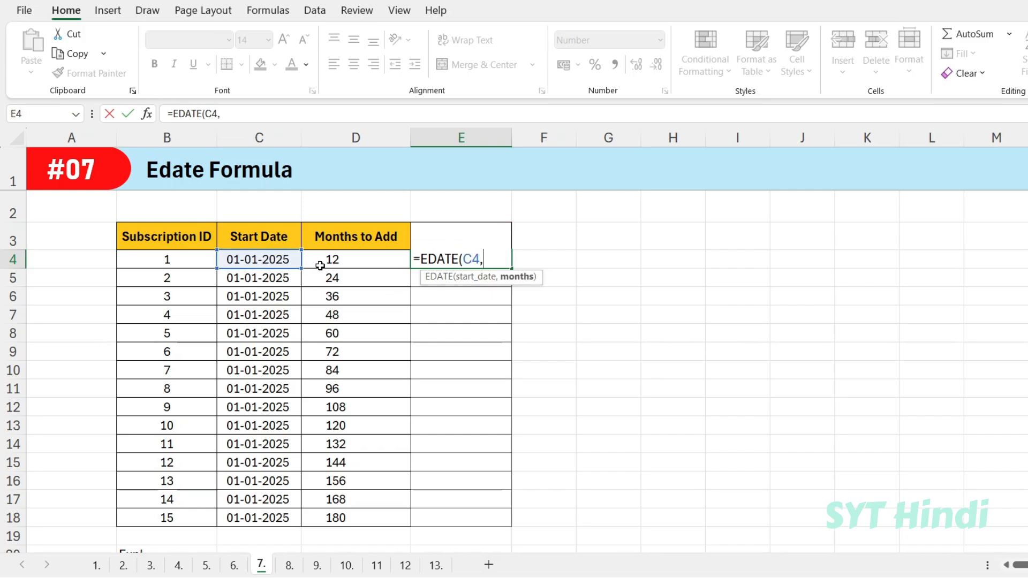
click(337, 259)
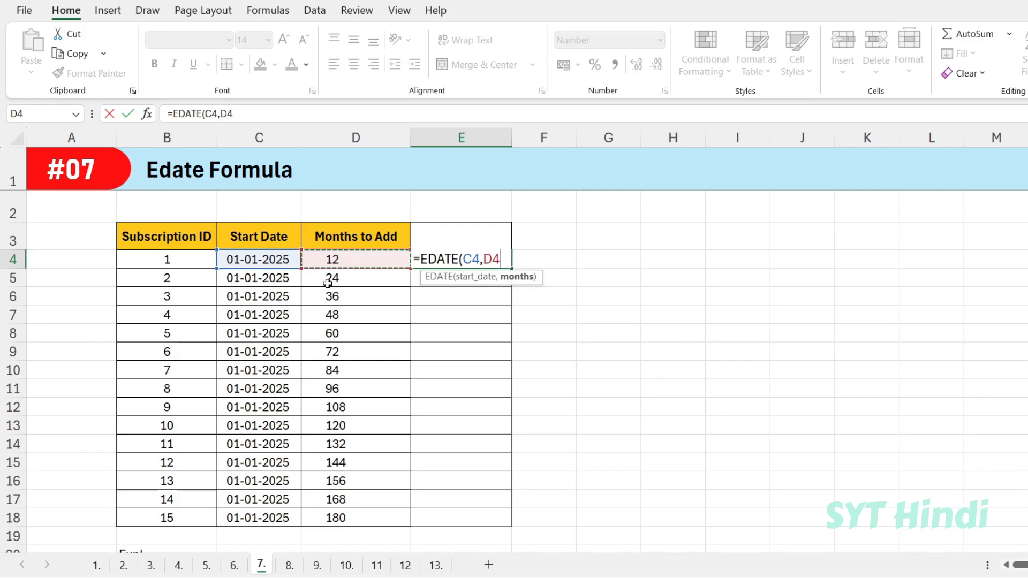
text())
key(Return)
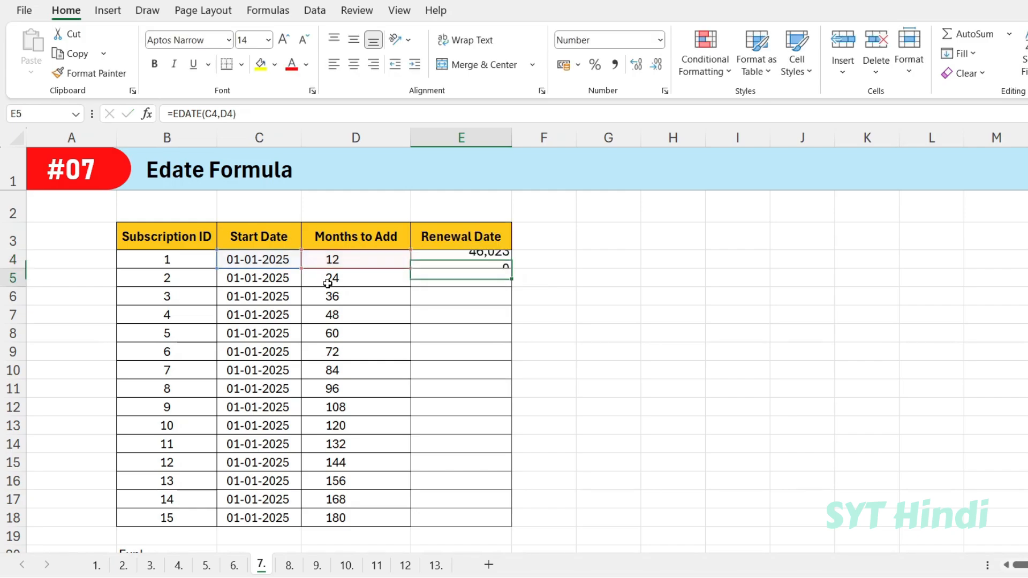
- Check the start date and months used by the first renewal, then format its Renewal Date cell E4 as Short Date
click(305, 264)
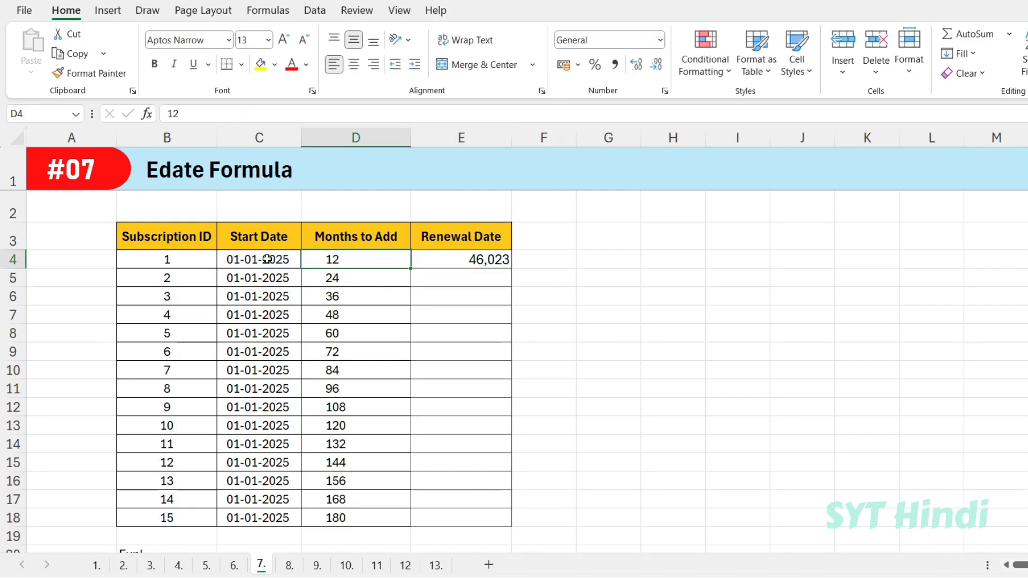
click(275, 259)
click(345, 258)
click(490, 259)
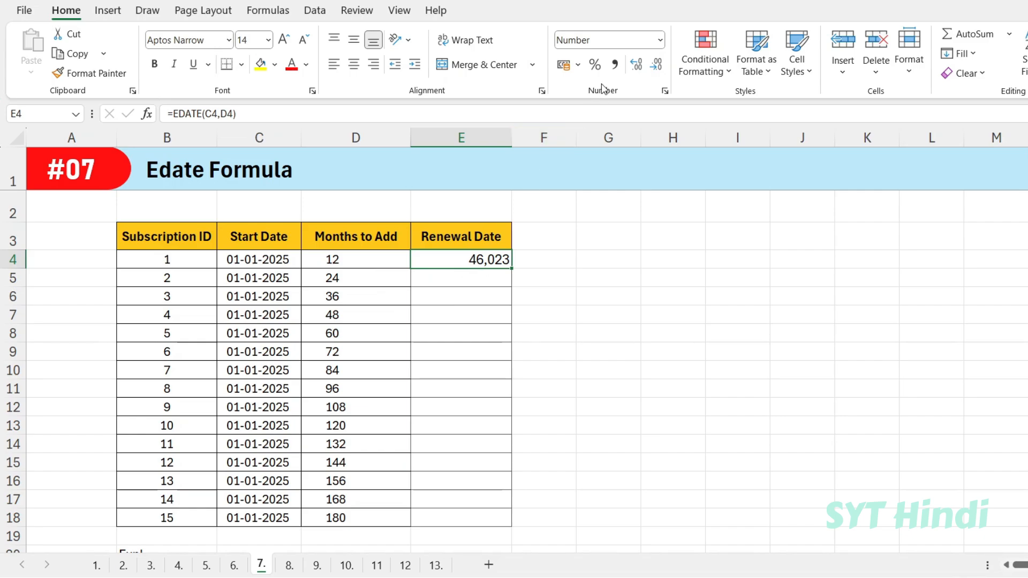
click(659, 40)
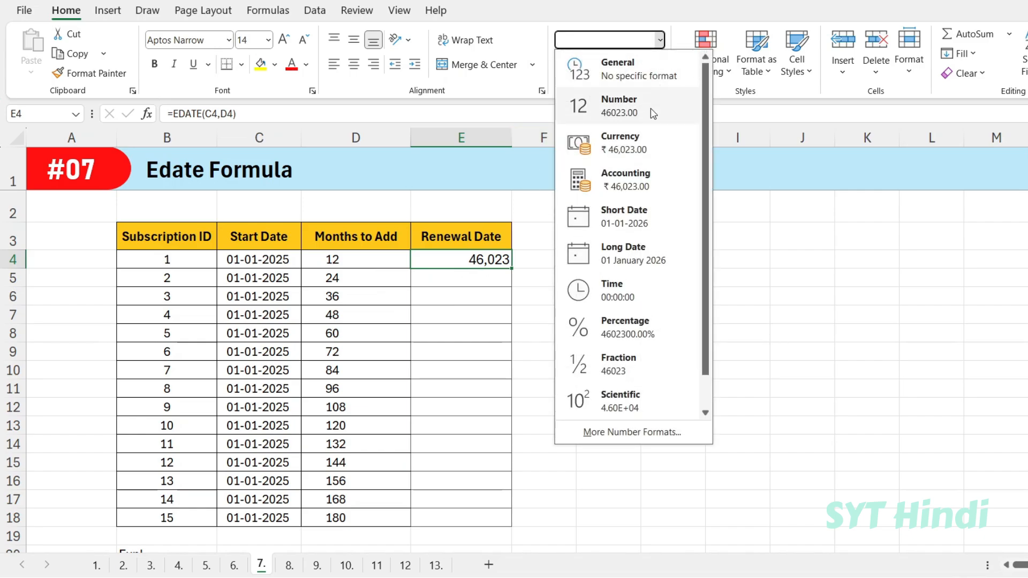
click(620, 224)
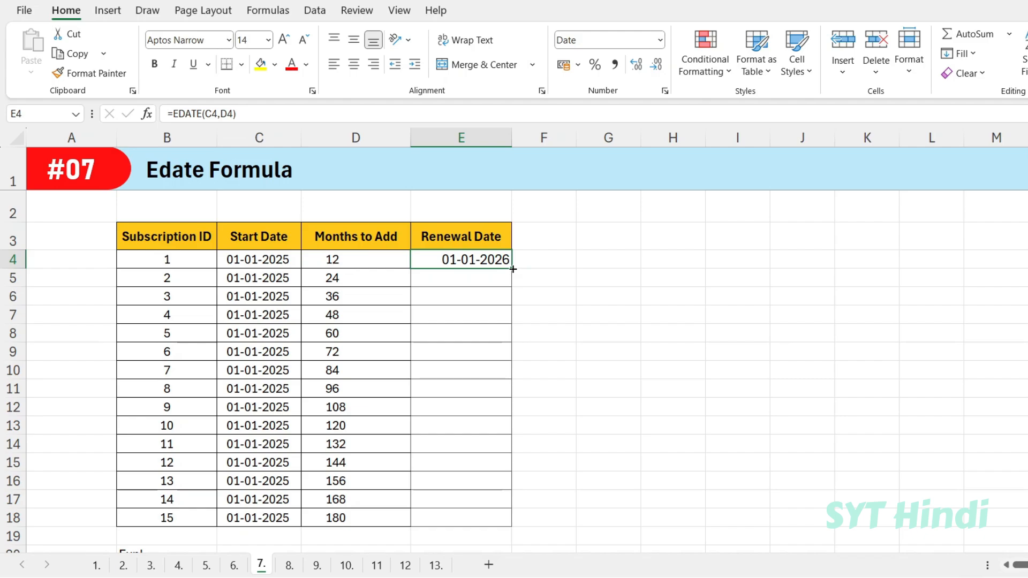
- Fill the EDATE formula from E4 down to E18 for all 15 subscriptions and check the renewal dates
drag(513, 269, 503, 519)
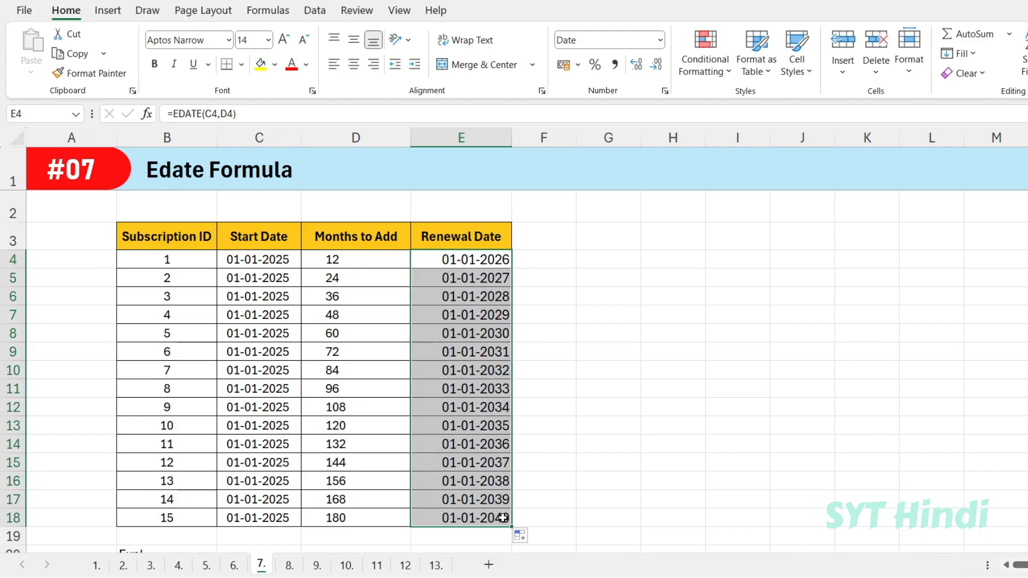
click(264, 330)
click(351, 329)
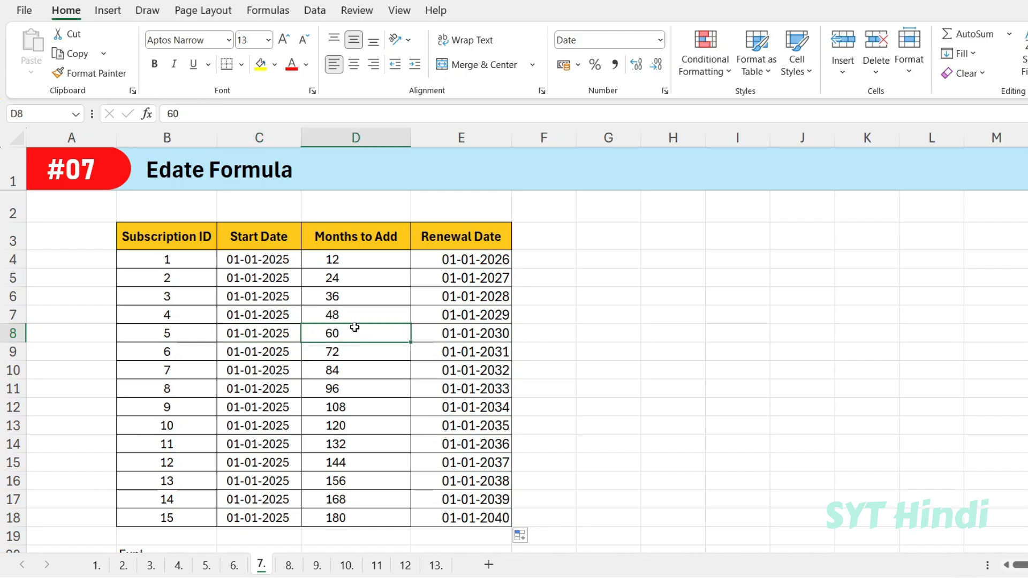
drag(463, 321, 478, 472)
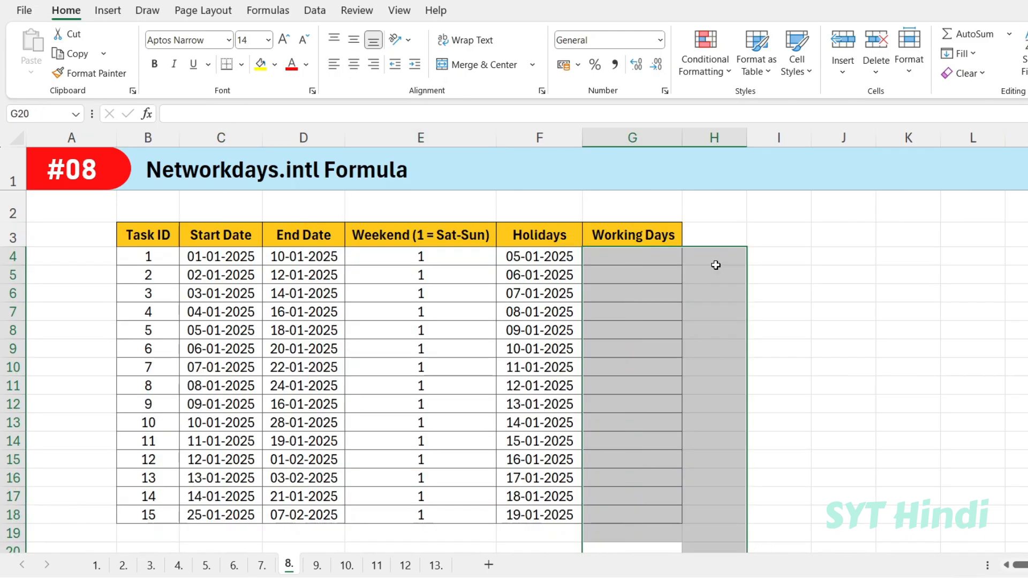
- On sheet 8, examine the first task's start and end dates and its empty Working Days cell
click(168, 214)
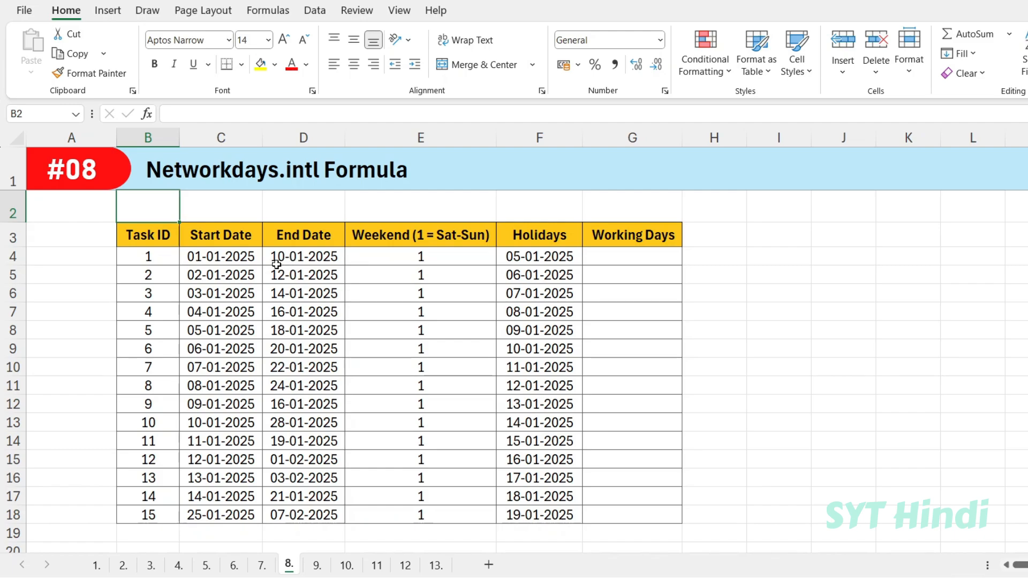
drag(243, 260, 292, 261)
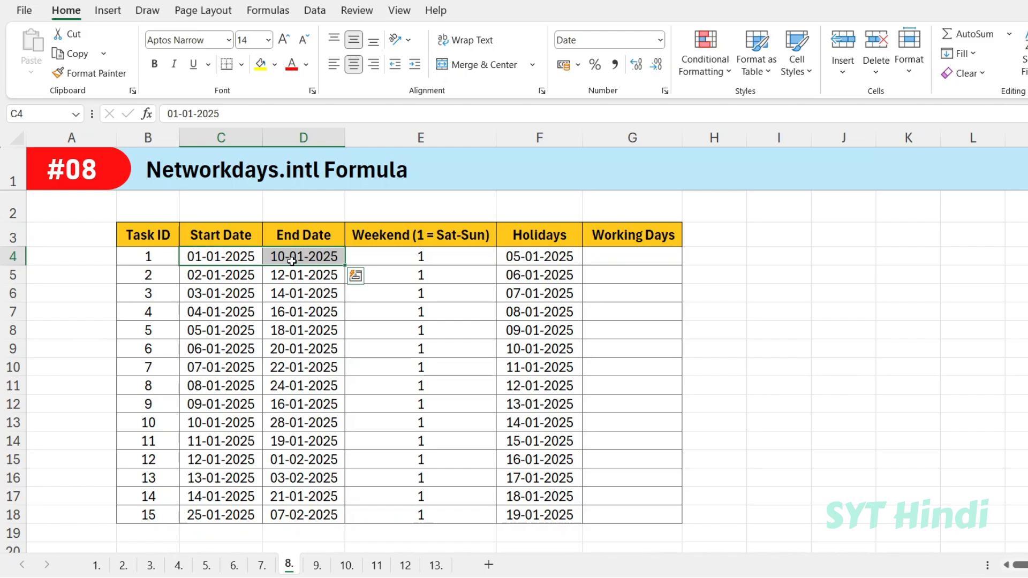
drag(214, 260, 303, 262)
click(626, 260)
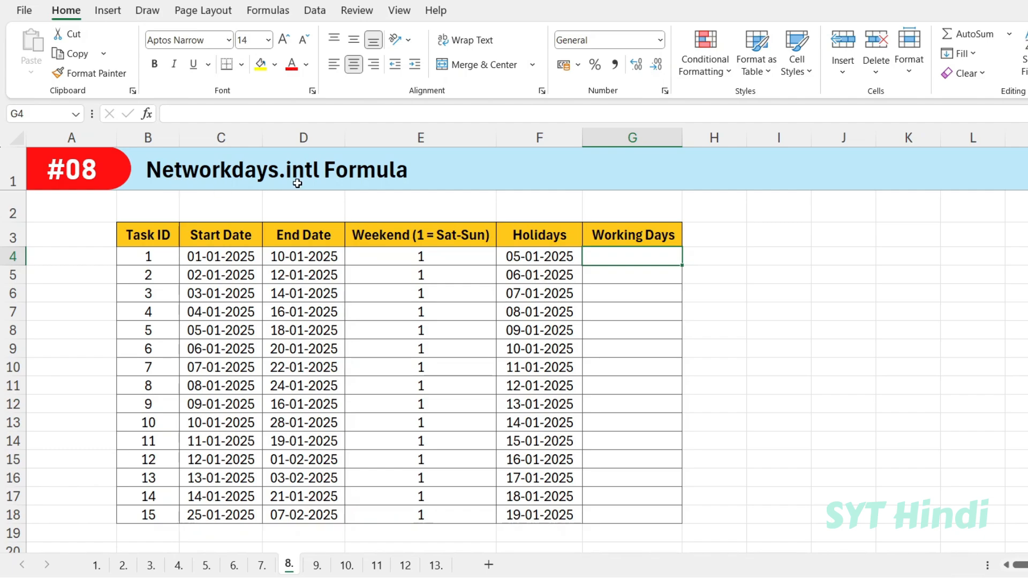
drag(192, 261, 272, 260)
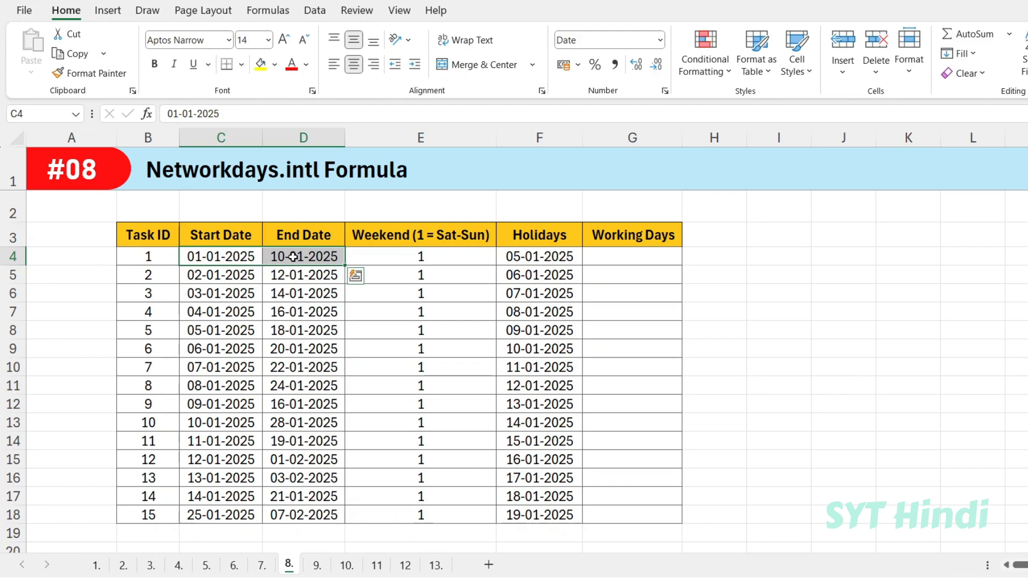
- Enter =NETWORKDAYS.INTL(C4,D4,11) in G4 to count the first task's working days with only Sunday as weekend
click(645, 251)
text(=netwe)
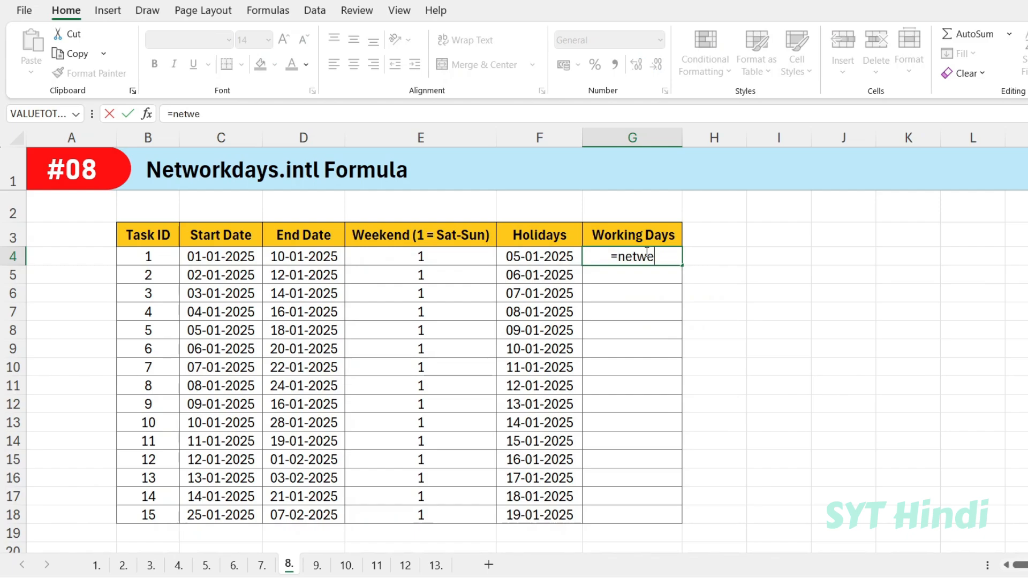
key(BackSpace)
key(Down)
key(Tab)
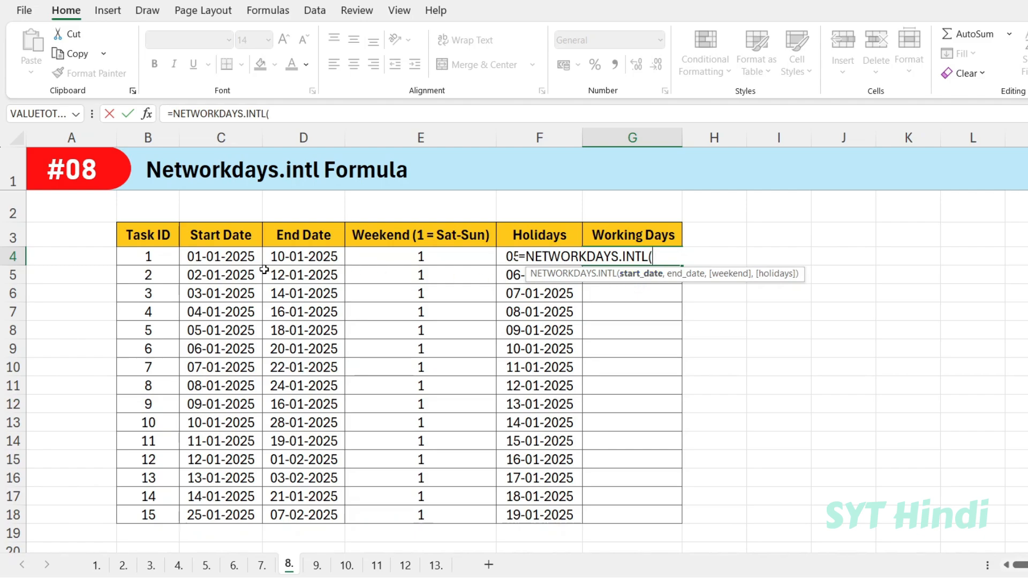
click(214, 257)
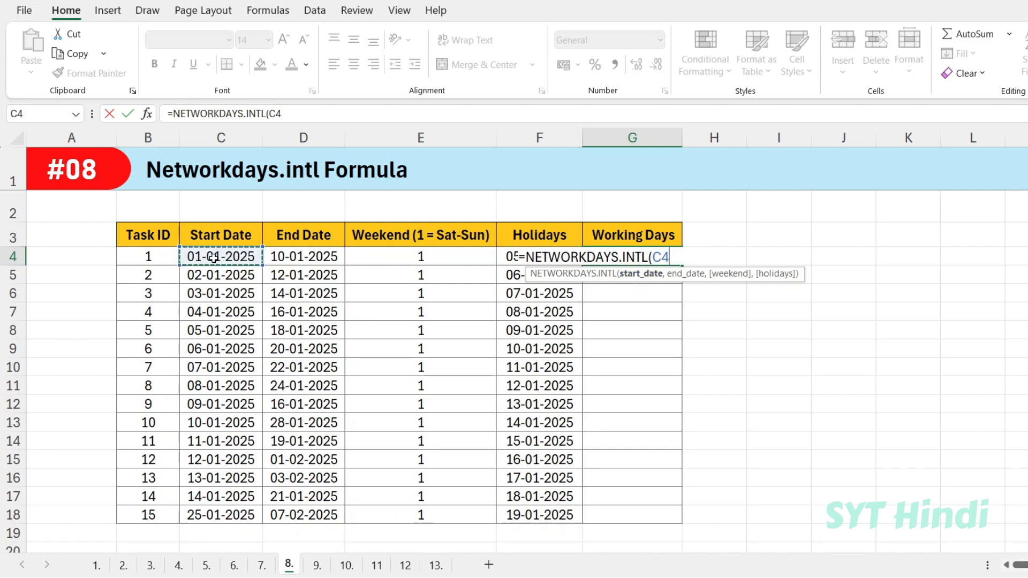
text(,)
click(296, 259)
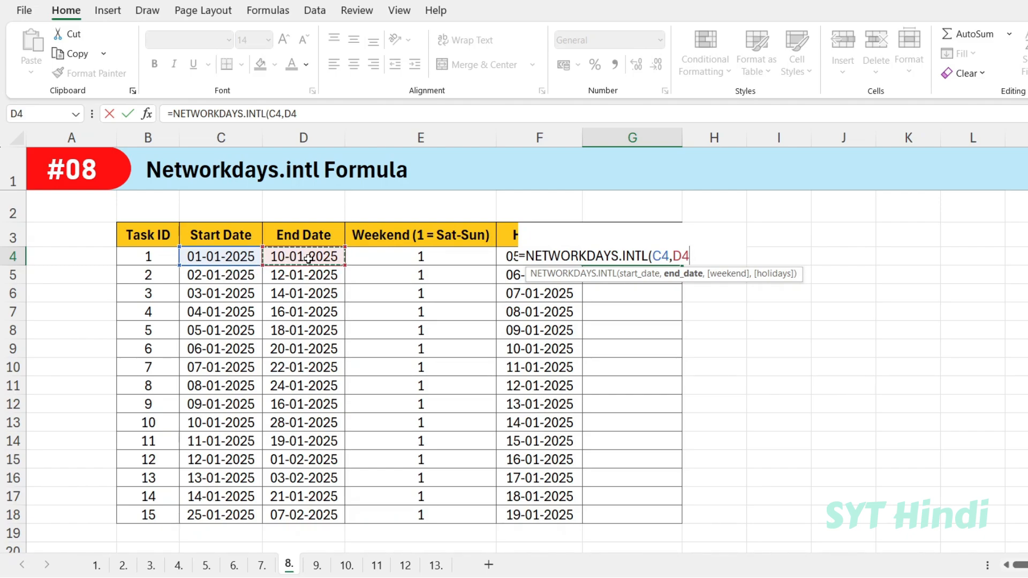
text(,)
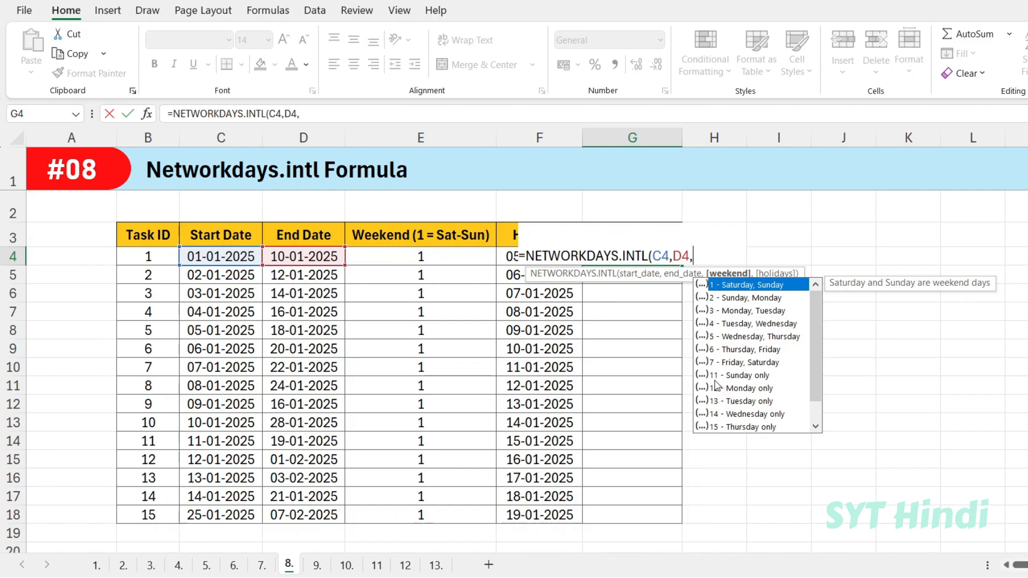
text(11)
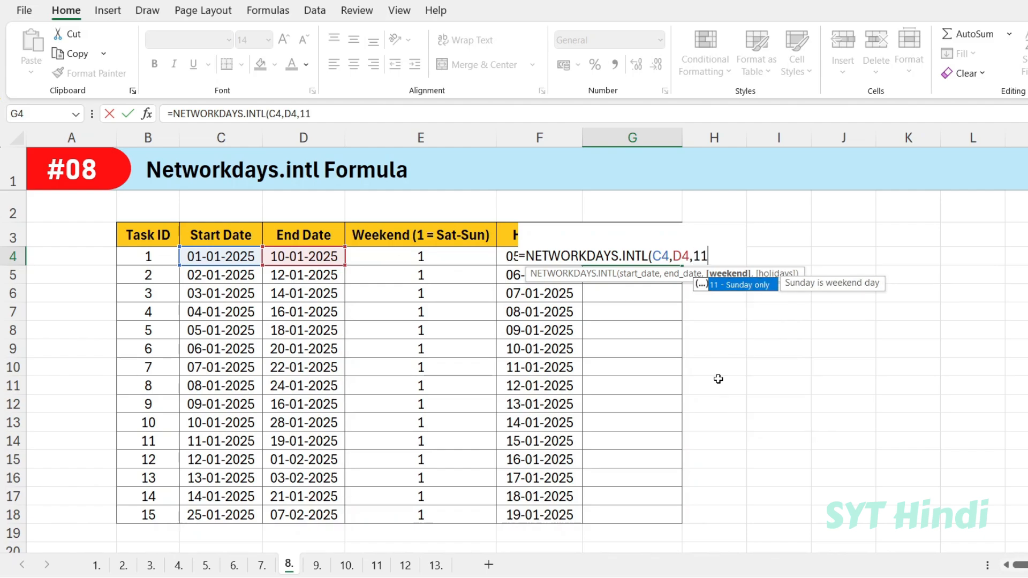
text())
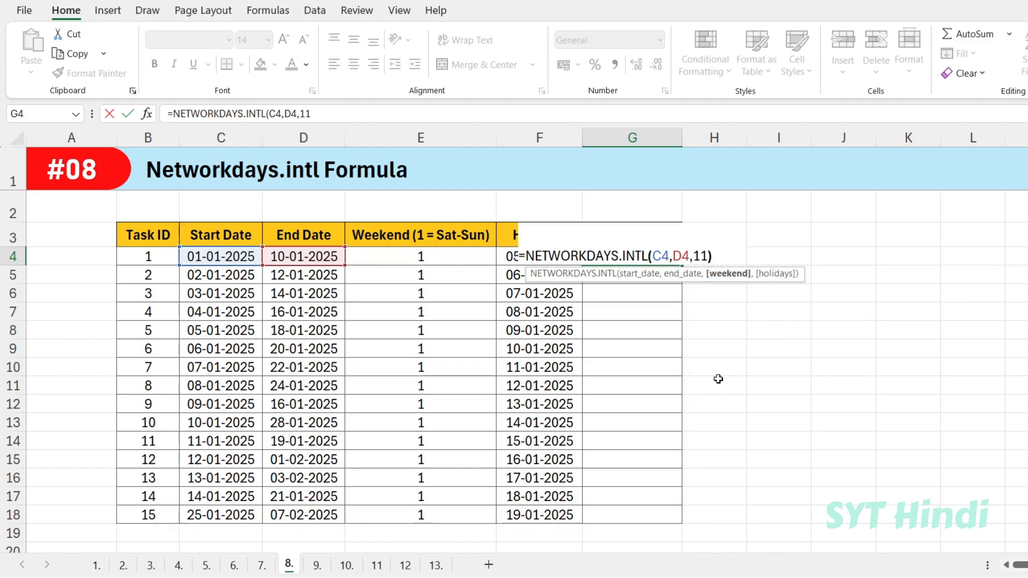
key(Return)
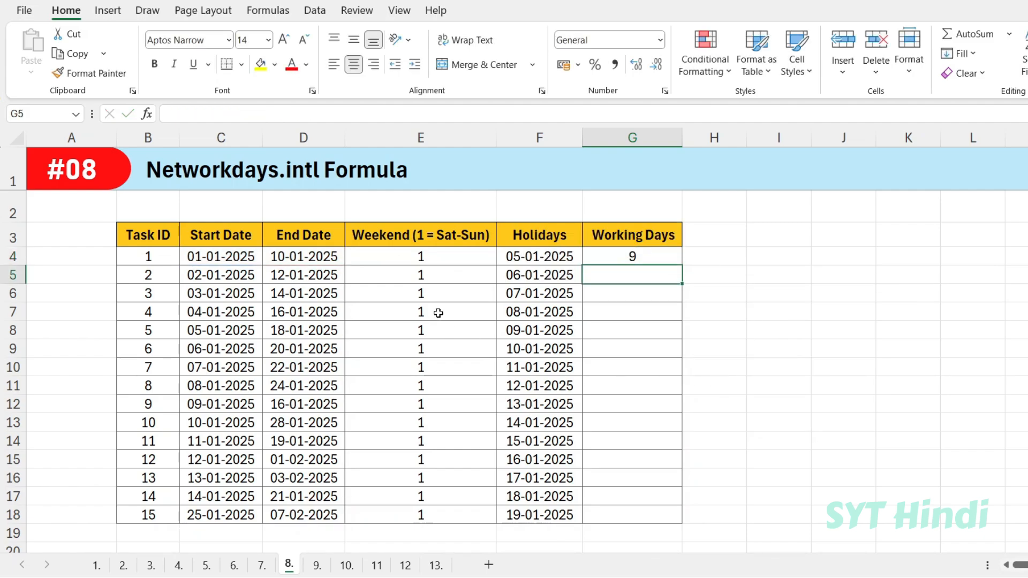
- Check the first task's result against its dates and fill the NETWORKDAYS.INTL formula from G4 down to G18
drag(207, 257, 292, 256)
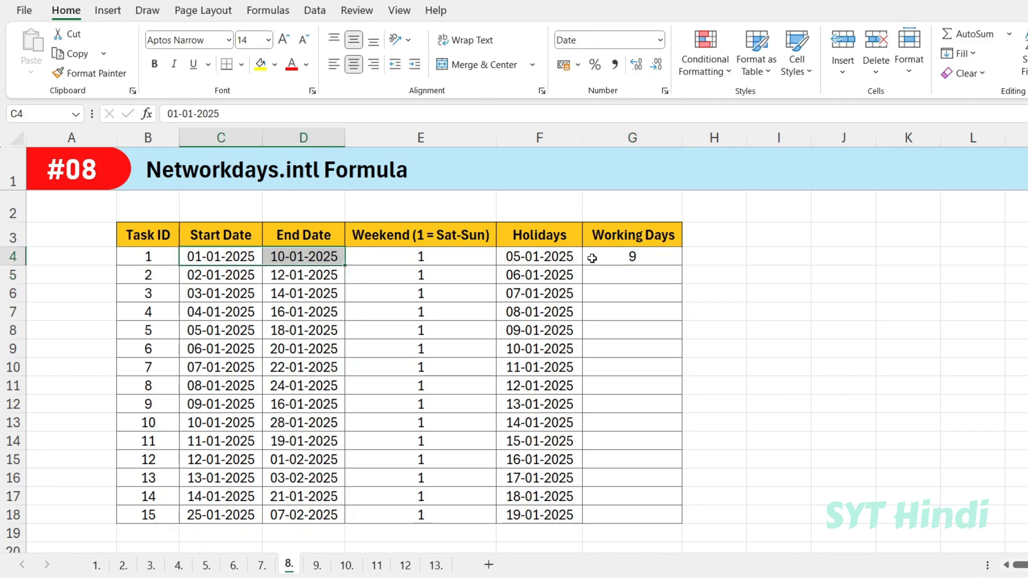
click(632, 256)
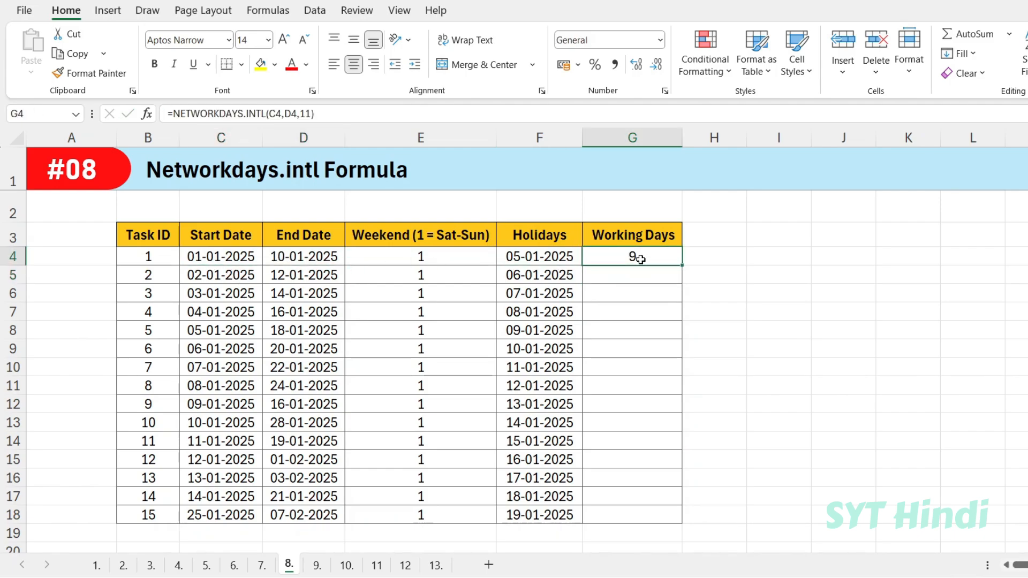
drag(192, 259, 289, 262)
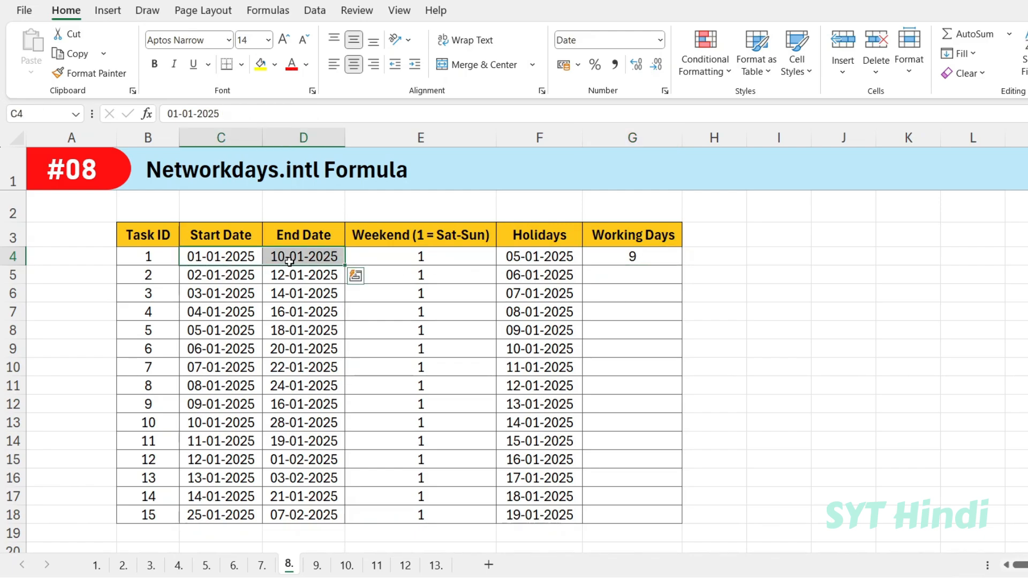
click(636, 257)
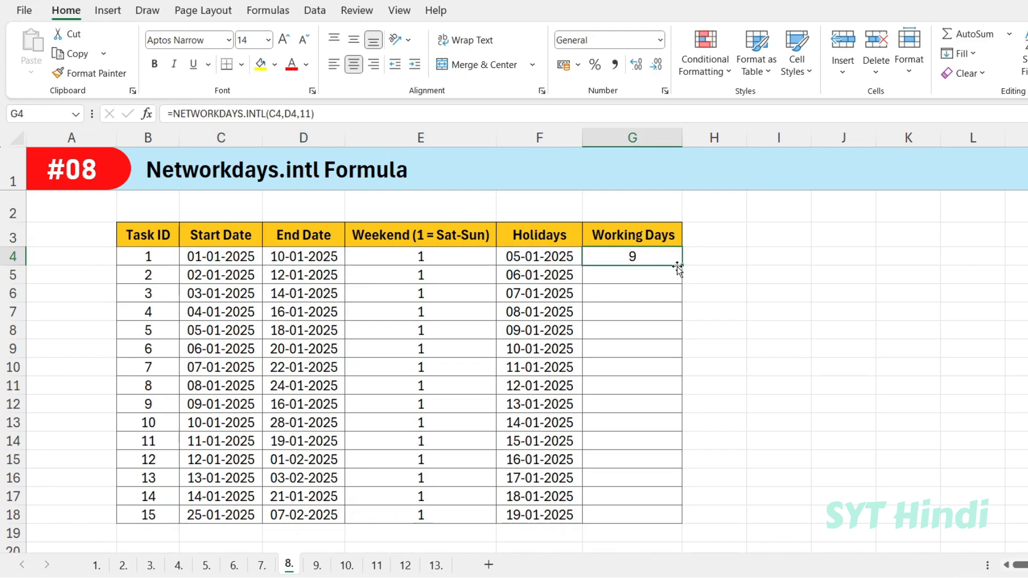
drag(684, 269, 679, 517)
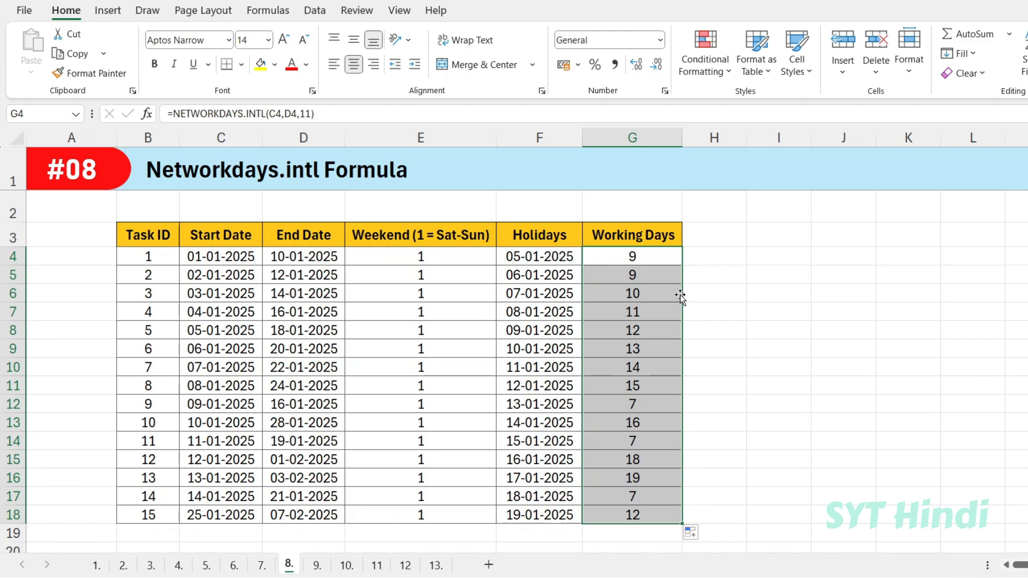
click(656, 292)
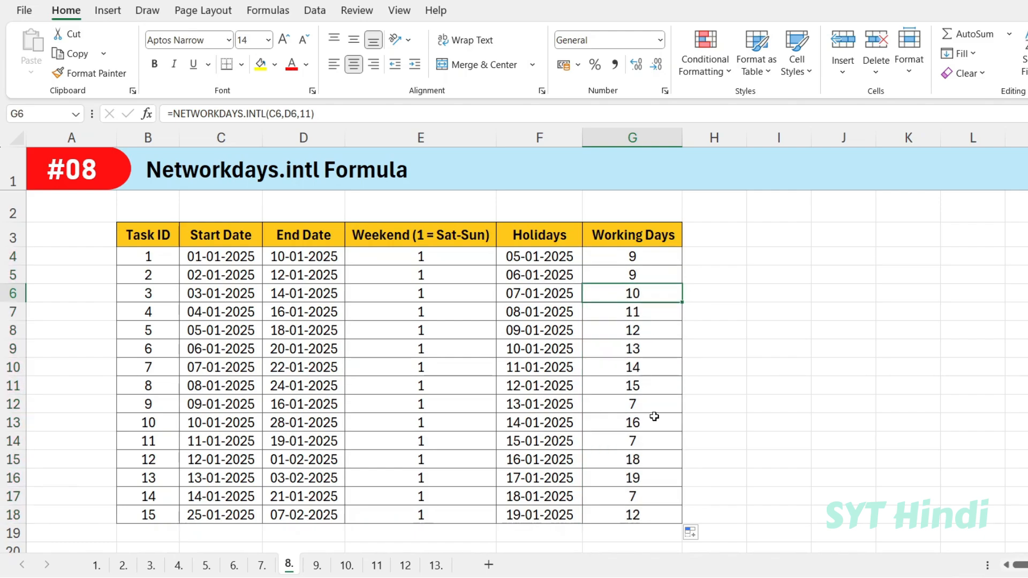
- On sheet 9, clear the existing Working Days values in F4:F18 of the Networkdays table
click(318, 567)
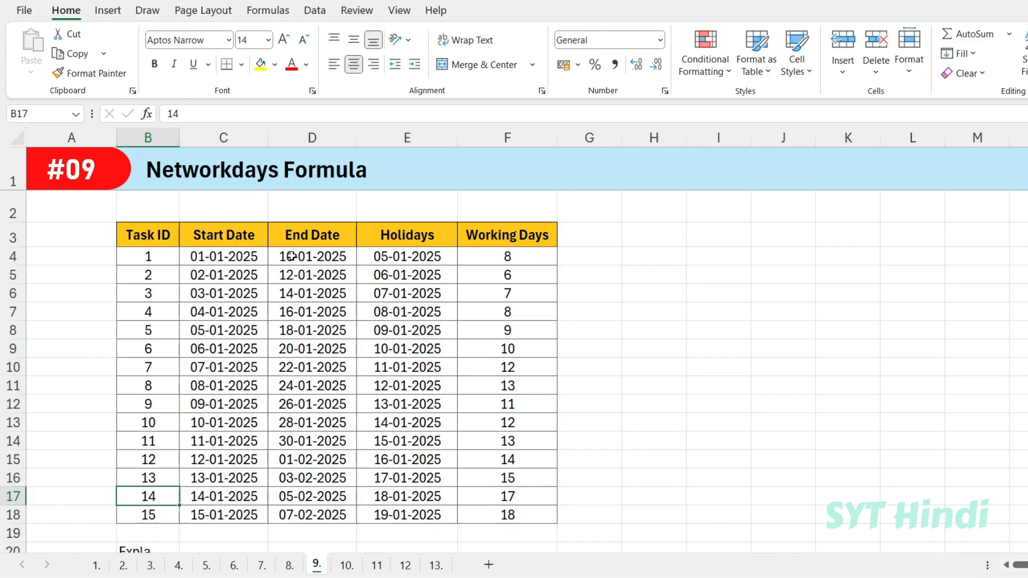
drag(249, 259, 300, 262)
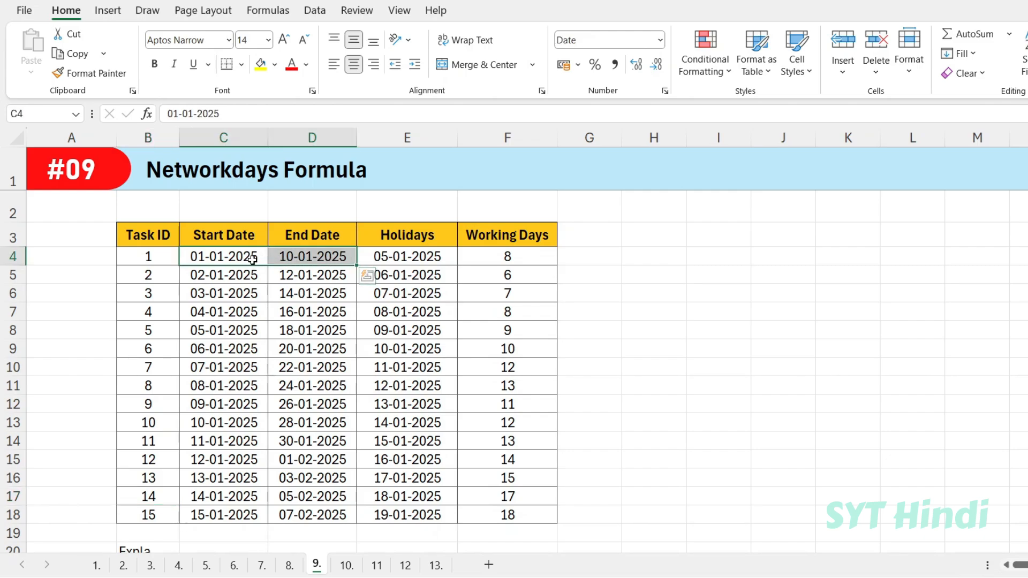
drag(527, 258, 508, 508)
key(Delete)
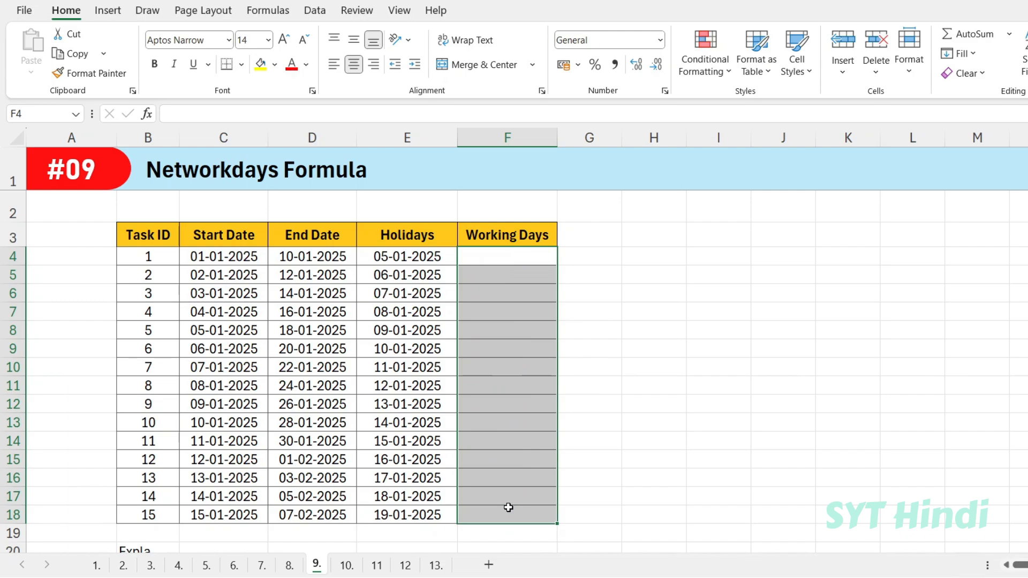
- Enter =NETWORKDAYS(C4,D4,E4) in F4 to count the first task's working days excluding its holiday
drag(219, 256, 305, 256)
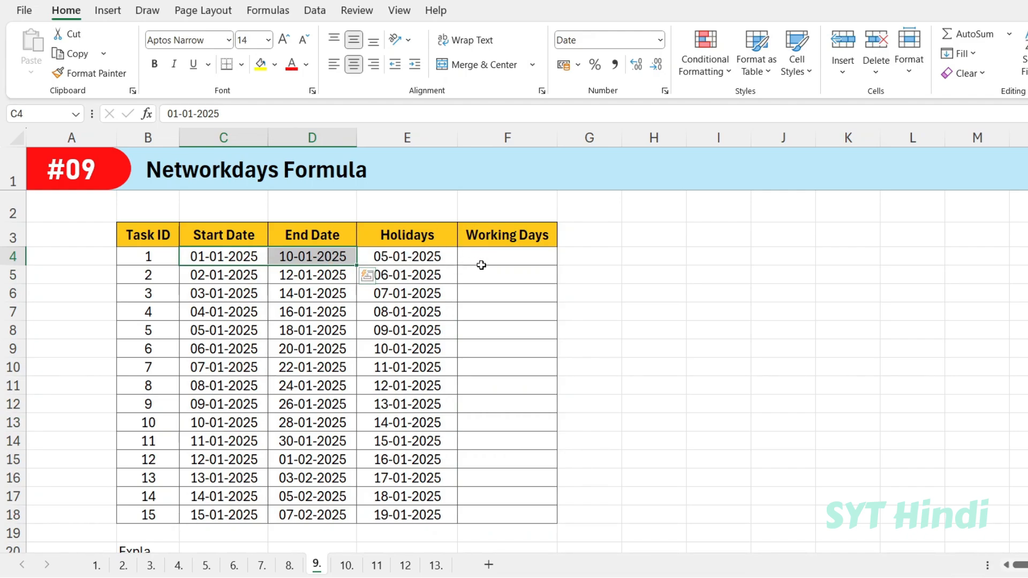
click(509, 267)
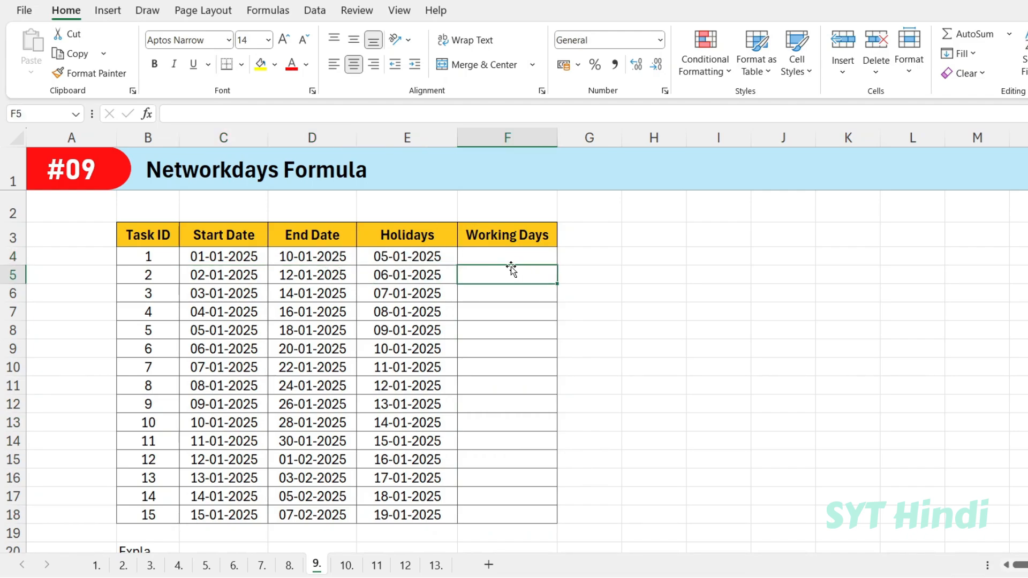
click(238, 253)
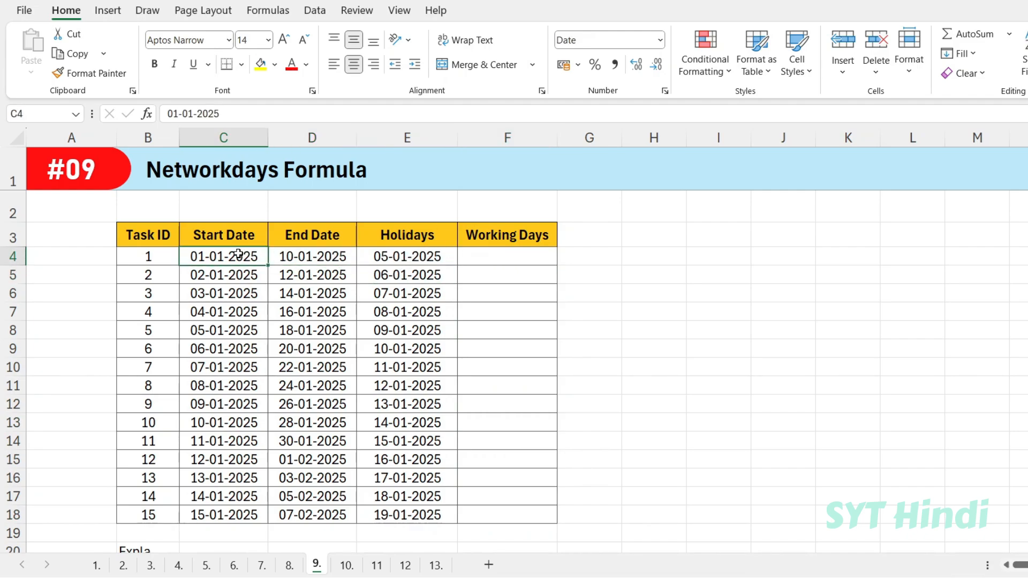
click(512, 260)
text(=netw)
key(Tab)
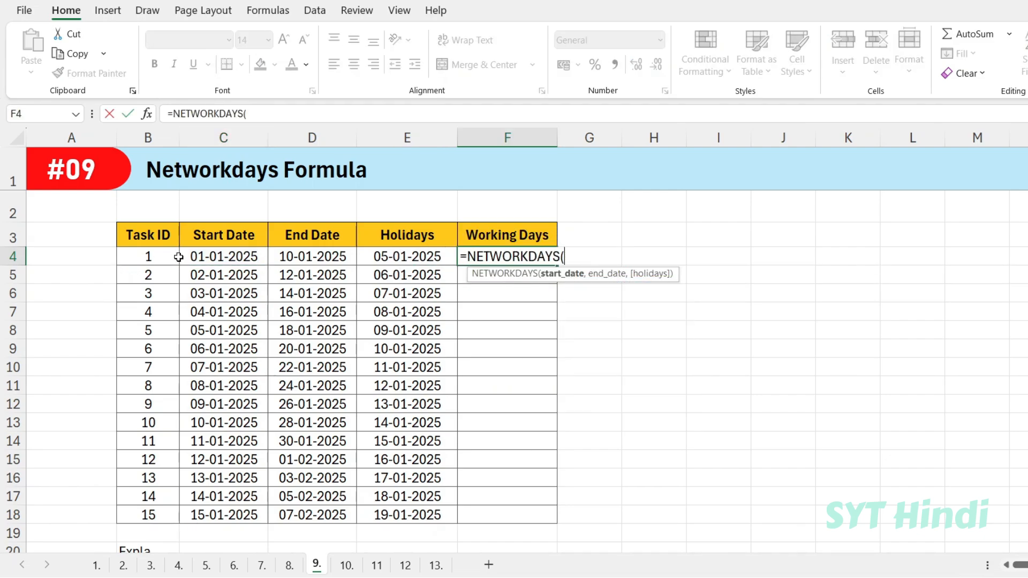
click(199, 257)
text(,)
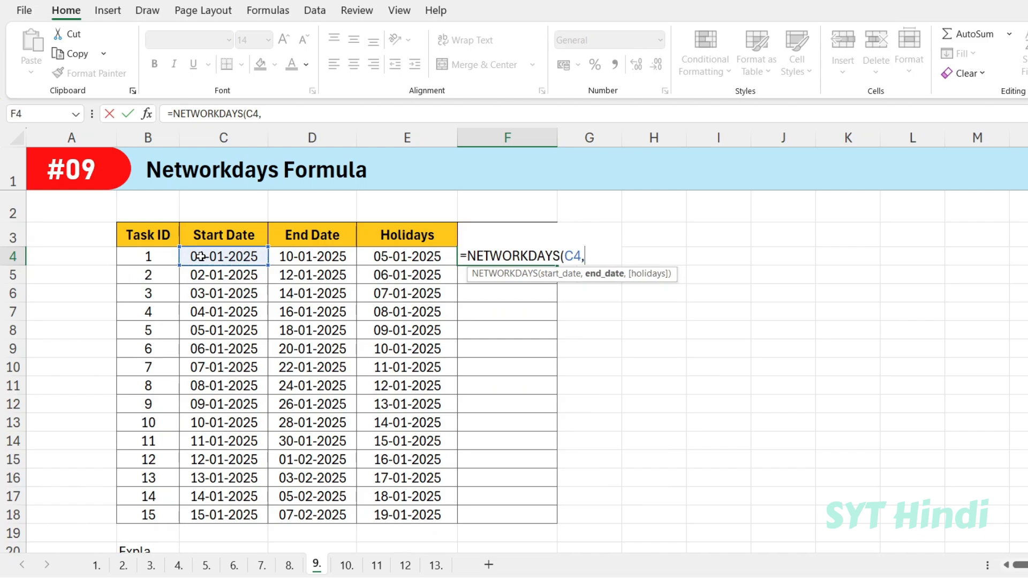
click(310, 259)
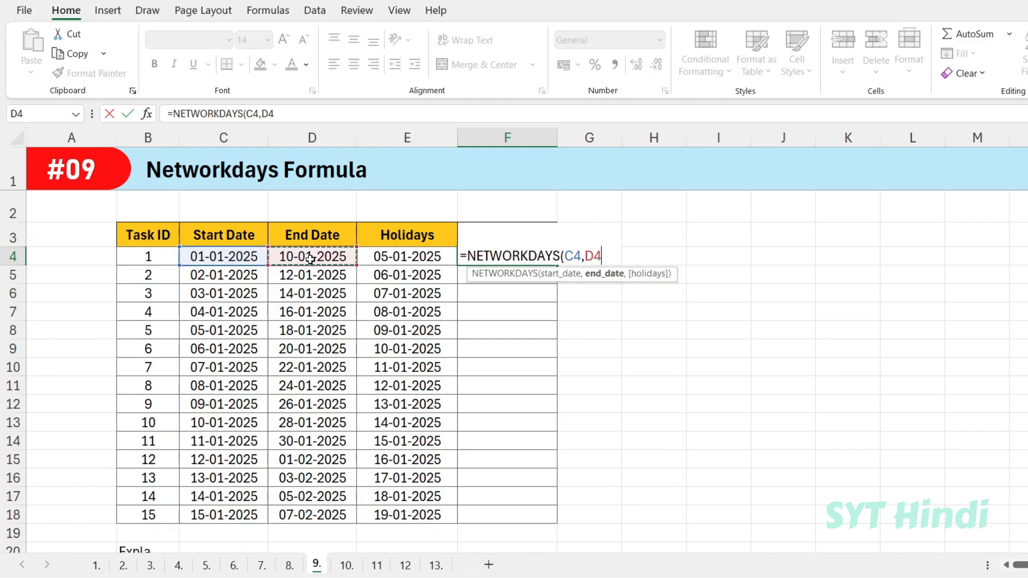
text(,)
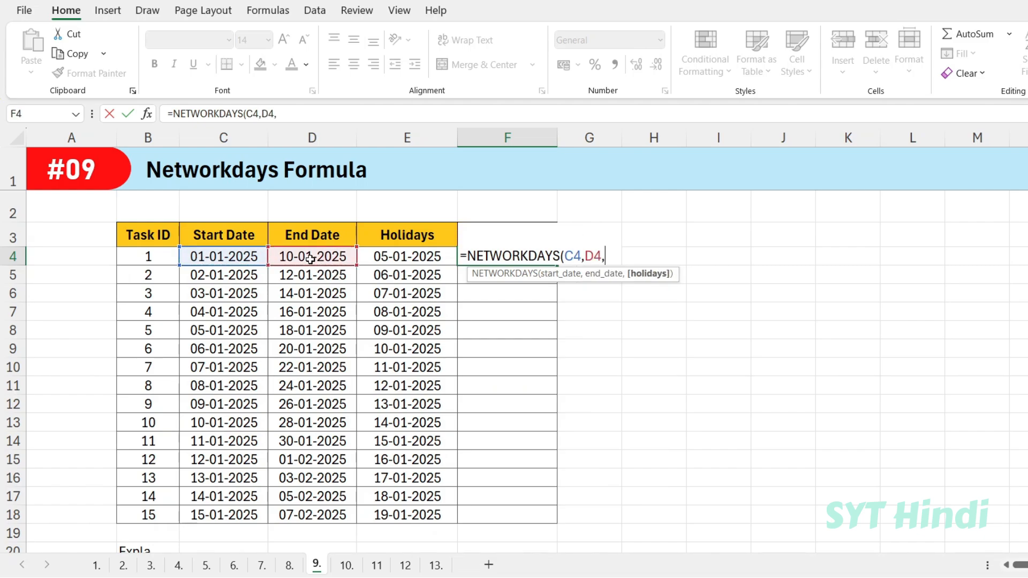
click(402, 260)
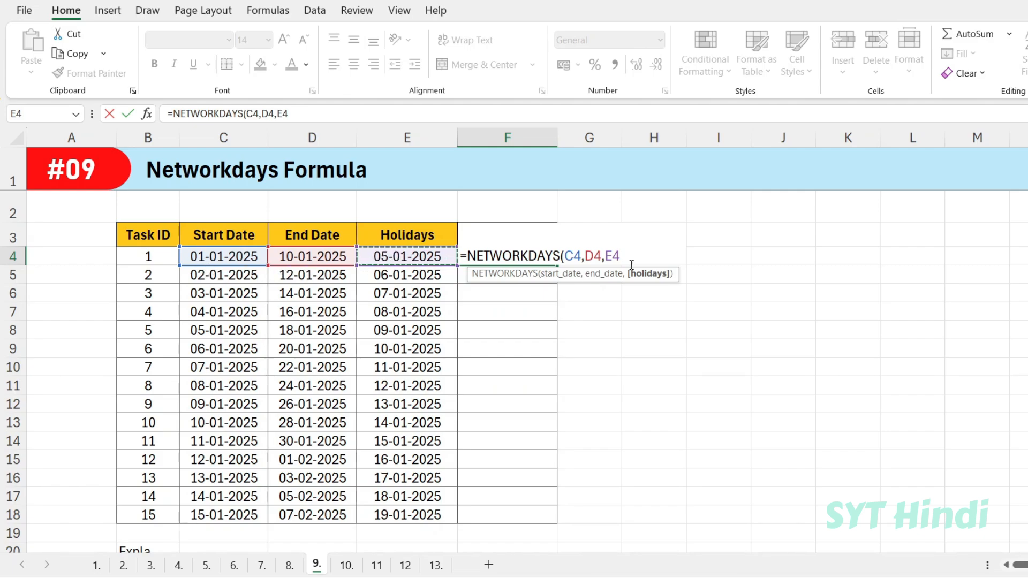
key(Return)
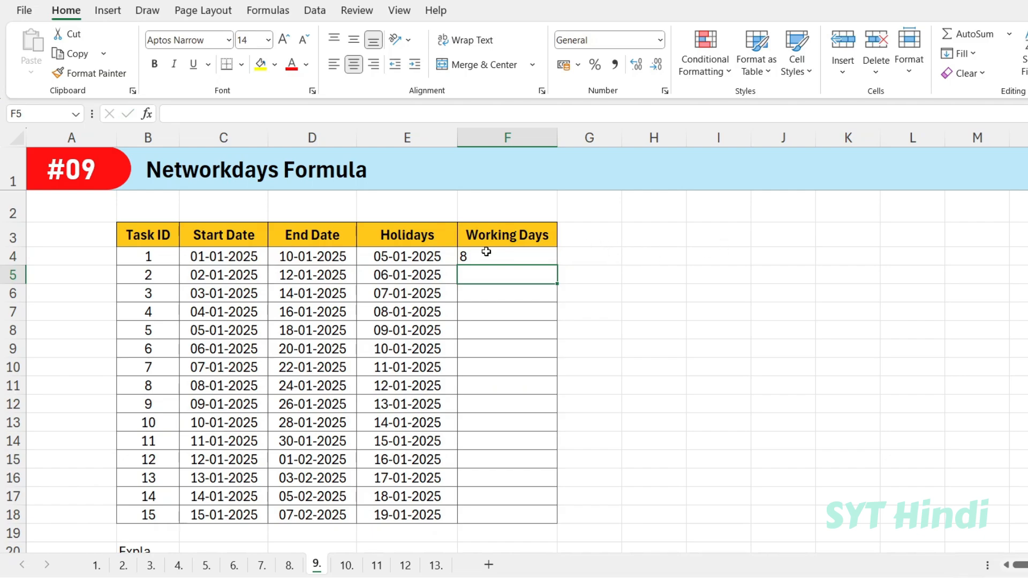
- Fill the NETWORKDAYS formula from F4 down to F18 and check the copied formula in F6
drag(224, 260, 292, 260)
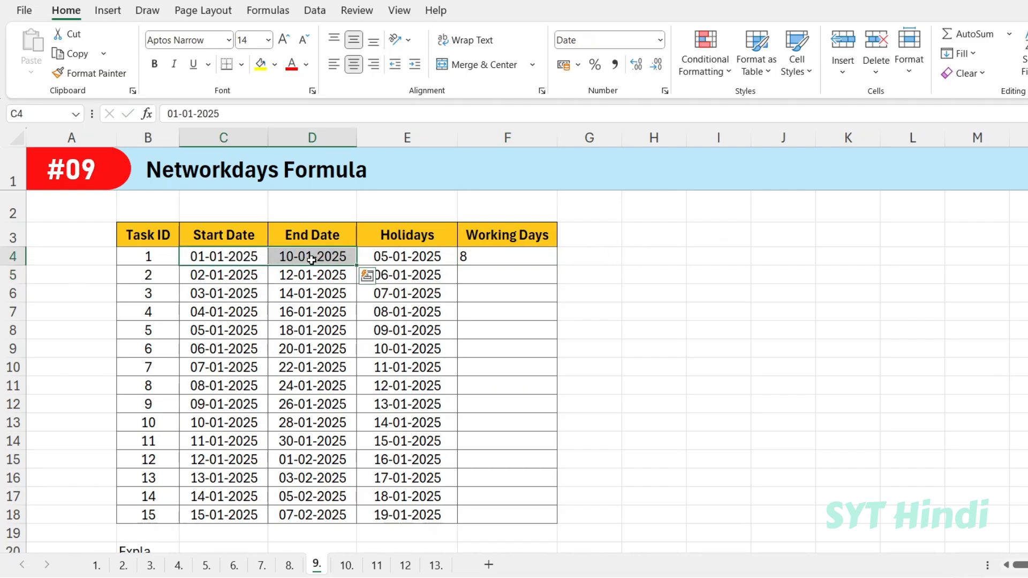
click(460, 259)
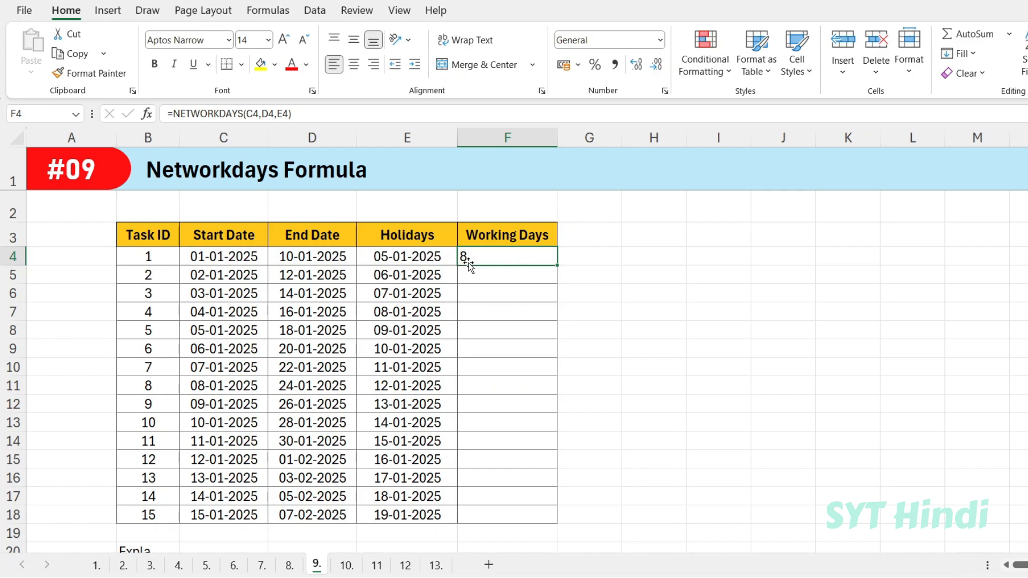
double_click(558, 266)
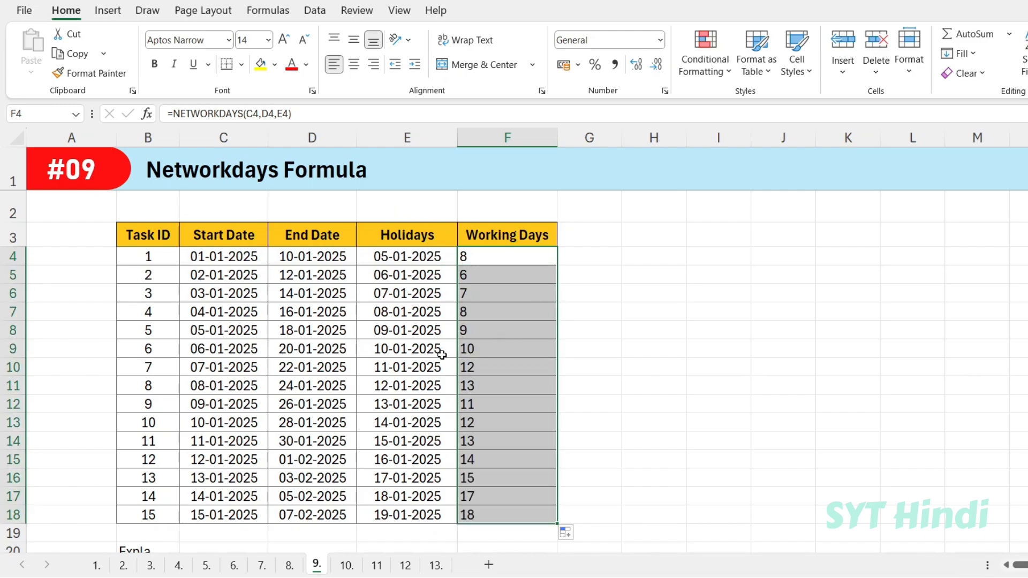
click(246, 290)
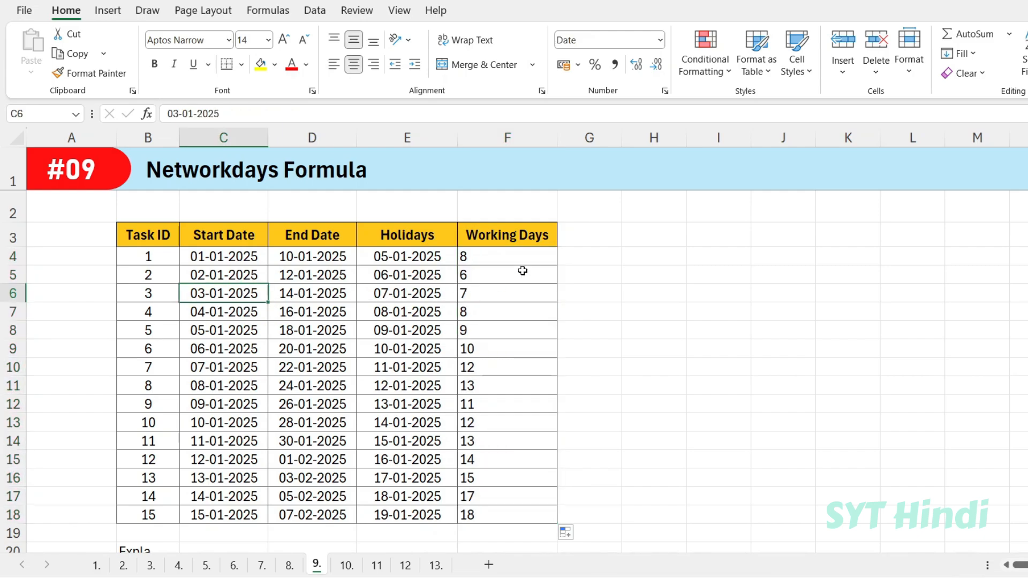
double_click(498, 292)
key(Return)
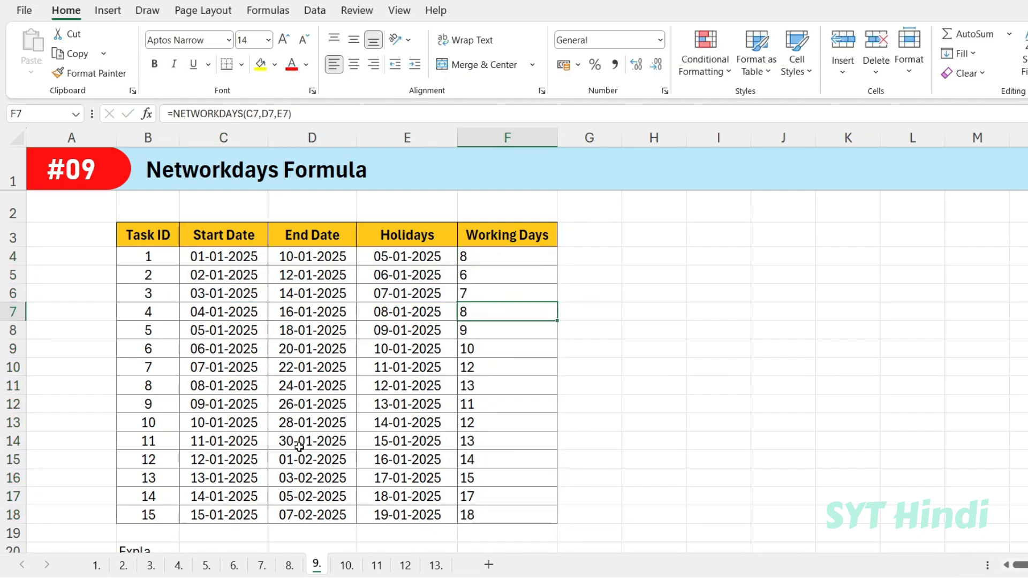
- On sheet 10, clear the existing Deadline values in E4:E18 of the Workday table
click(346, 566)
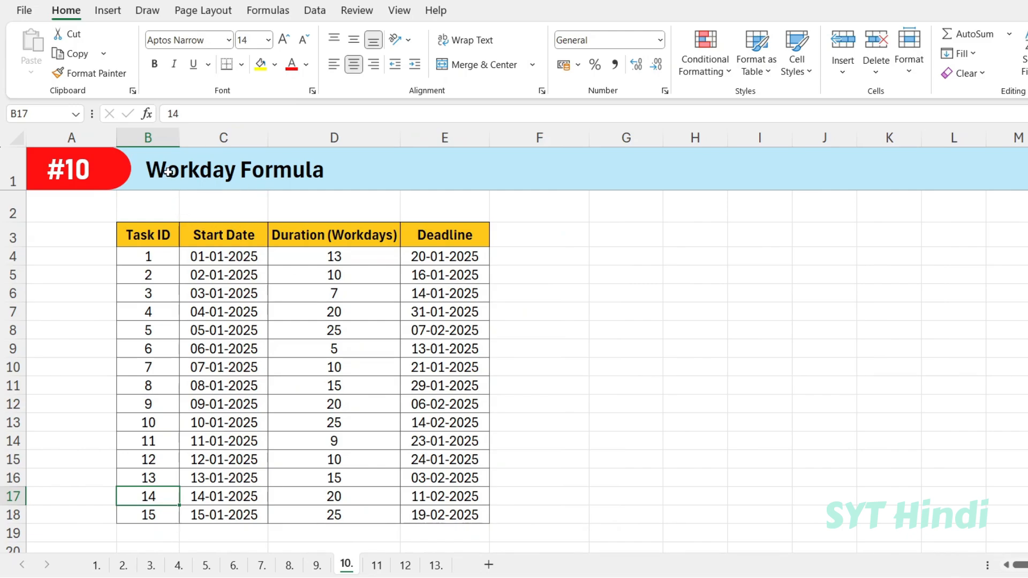
click(214, 260)
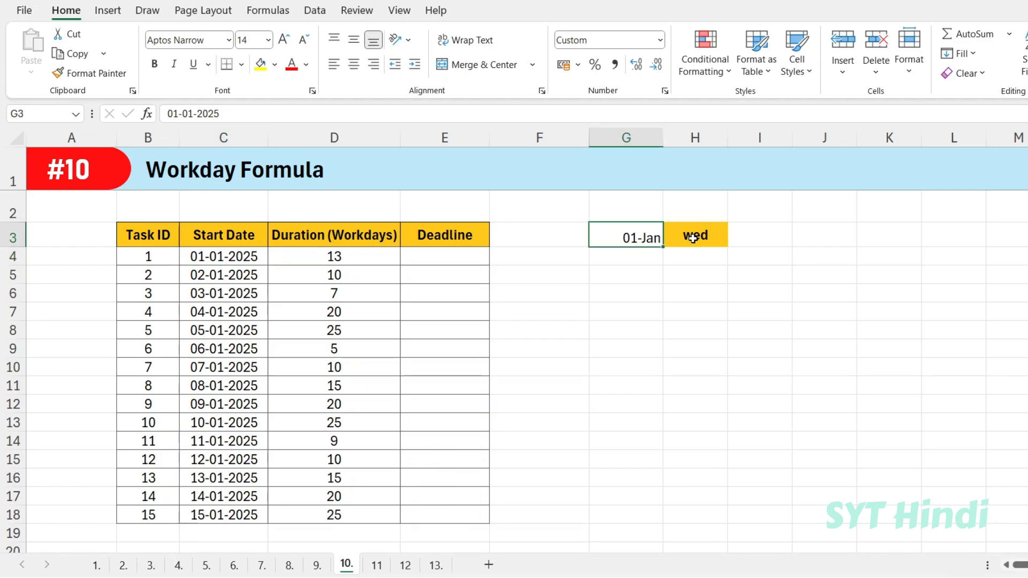
- Fill the weekday names from H3 down to H16 beside the January dates and pick out the weekend rows
drag(663, 249, 663, 465)
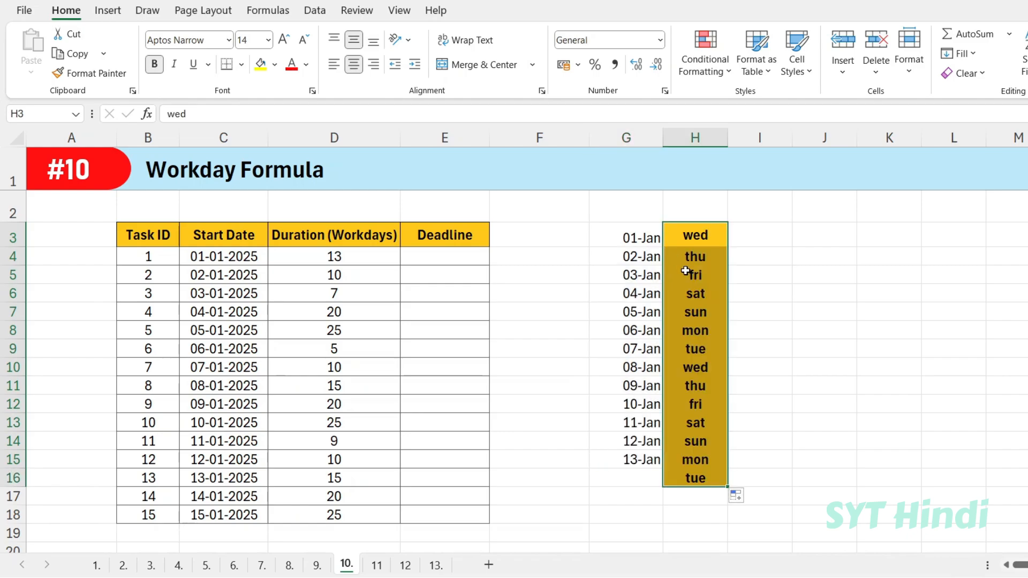
click(632, 294)
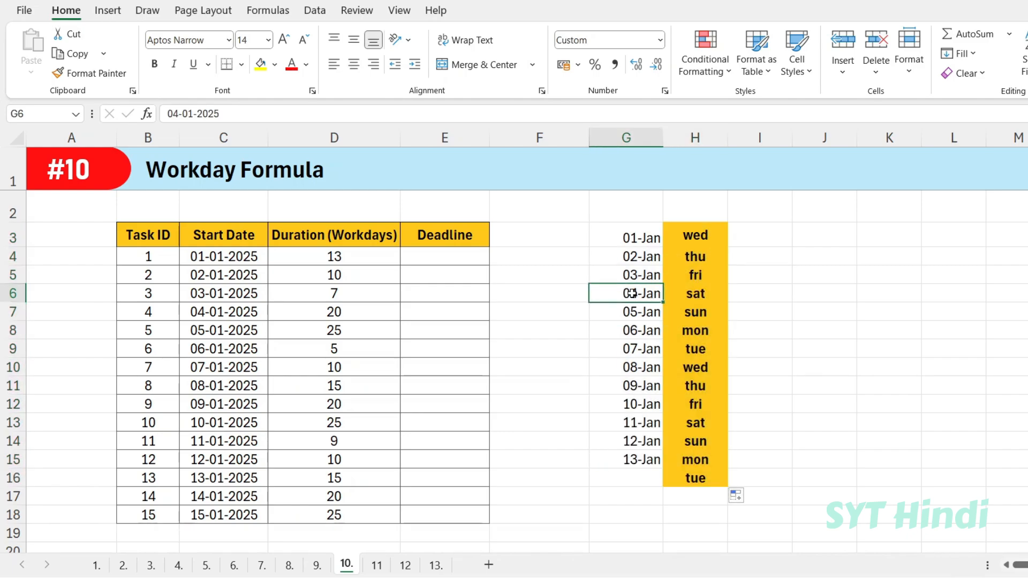
drag(627, 293, 702, 329)
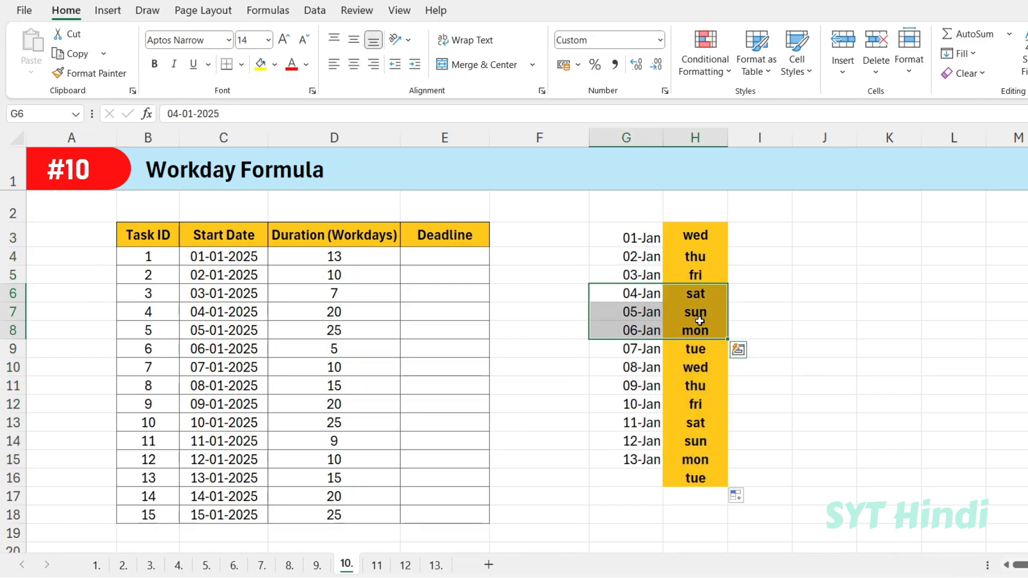
drag(633, 426, 686, 442)
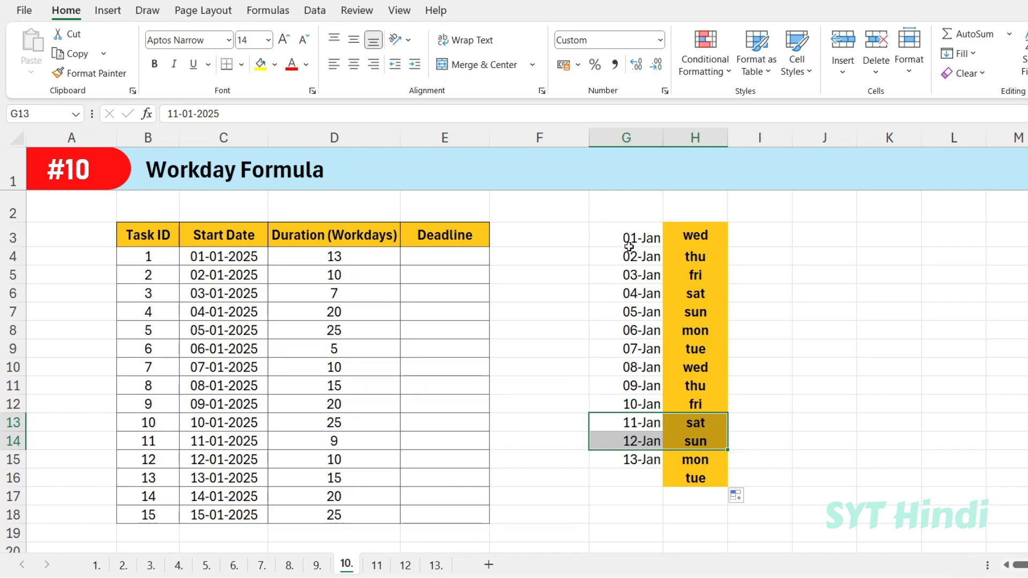
- Undo the helper list of January dates and weekday names in columns G and H
key(ctrl+z)
key(ctrl+z)
key(ctrl+z)
key(ctrl+z)
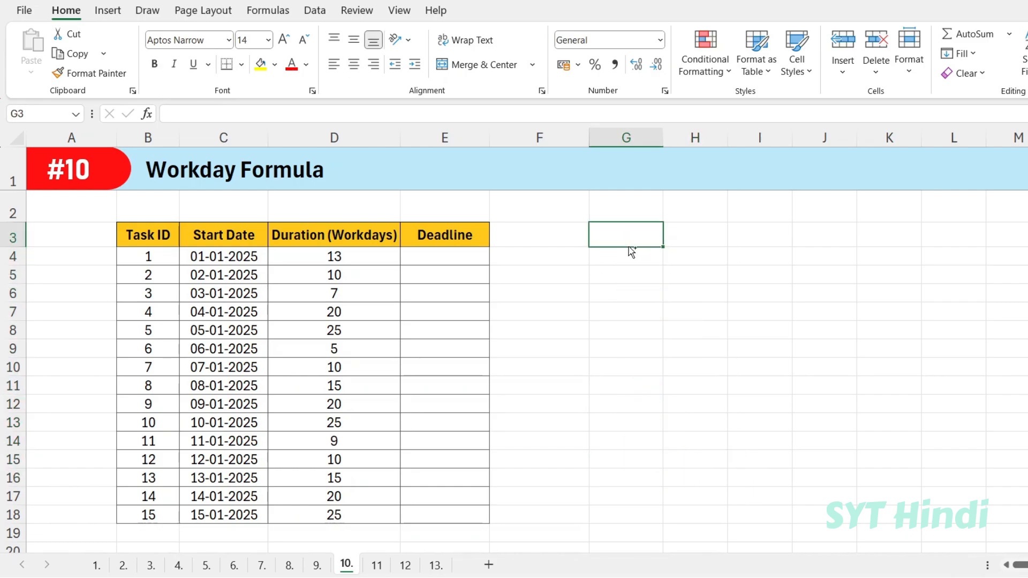
- Enter =WORKDAY(C4,D4) in E4 to calculate the first task's deadline from its start date and duration
click(454, 259)
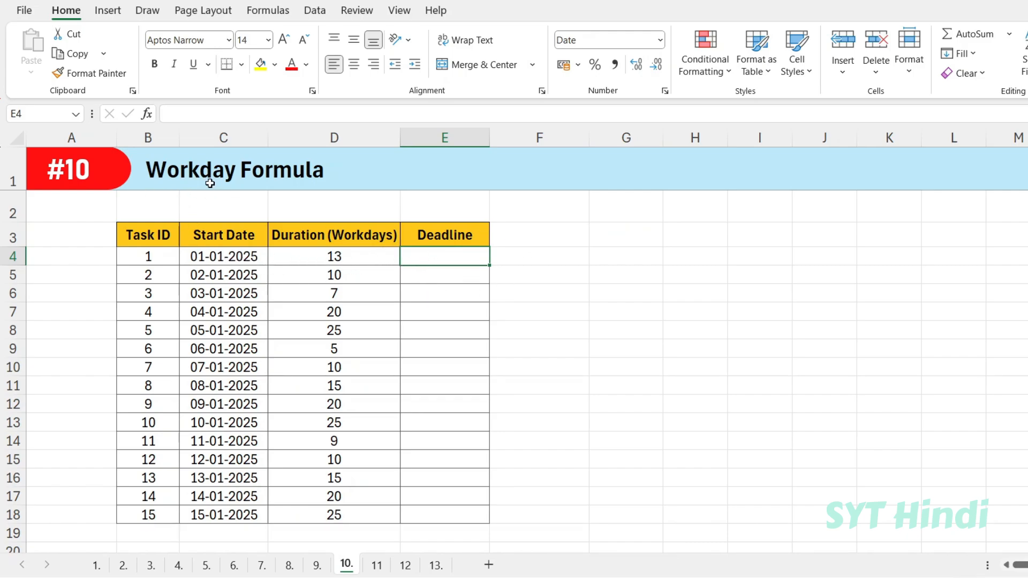
text(=WORKDAY()
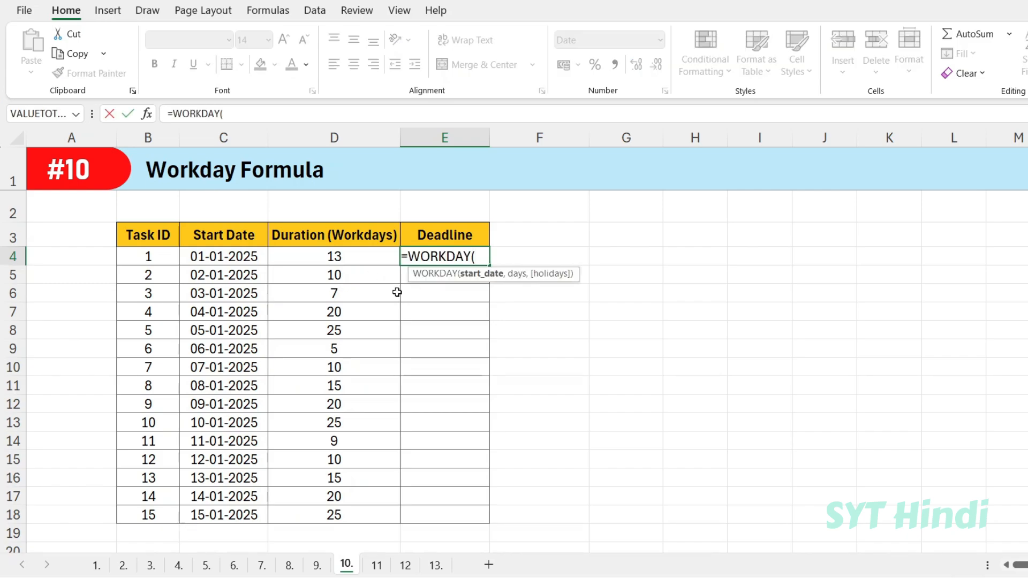
click(225, 255)
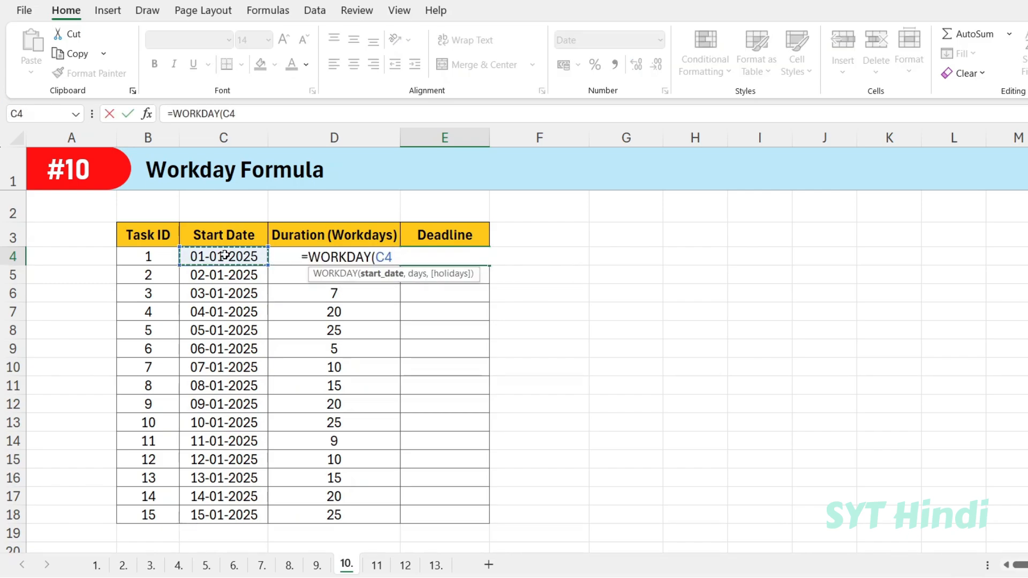
text(,)
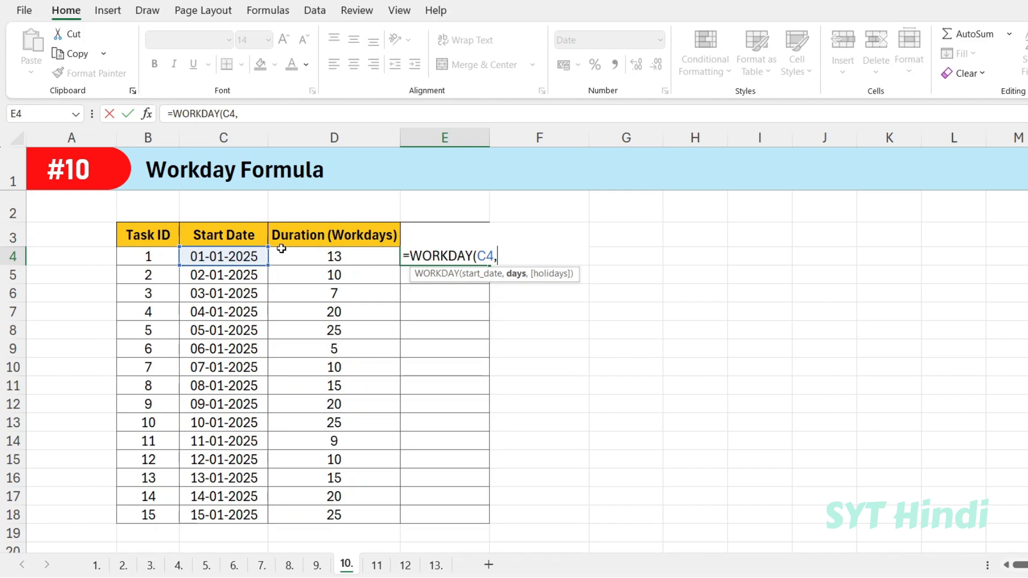
click(306, 249)
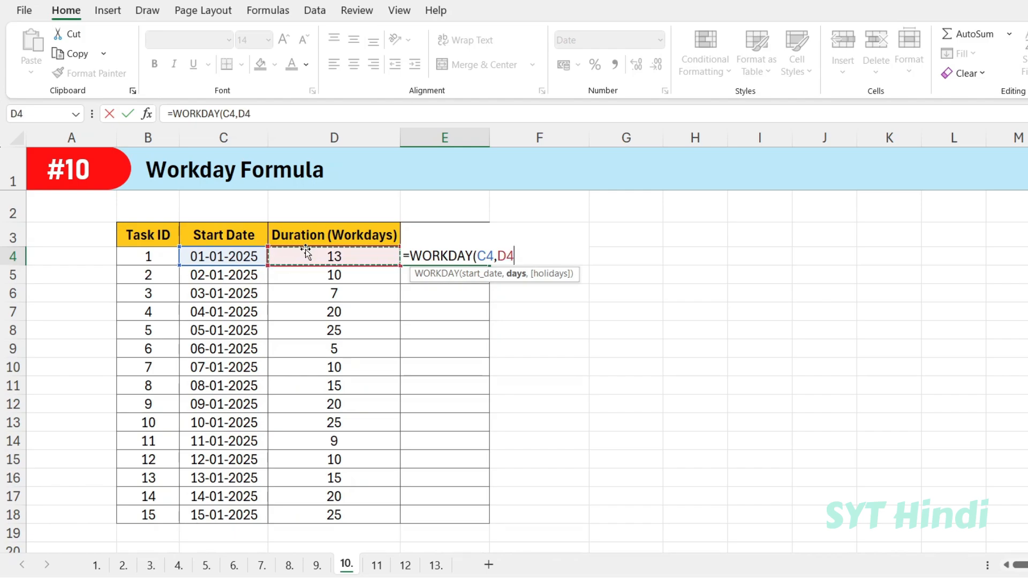
text())
key(Return)
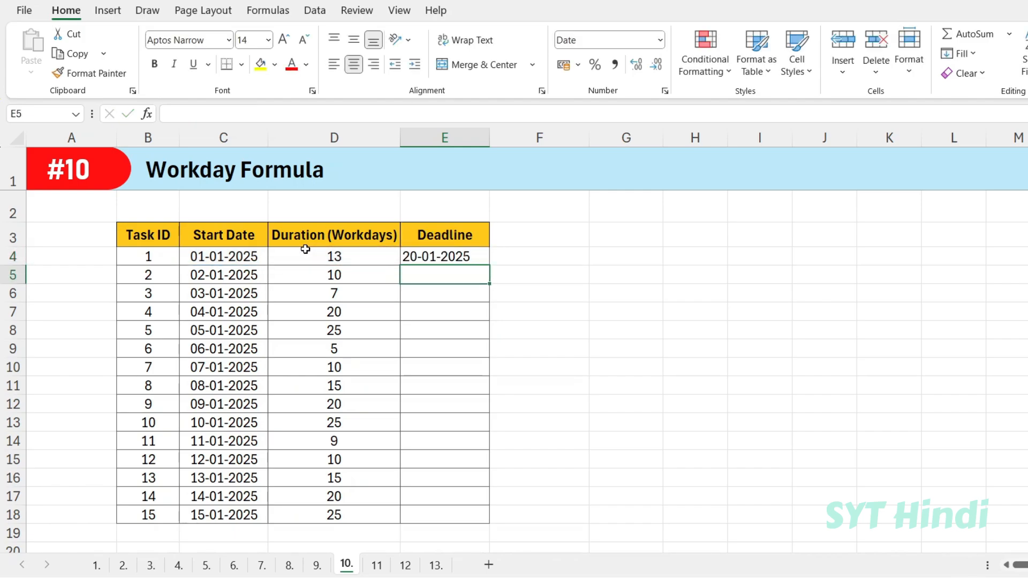
- Check the first task's start date and duration, and fill the WORKDAY formula from E4 down to E18
click(219, 260)
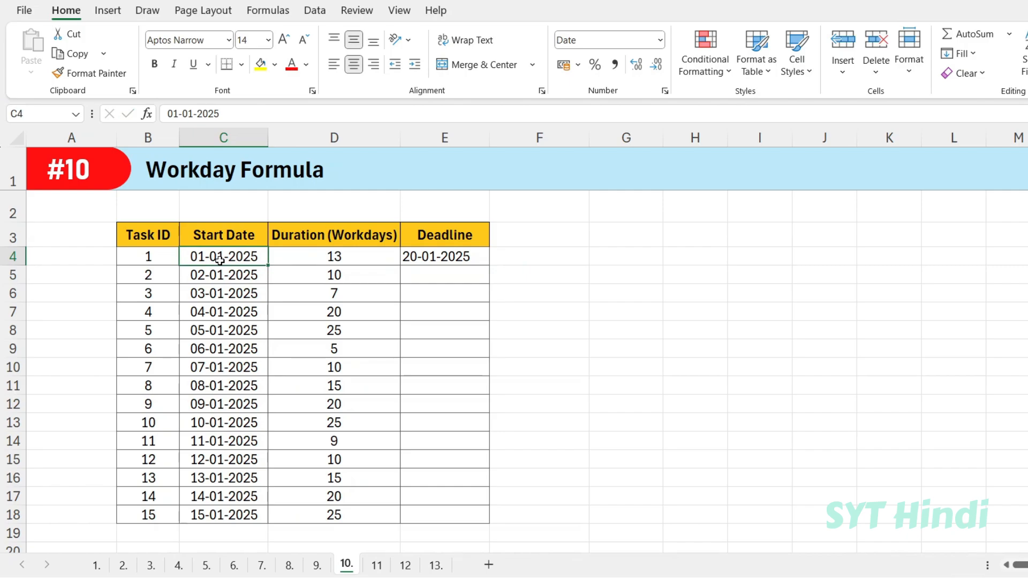
click(337, 257)
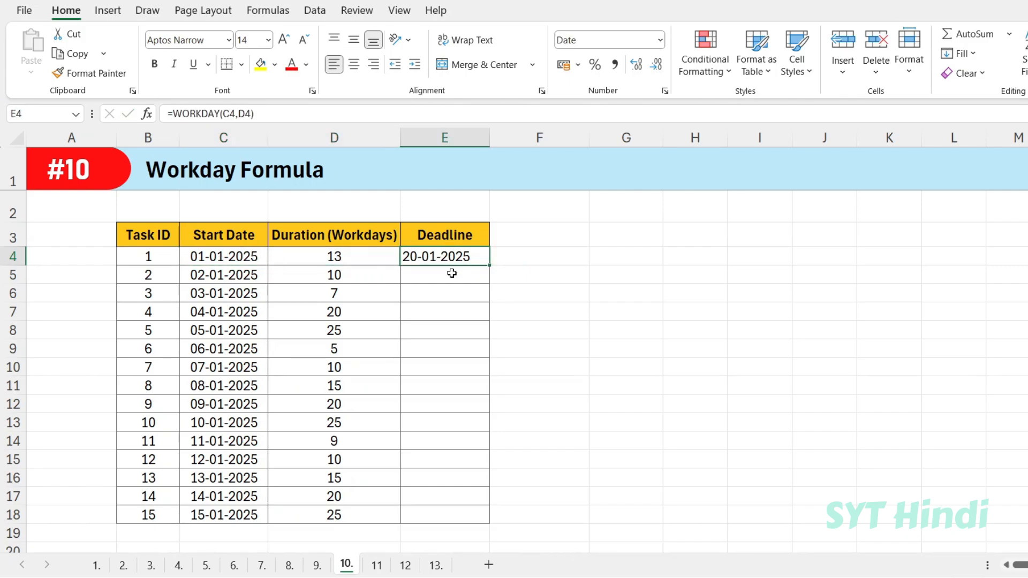
double_click(490, 266)
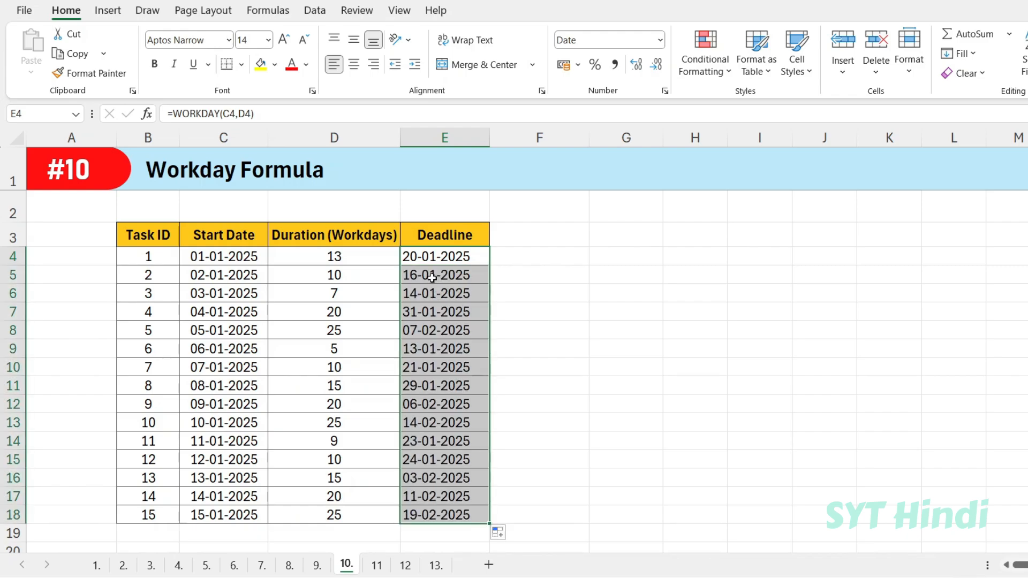
drag(468, 294, 451, 510)
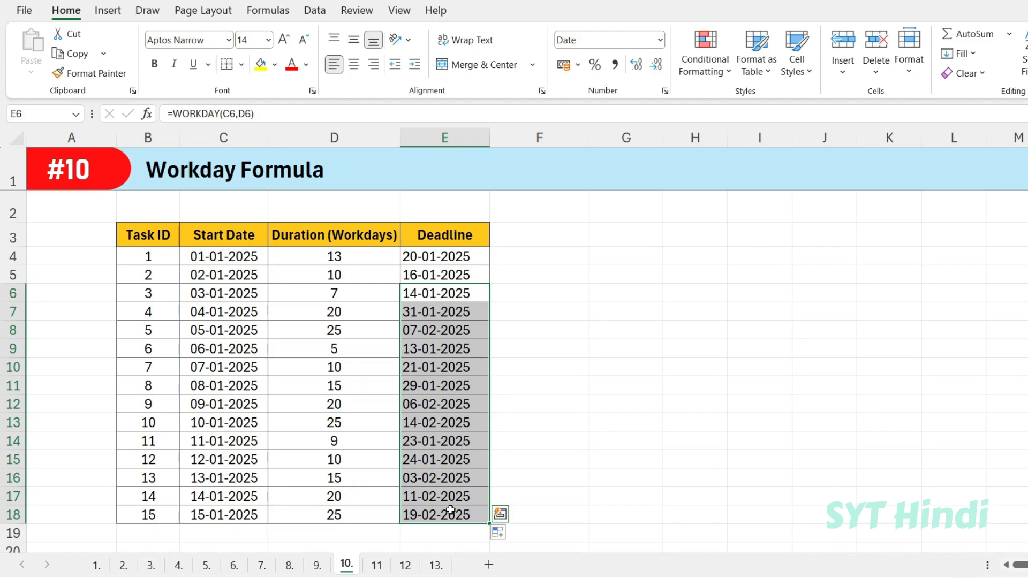
click(448, 480)
- On sheet 11, clear the existing Deadline values in E4:E18 of the Workday.intl table
click(380, 567)
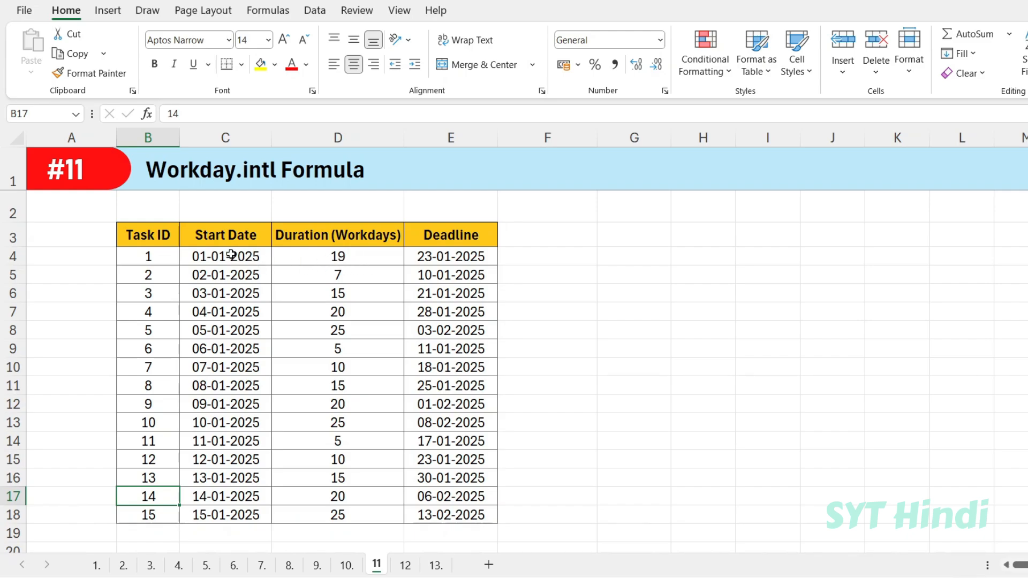
drag(447, 259, 466, 517)
key(Delete)
- Examine the first task's start date and workday duration in the Workday.intl table
click(213, 263)
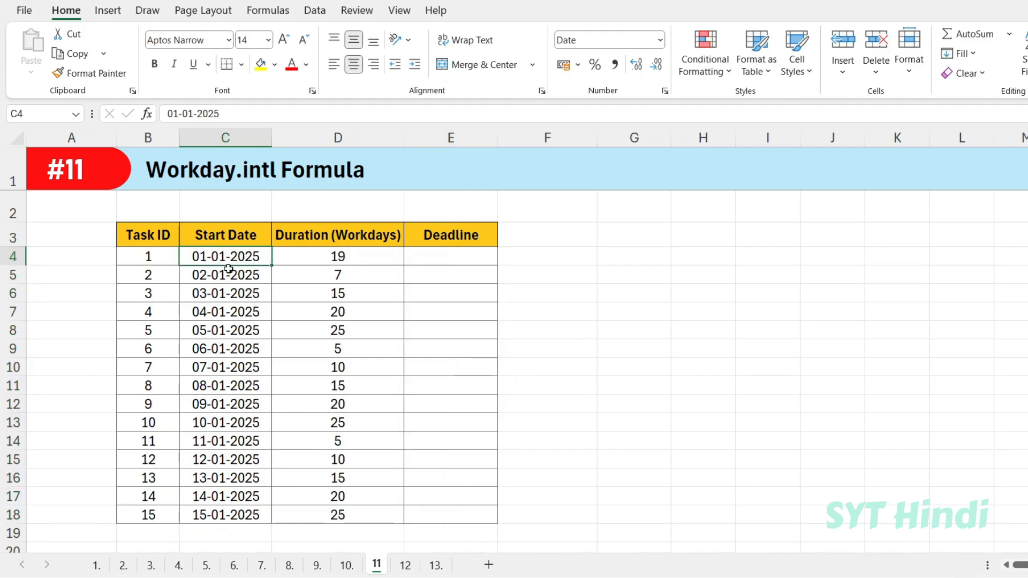
click(333, 260)
drag(226, 260, 354, 264)
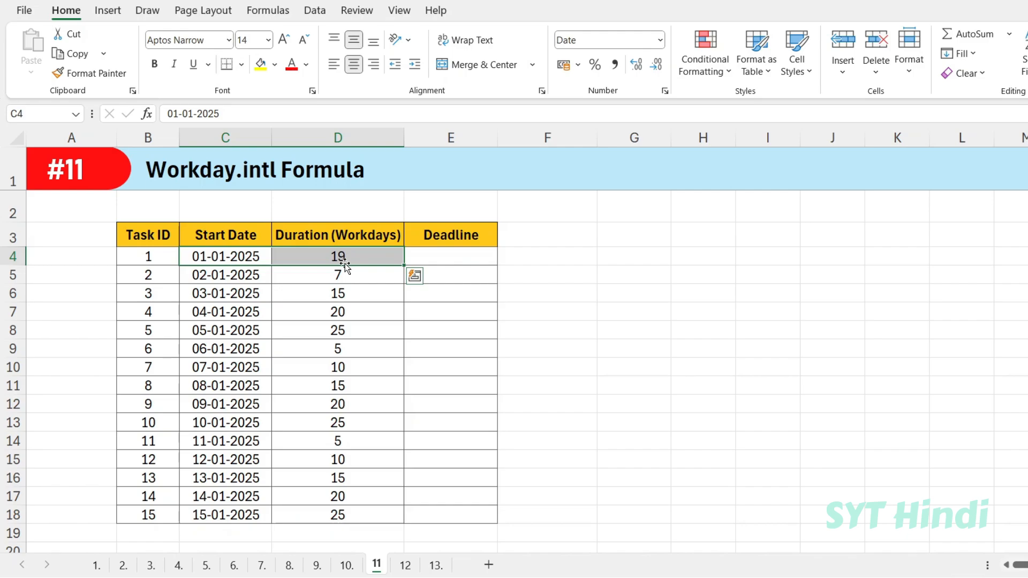
click(230, 259)
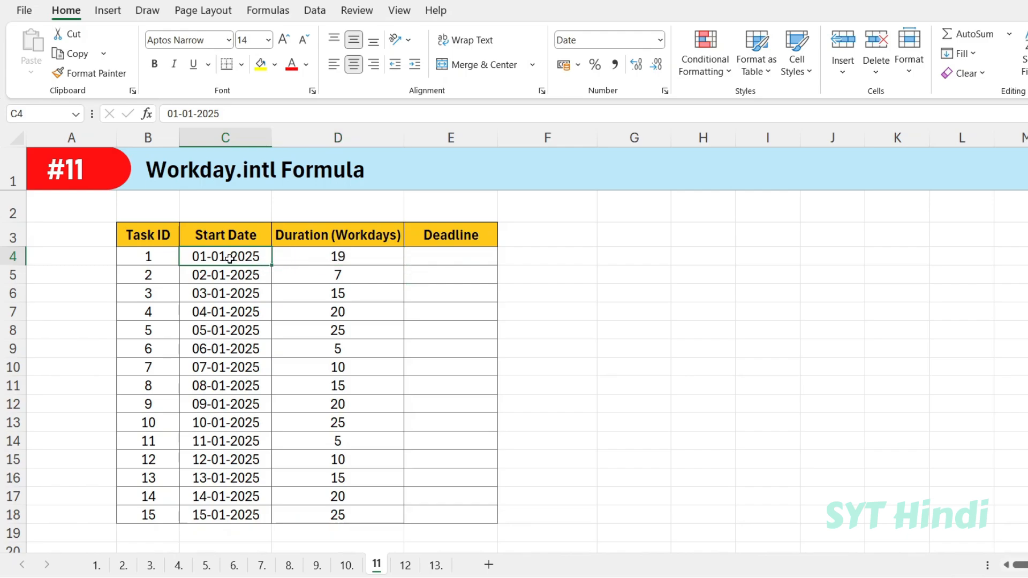
- Enter =WORKDAY.INTL(C4,D4) in E4 to calculate the first task's deadline from its start date and workday duration
click(436, 258)
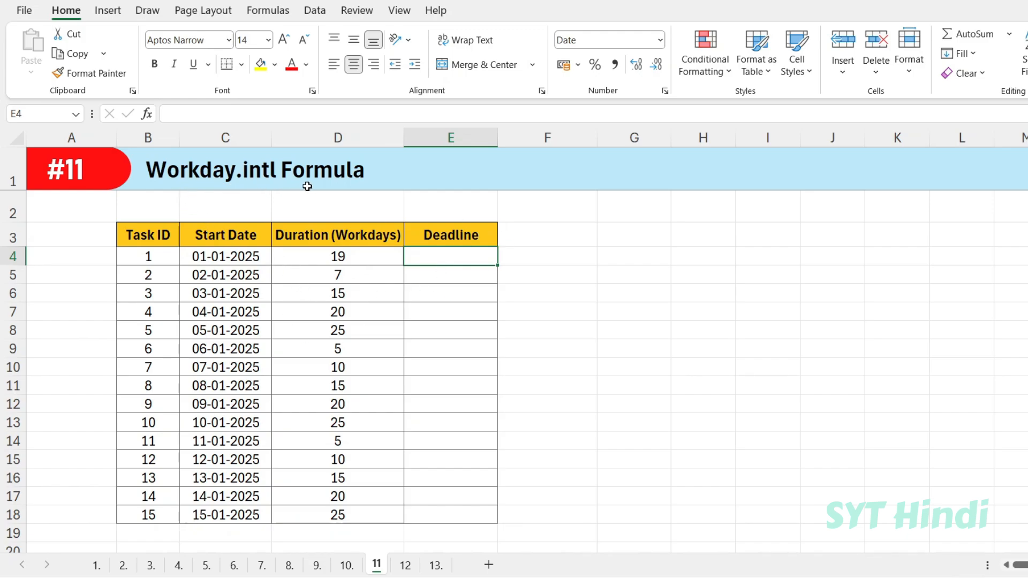
click(333, 65)
text(=)
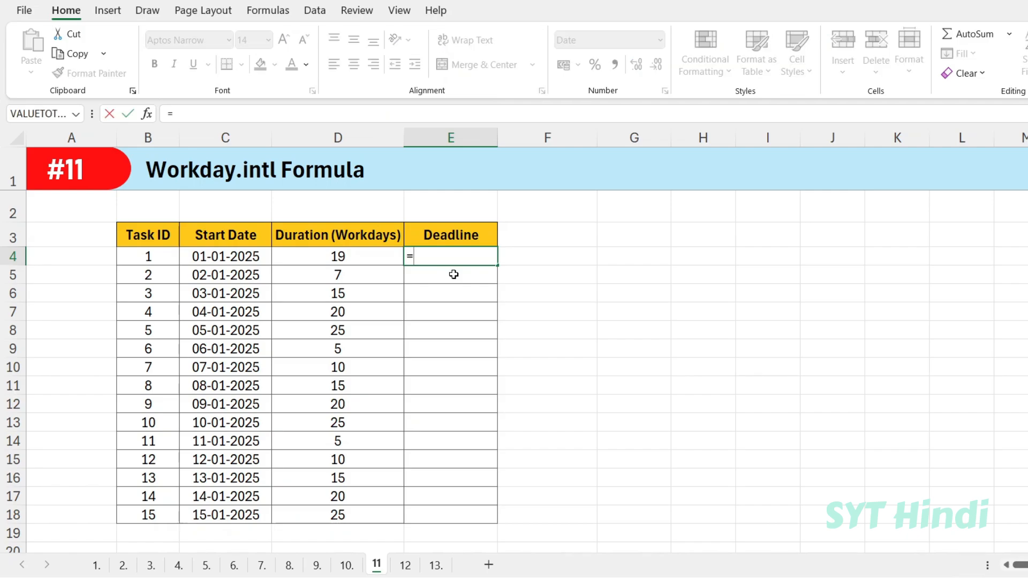
text(workday.)
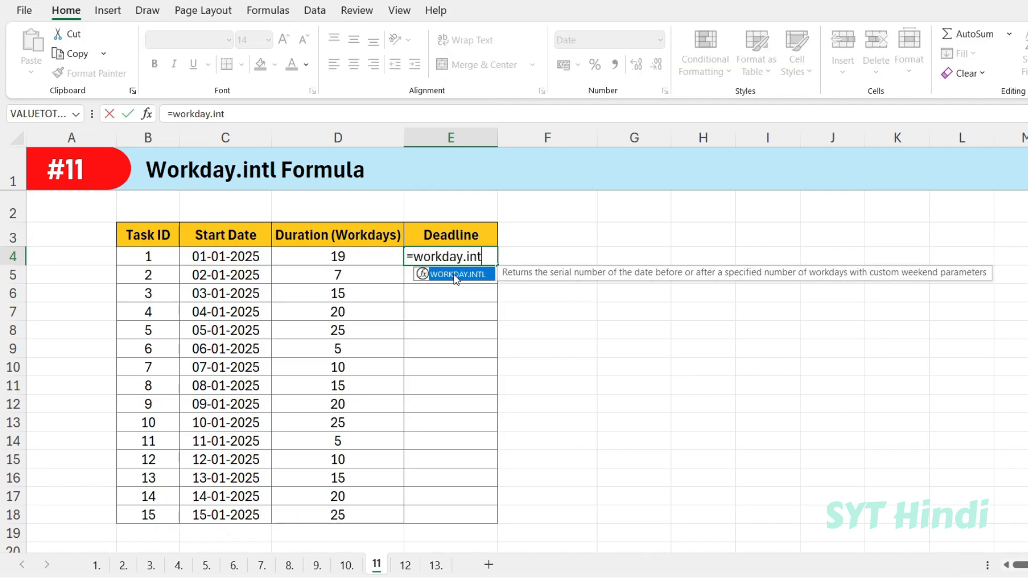
text(int)
double_click(456, 275)
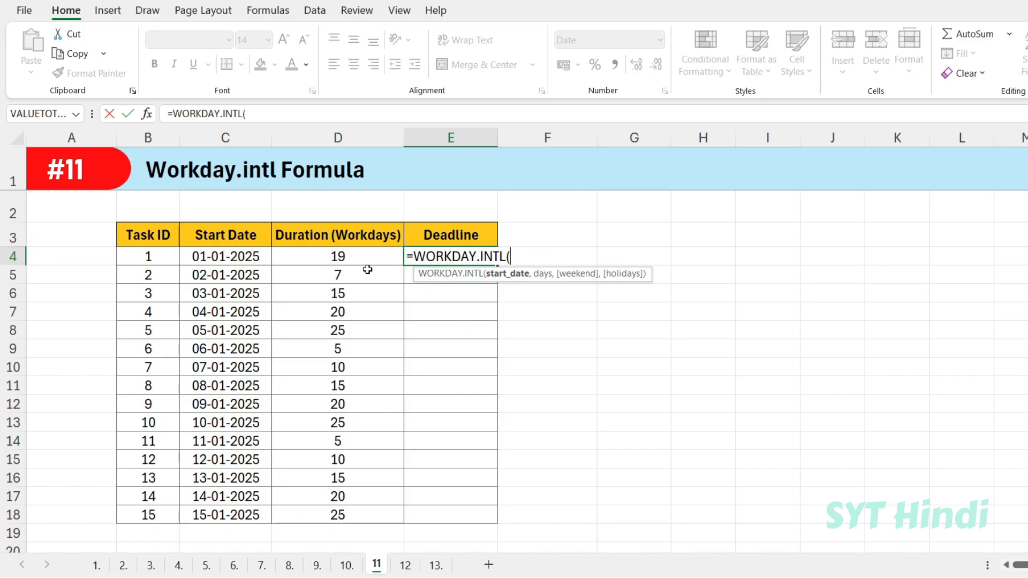
click(242, 264)
text(,)
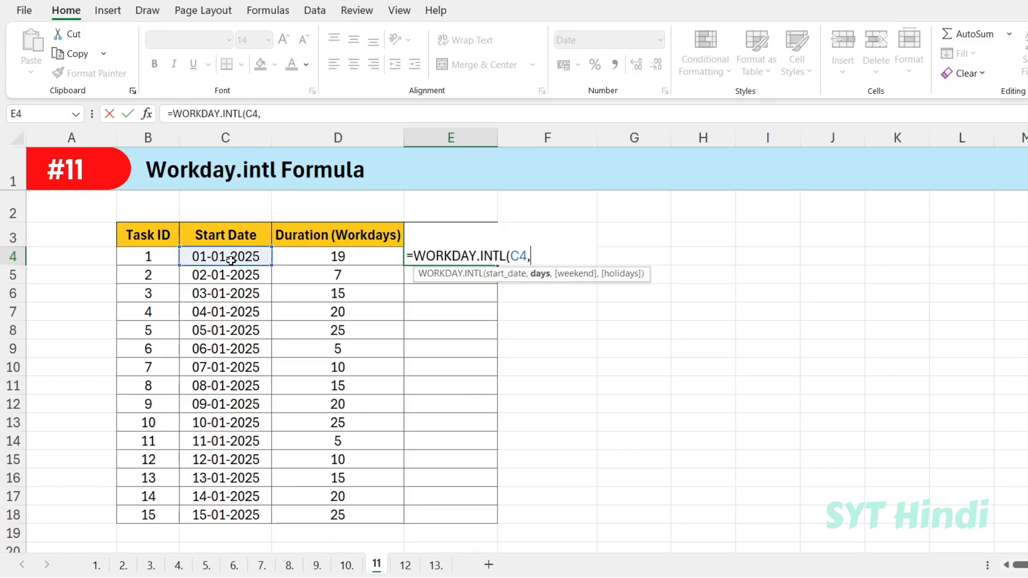
click(314, 258)
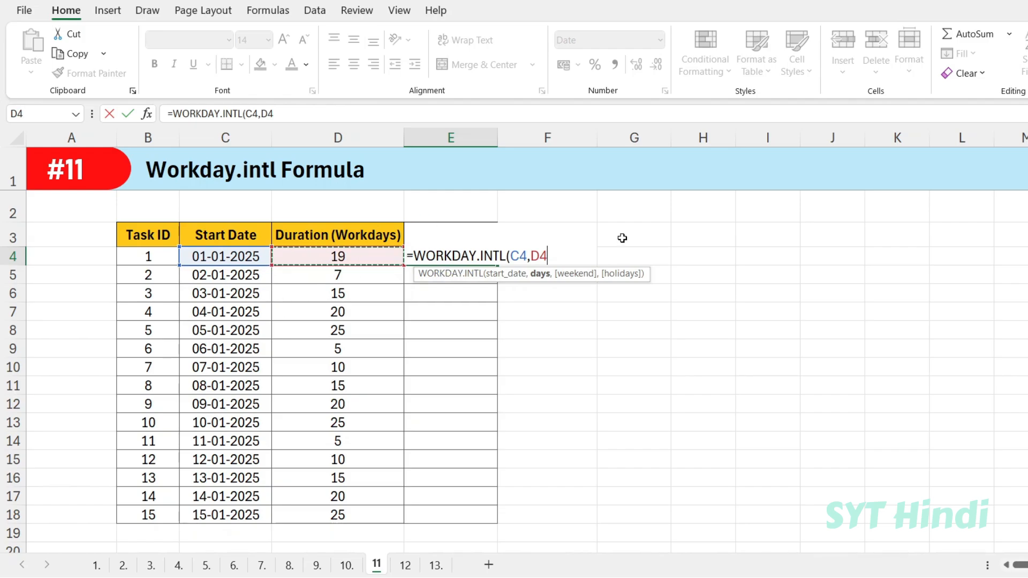
text())
key(Return)
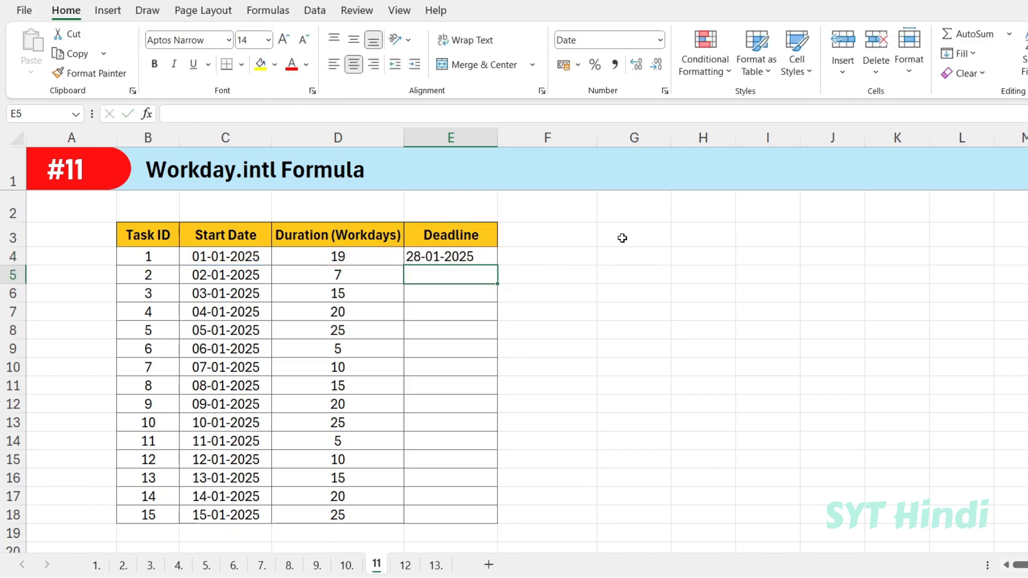
- Add 11 as the weekend argument of the WORKDAY.INTL formula in E4 and fill it down to E18
click(227, 261)
click(329, 256)
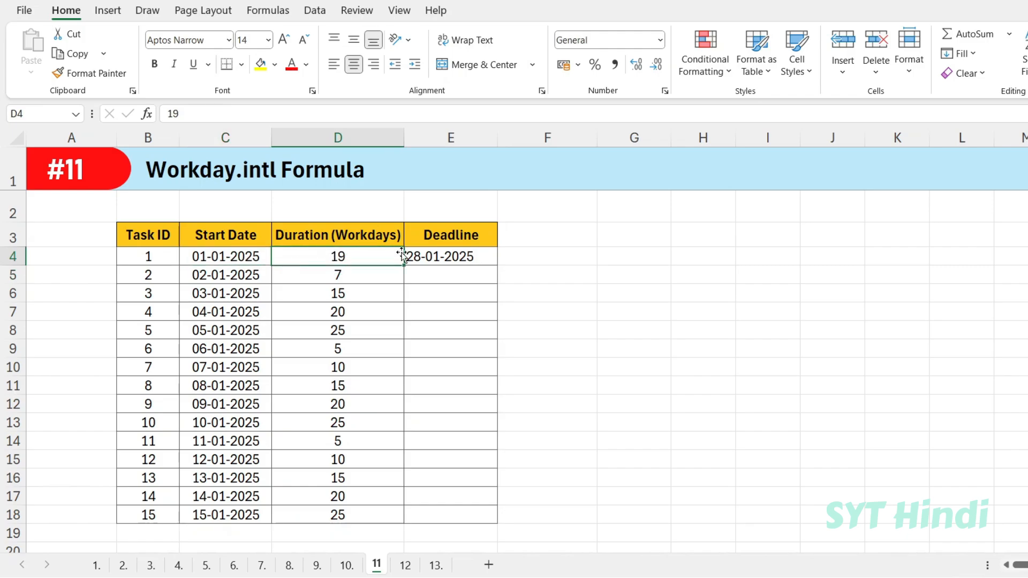
click(437, 257)
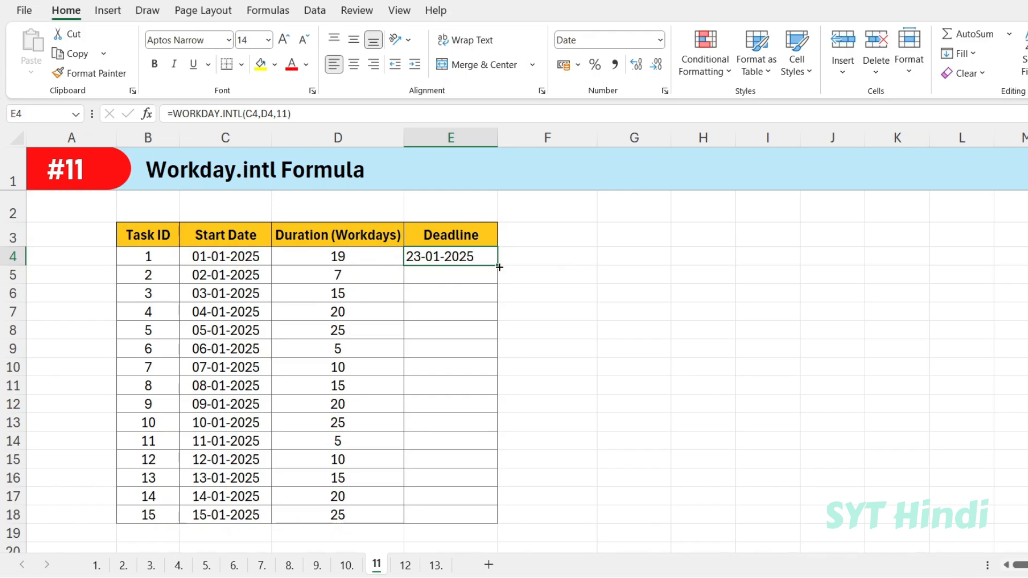
drag(499, 267, 477, 516)
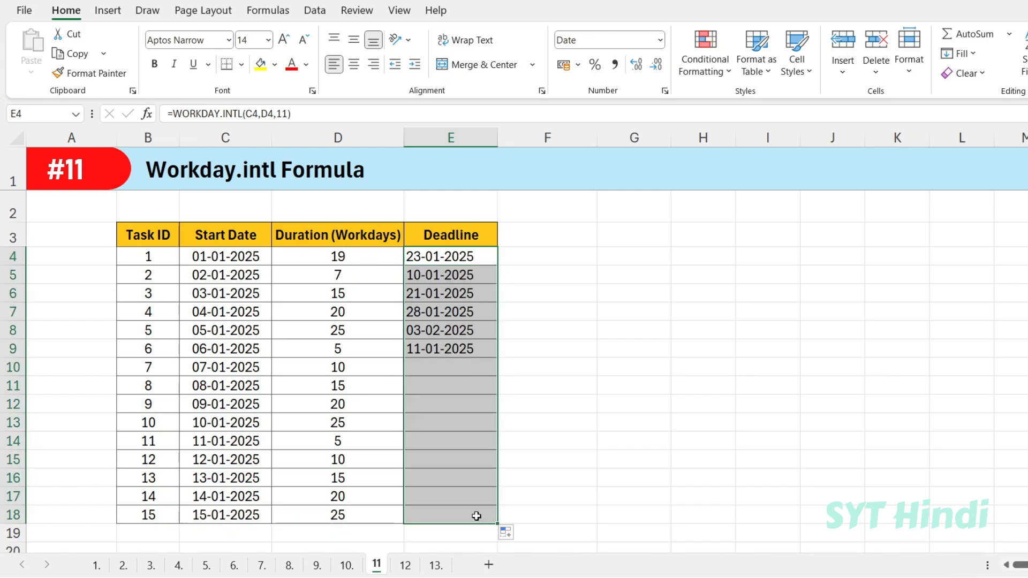
- Examine the start dates, durations and WORKDAY.INTL deadlines of several tasks, comparing the first rows with rows further down
click(300, 279)
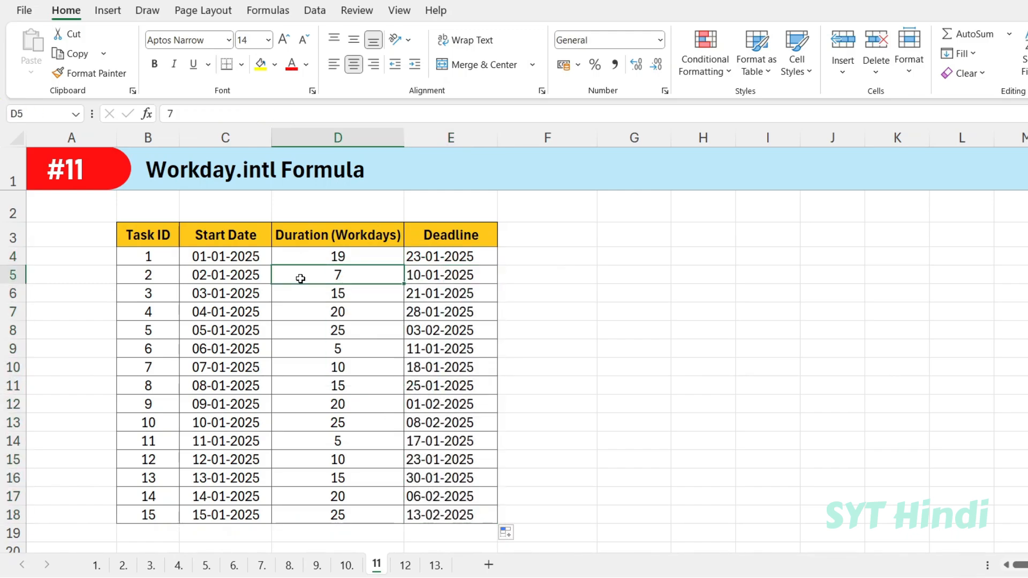
click(447, 274)
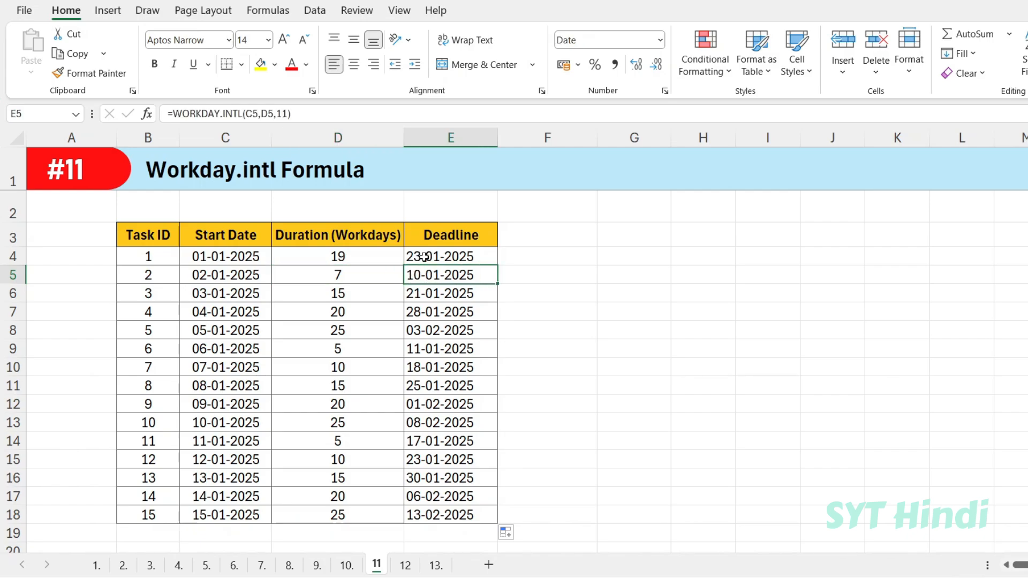
click(238, 258)
click(315, 257)
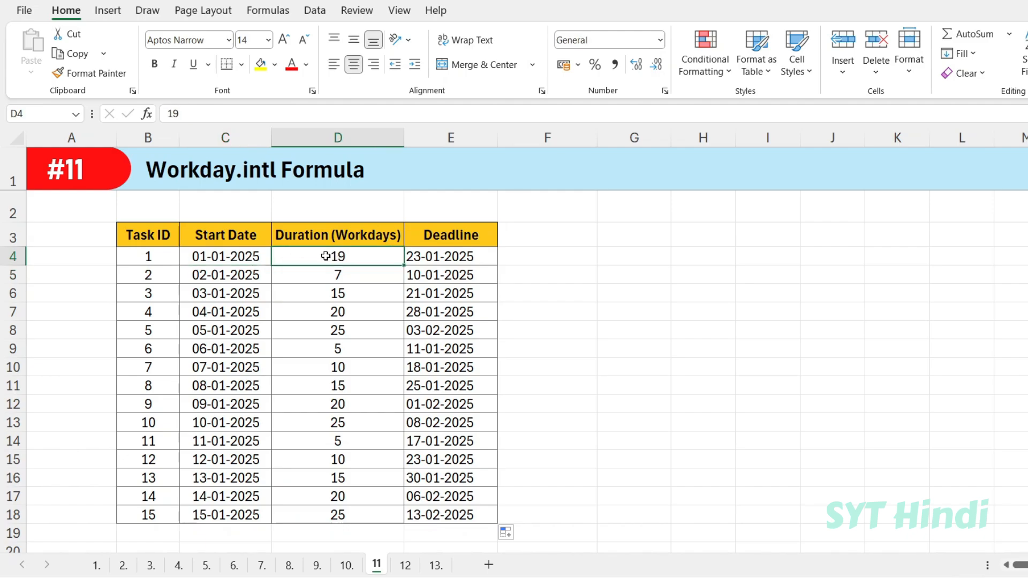
drag(248, 257, 344, 253)
click(438, 253)
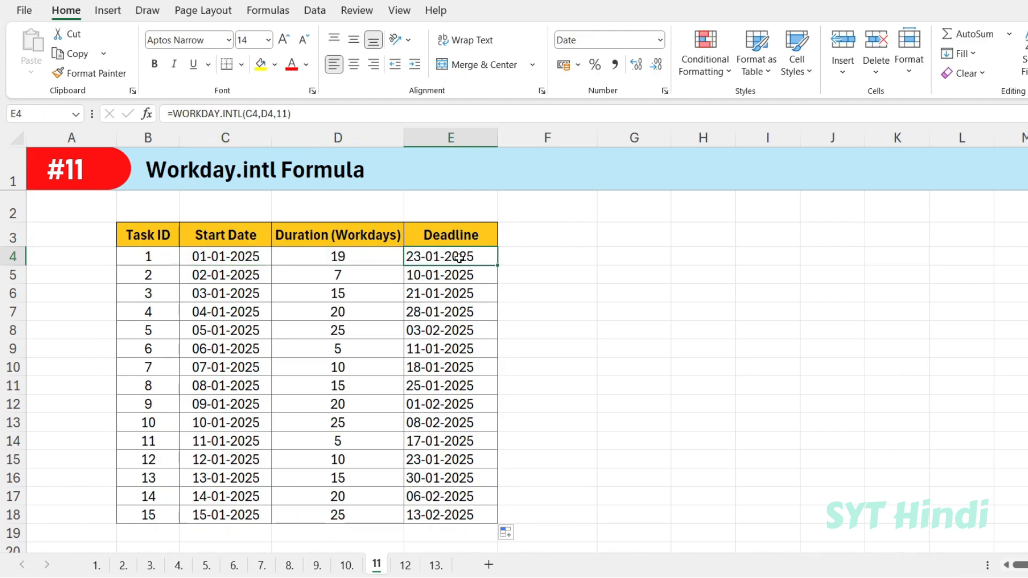
drag(431, 311, 436, 478)
drag(287, 409, 469, 431)
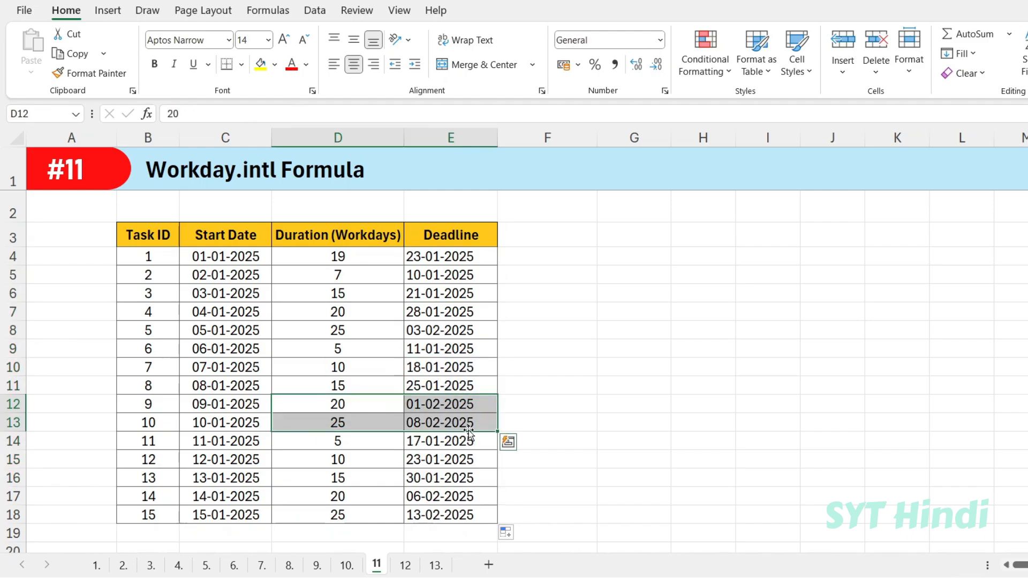
click(440, 498)
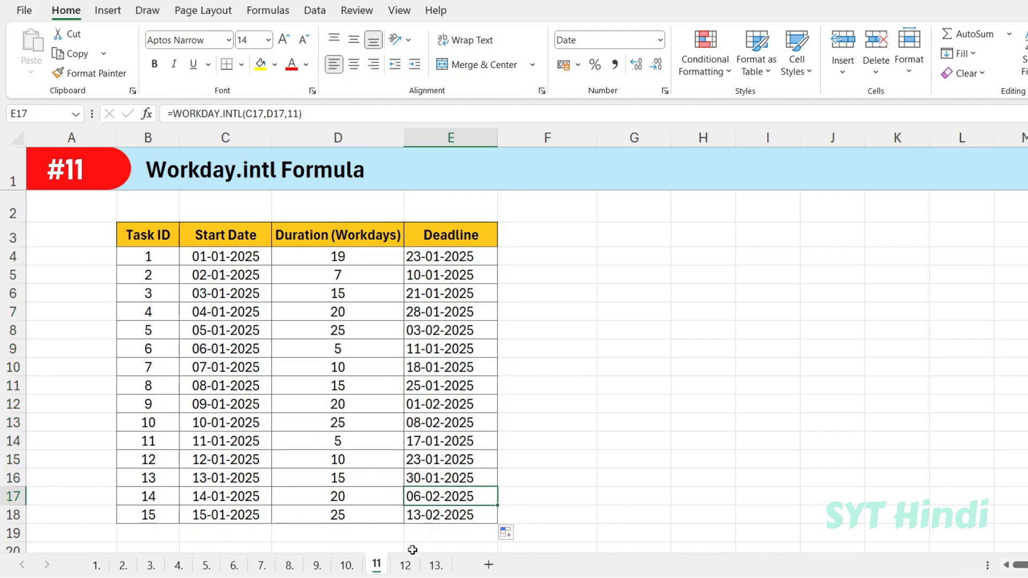
- On sheet 12, clear the existing start and end week numbers in F4:G18 of the Weeknum table
click(405, 567)
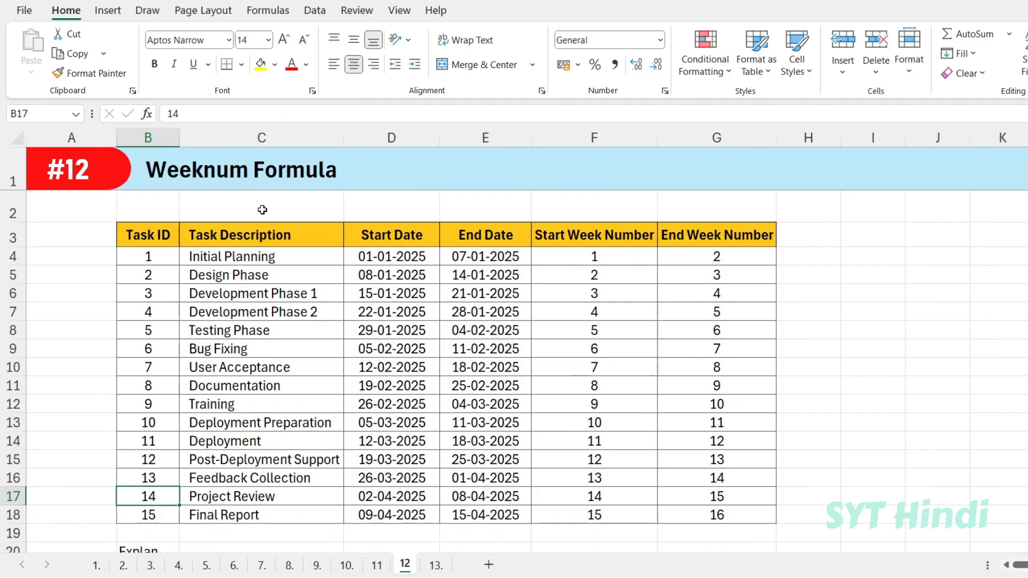
drag(594, 256, 738, 512)
key(Delete)
click(428, 367)
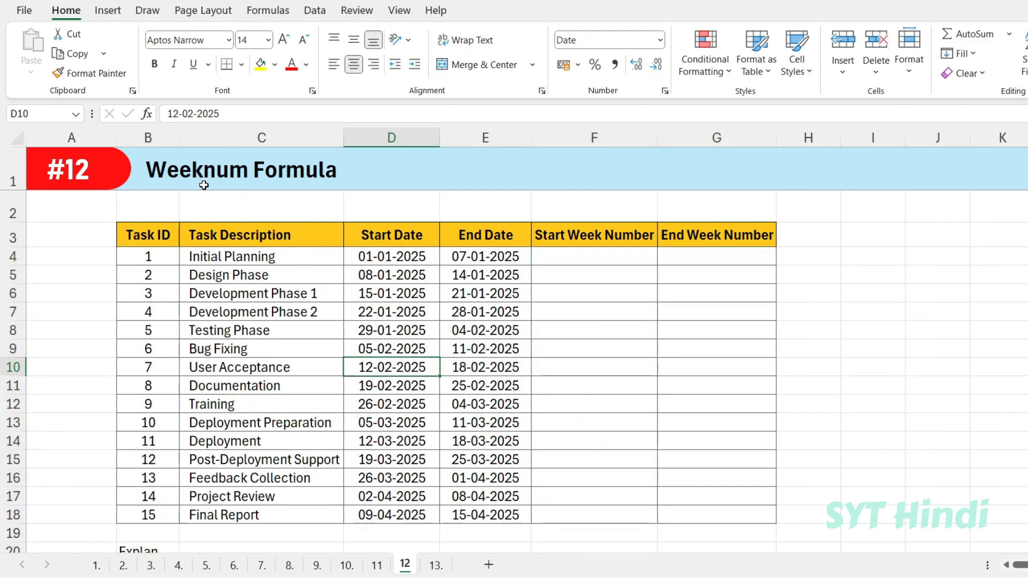
- Enter =WEEKNUM(D4) in F4 to get the week number of the Initial Planning start date
click(379, 262)
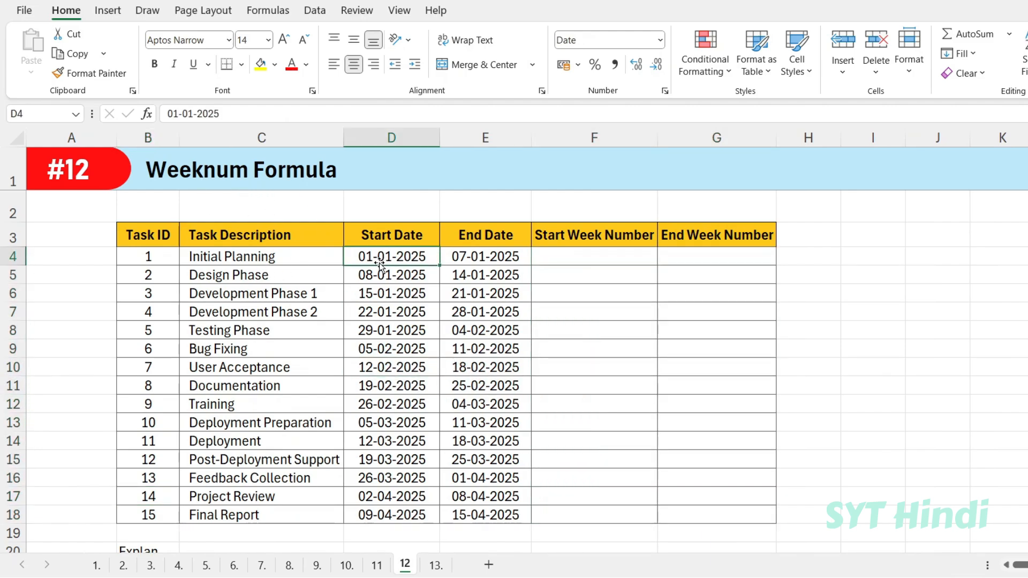
click(581, 254)
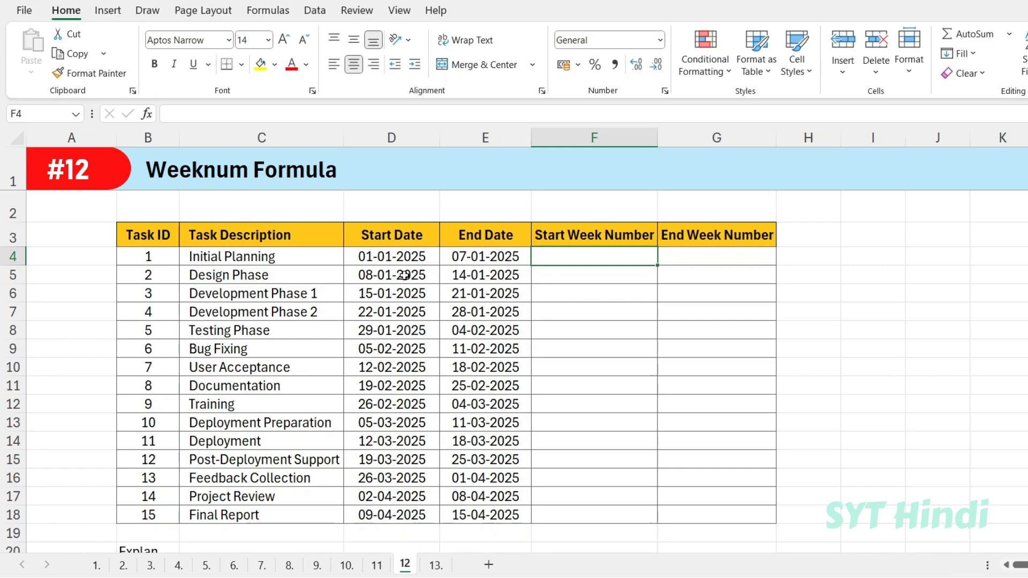
text(=)
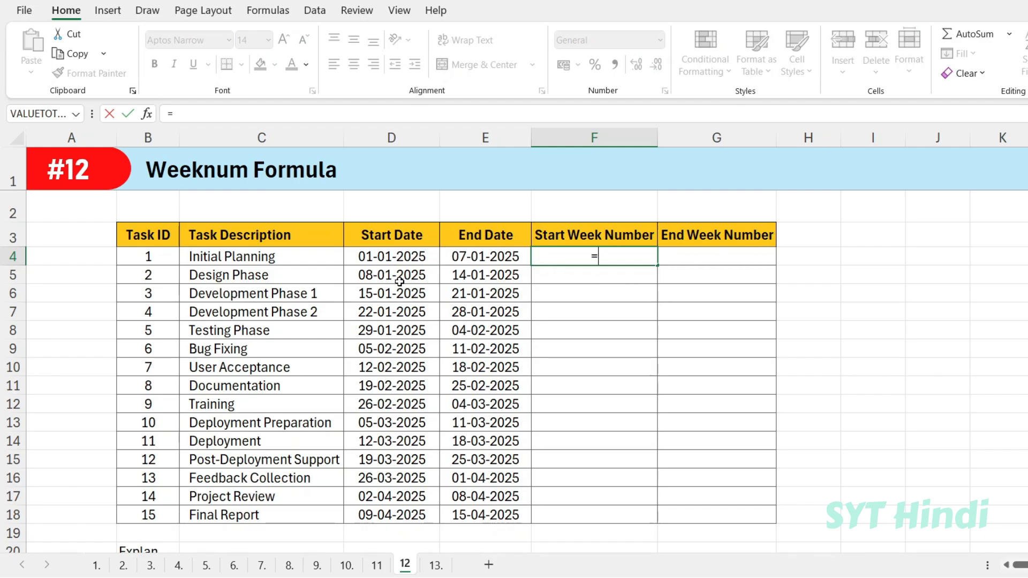
text(weeknu)
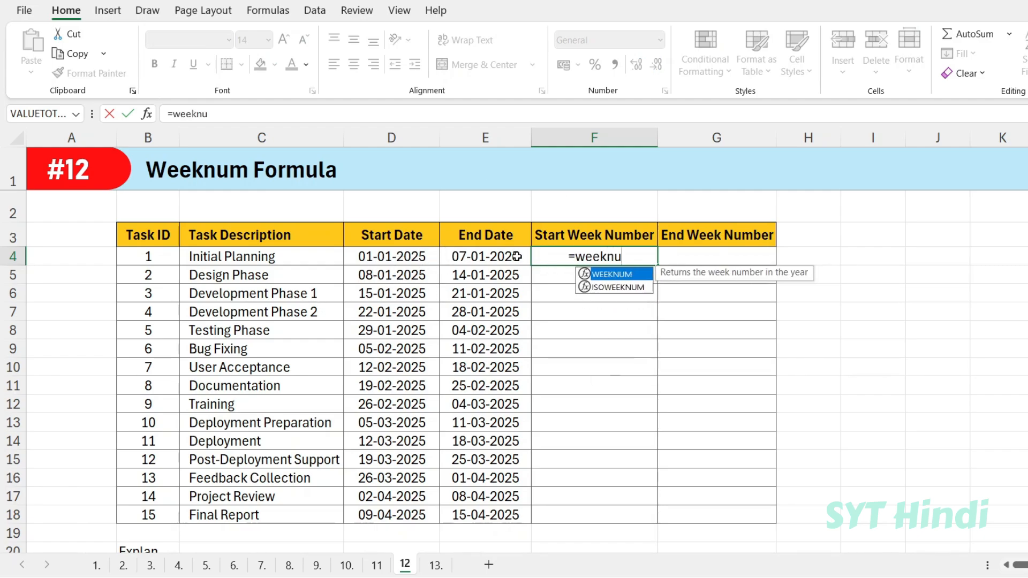
key(Tab)
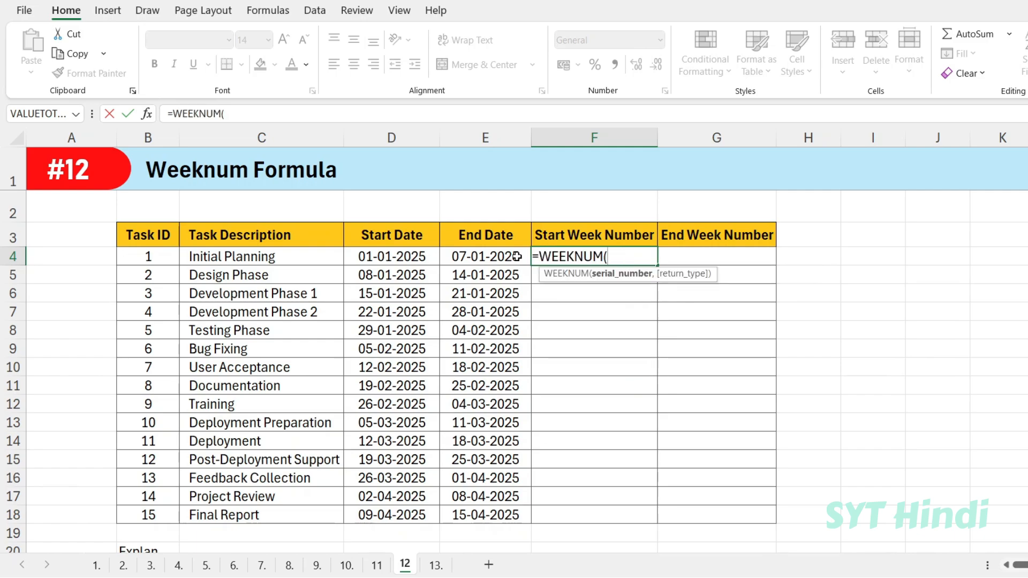
click(401, 255)
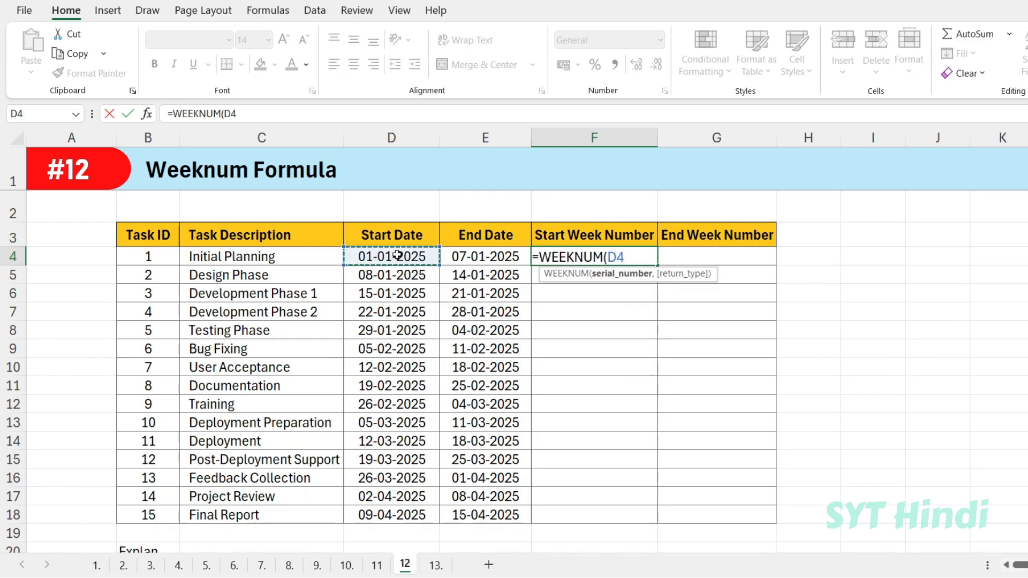
text())
key(Return)
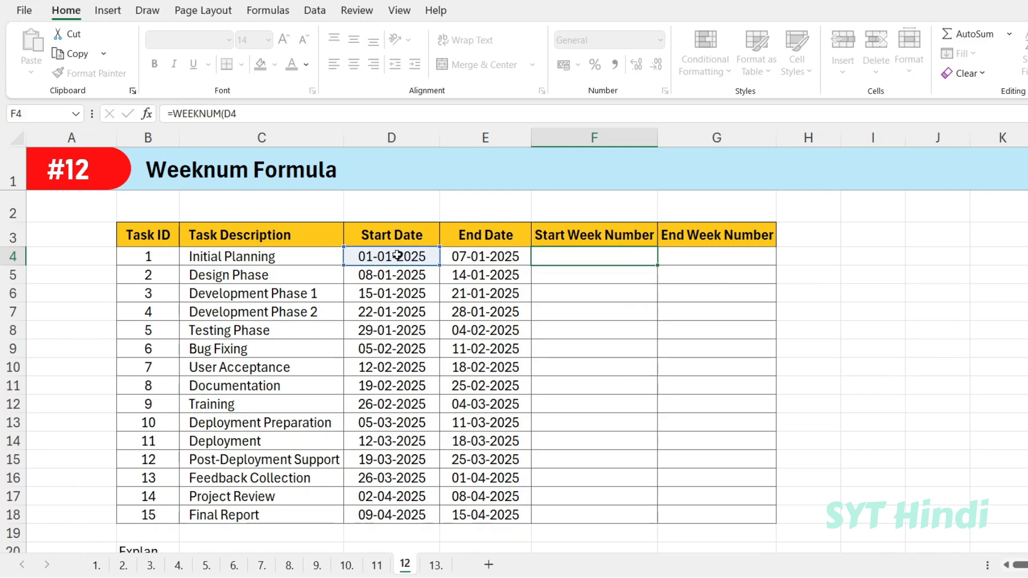
- Fill the WEEKNUM formula from F4 down to F18 and check several start dates against their week numbers
click(388, 261)
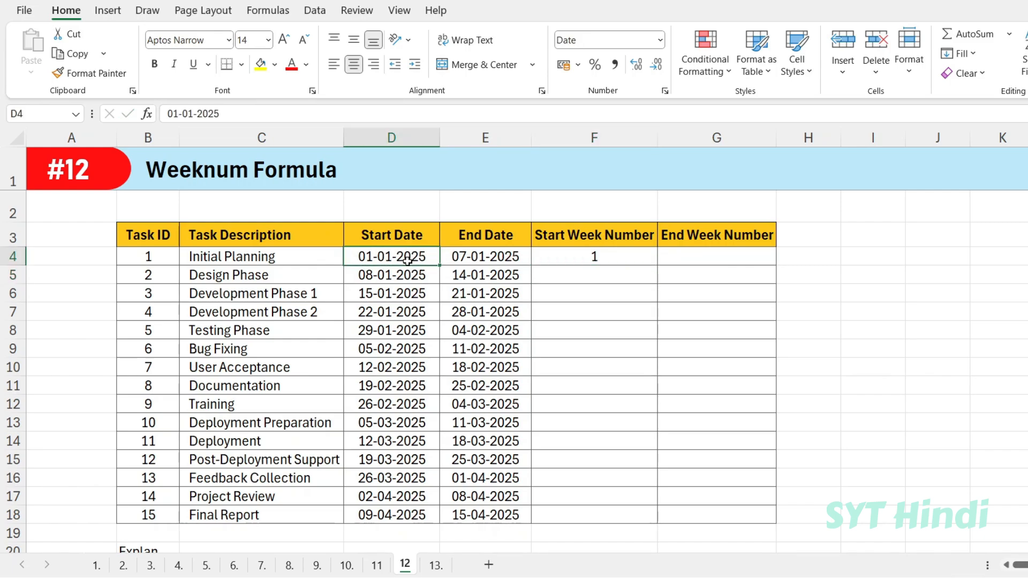
click(603, 259)
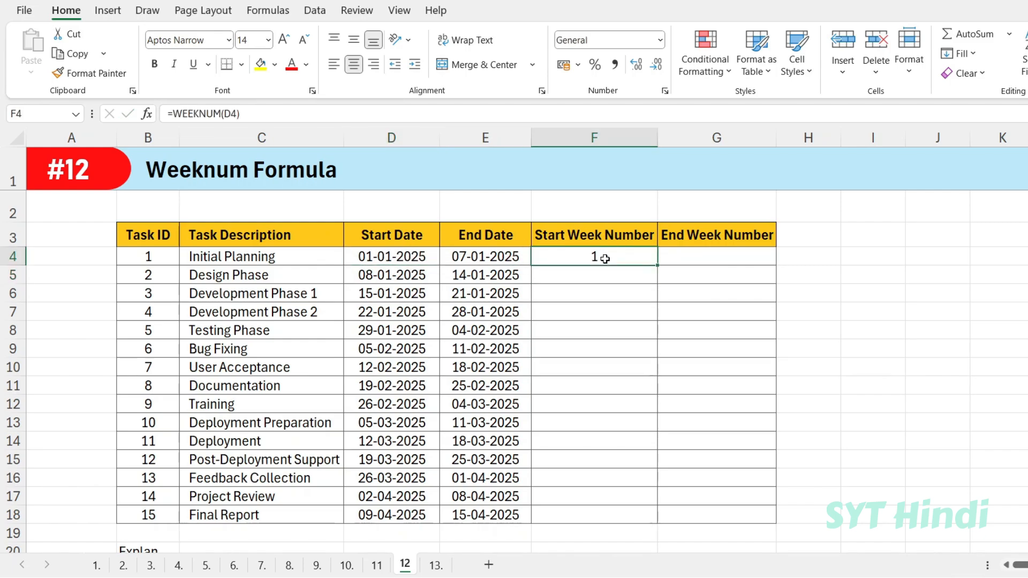
double_click(661, 266)
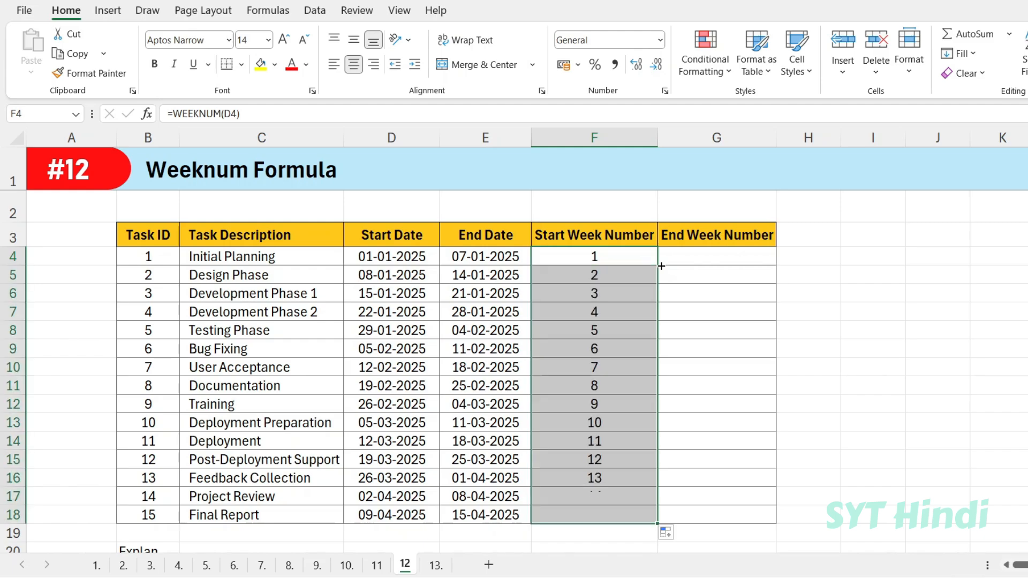
click(577, 345)
click(406, 452)
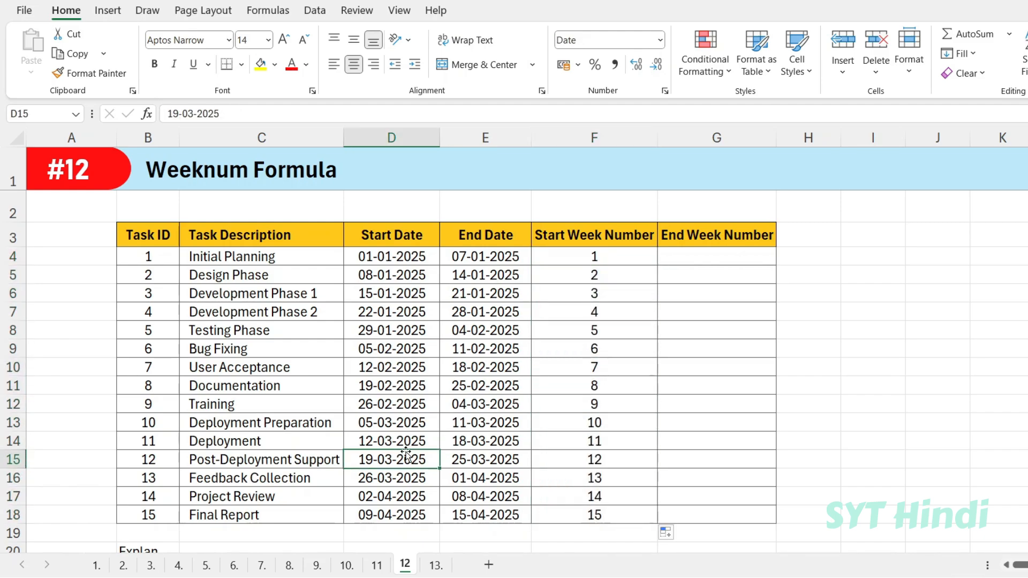
click(589, 458)
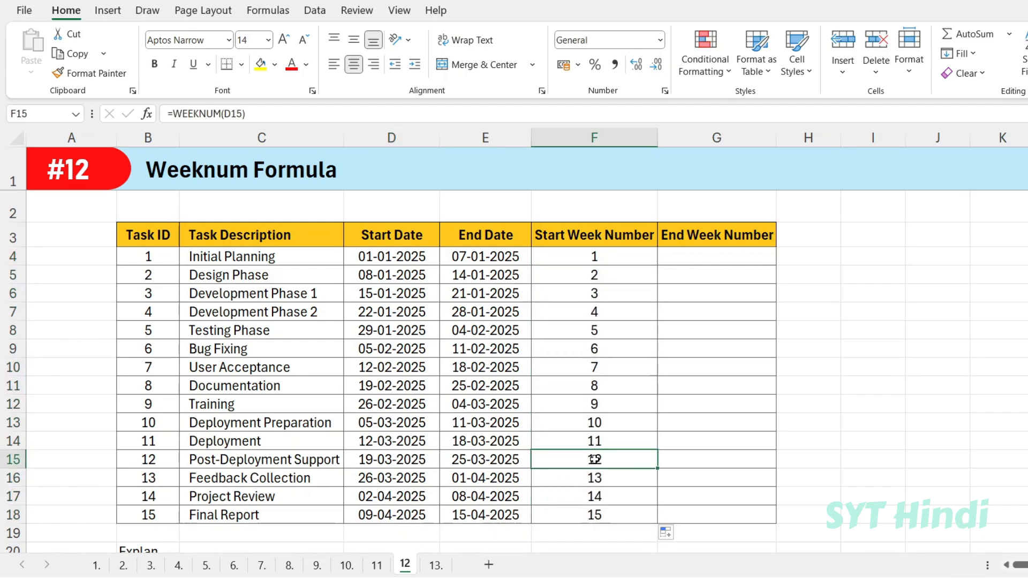
click(410, 361)
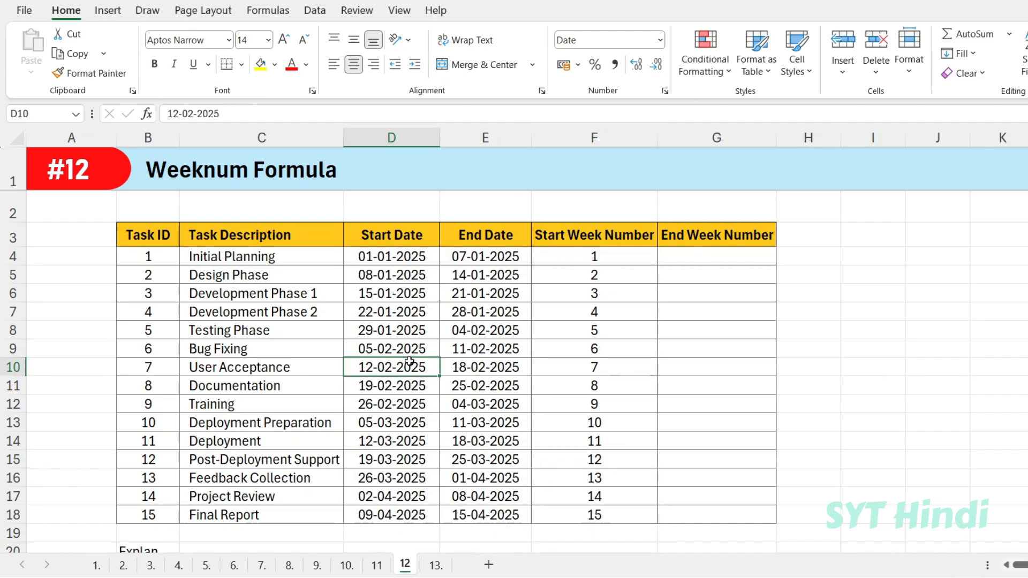